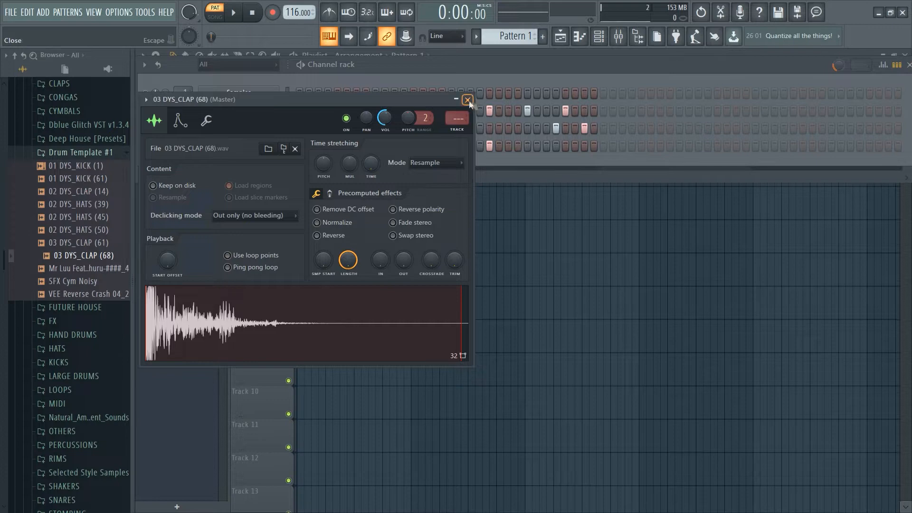
Step: Close the clap's sampler settings, start pattern playback and clone the 03 DYS_CLAP (68) channel
{"action": "left_click", "coordinate": [467, 100]}
{"action": "key", "text": "space"}
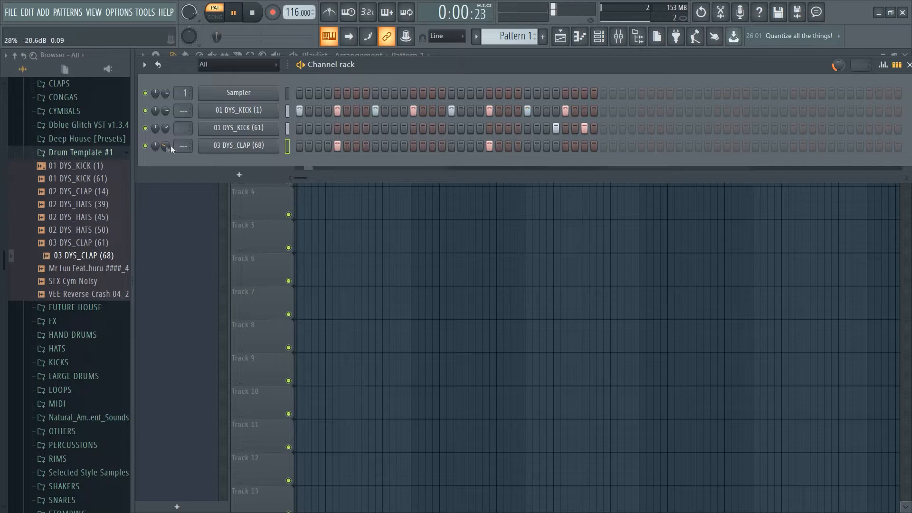
{"action": "right_click", "coordinate": [263, 142]}
{"action": "left_click", "coordinate": [361, 253]}
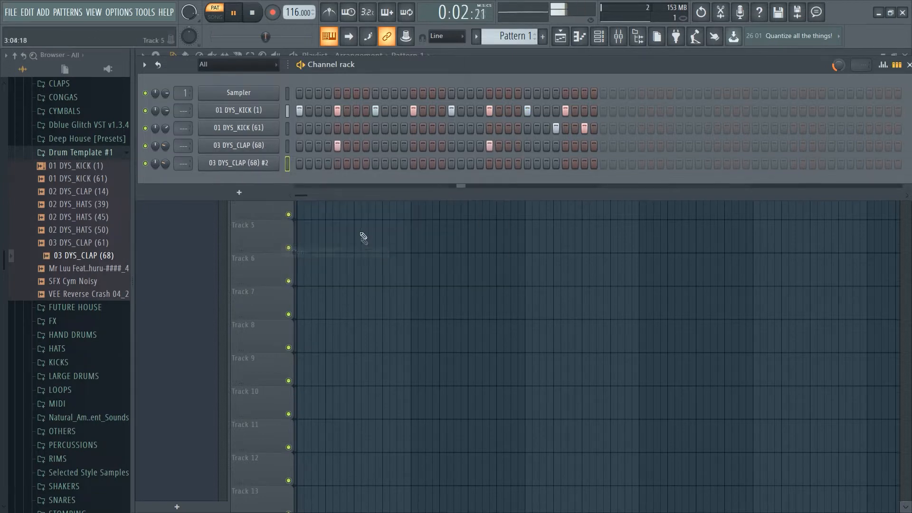
Step: Place hits on steps 13 and 29 of the cloned 03 DYS_CLAP (68) #2 channel
{"action": "left_click", "coordinate": [375, 164]}
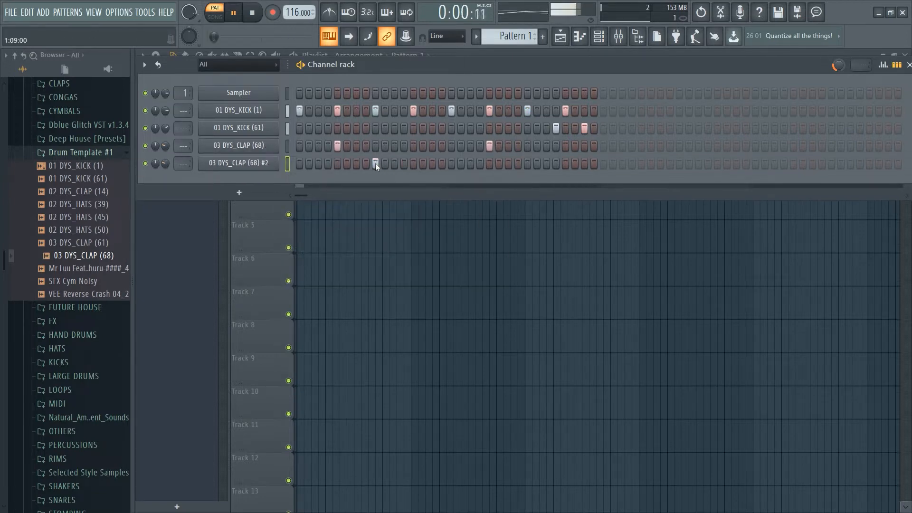
{"action": "left_click", "coordinate": [375, 164]}
{"action": "left_click", "coordinate": [414, 161]}
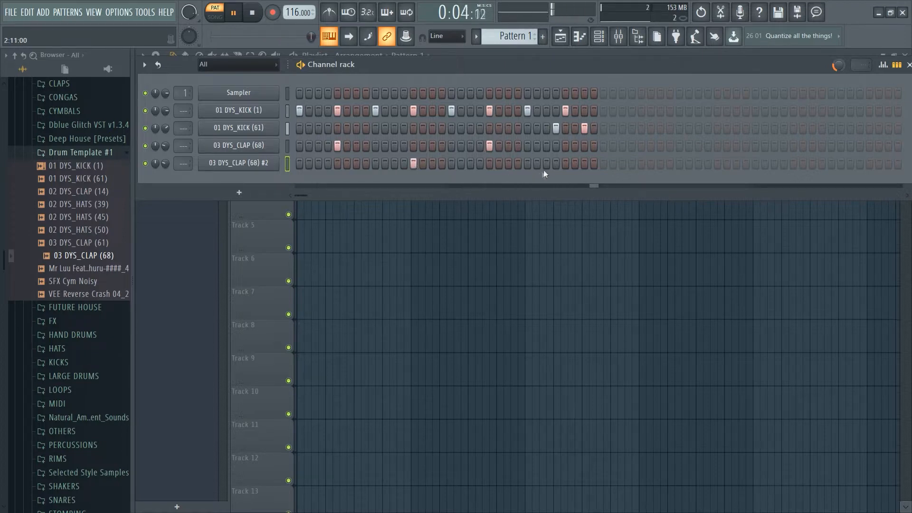
{"action": "left_click", "coordinate": [565, 166]}
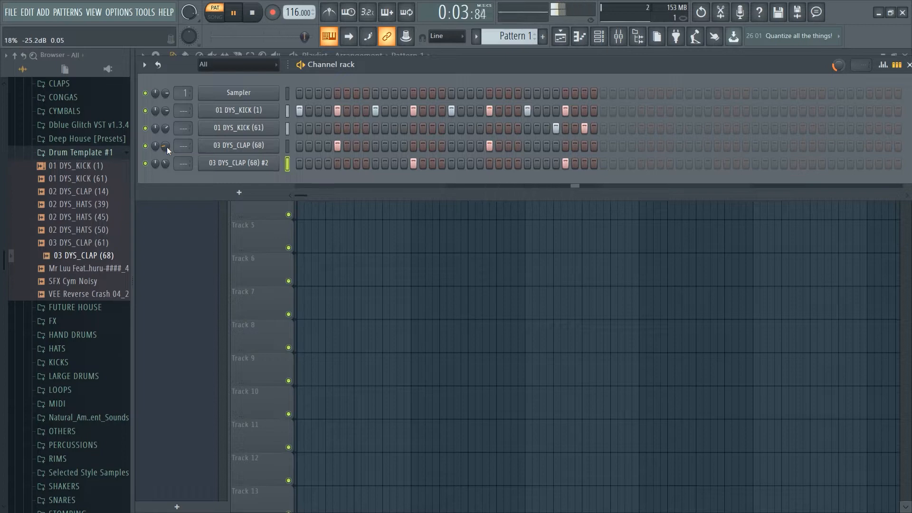
Step: Add the 02 DYS_CLAP (14) sample as a new channel and copy the 03 DYS_CLAP (68) step pattern onto it
{"action": "left_click", "coordinate": [109, 243]}
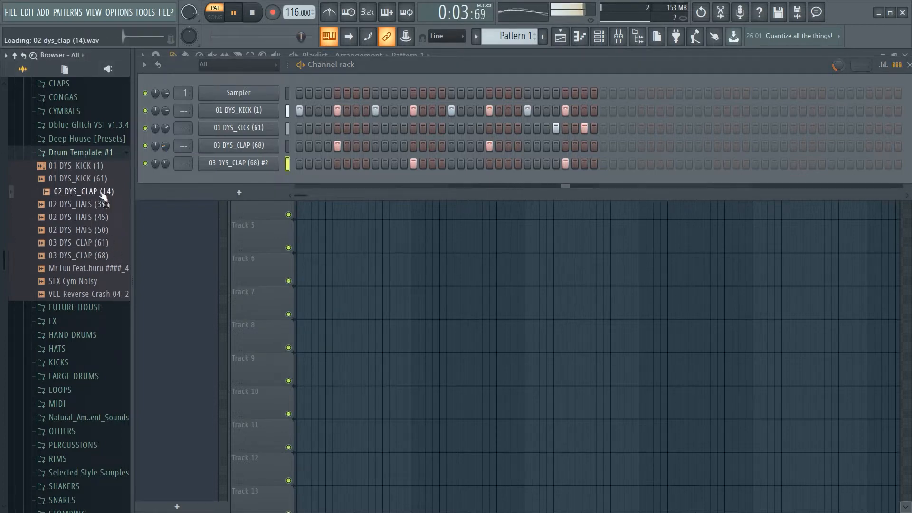
{"action": "left_click_drag", "start_coordinate": [251, 181], "coordinate": [251, 182]}
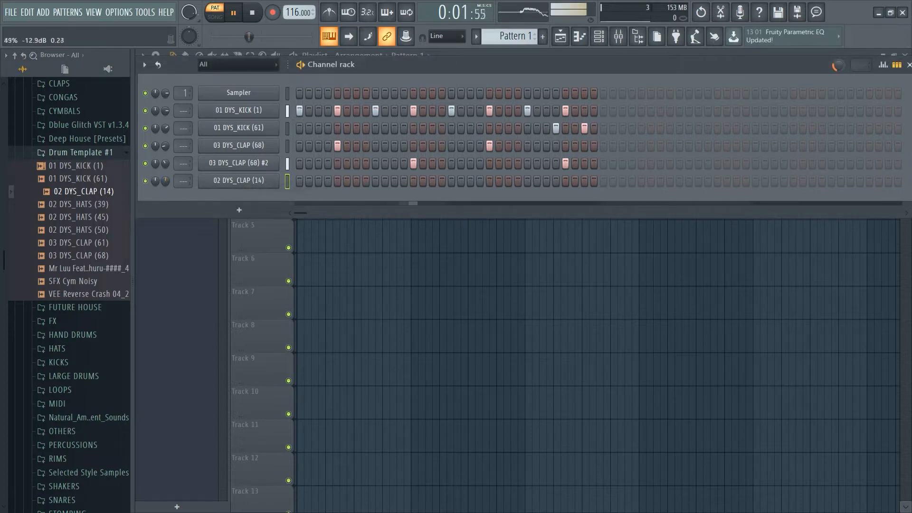
{"action": "left_click", "coordinate": [288, 146]}
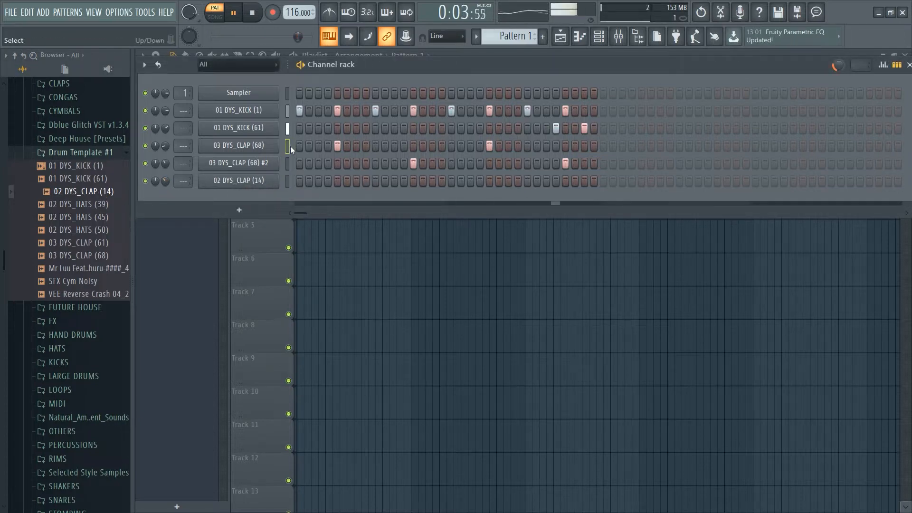
{"action": "key", "text": "ctrl+c"}
{"action": "left_click", "coordinate": [287, 181]}
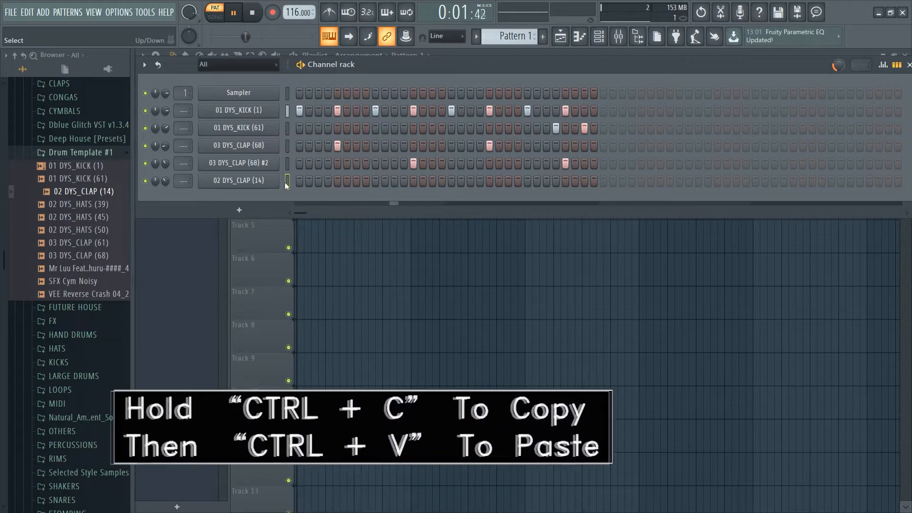
{"action": "key", "text": "ctrl+v"}
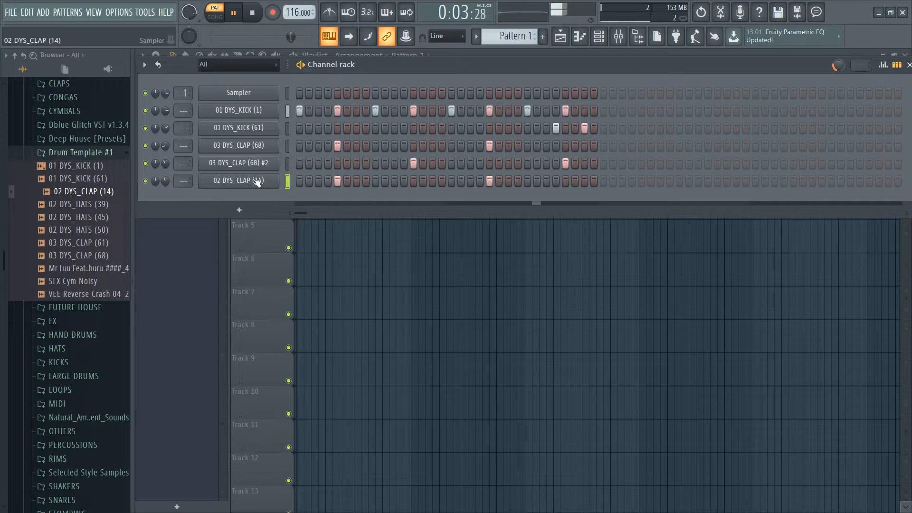
Step: Duplicate both C5 notes of 02 DYS_CLAP (14) up to D5 in its piano roll
{"action": "right_click", "coordinate": [273, 180]}
{"action": "left_click", "coordinate": [311, 180]}
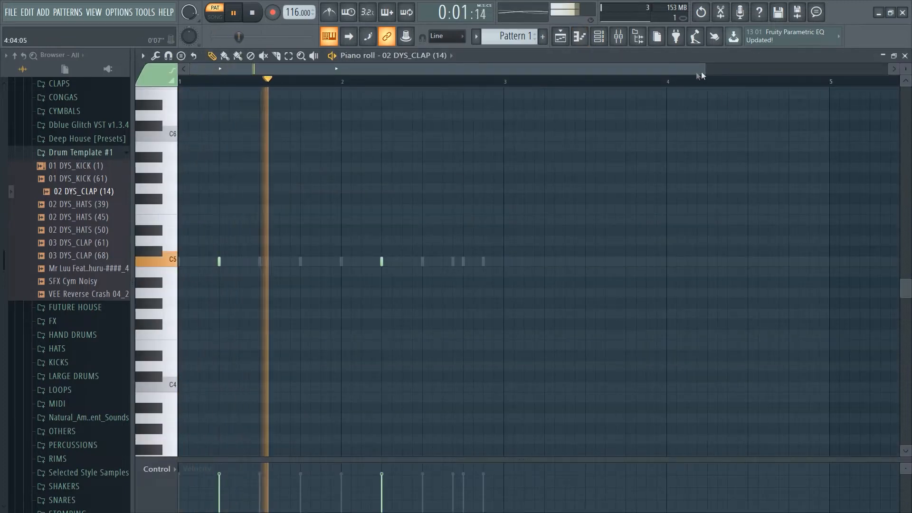
{"action": "left_click_drag", "start_coordinate": [706, 69], "coordinate": [370, 69]}
{"action": "key", "text": "ctrl+a"}
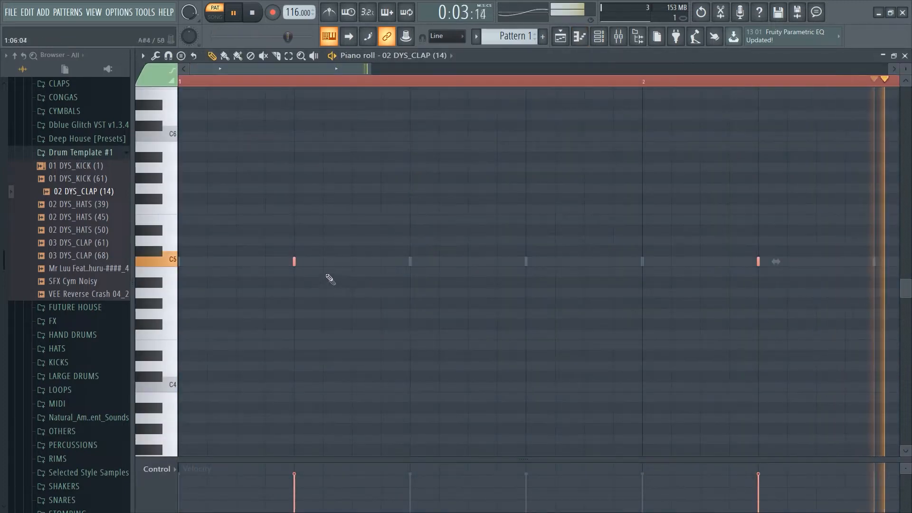
{"action": "left_click_drag", "start_coordinate": [297, 260], "coordinate": [312, 240]}
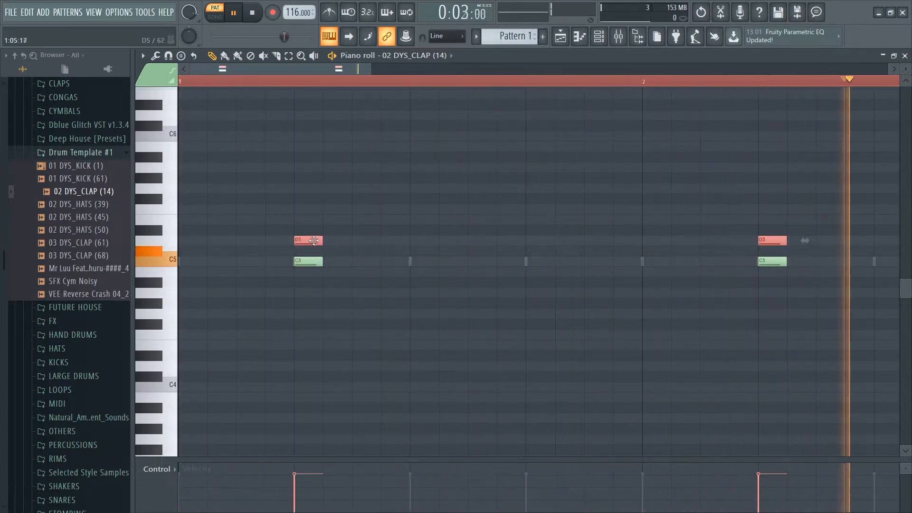
Step: Nudge the duplicated D5 clap notes slightly later than the C5 notes and raise them to E5
{"action": "left_click_drag", "start_coordinate": [303, 91], "coordinate": [305, 83]}
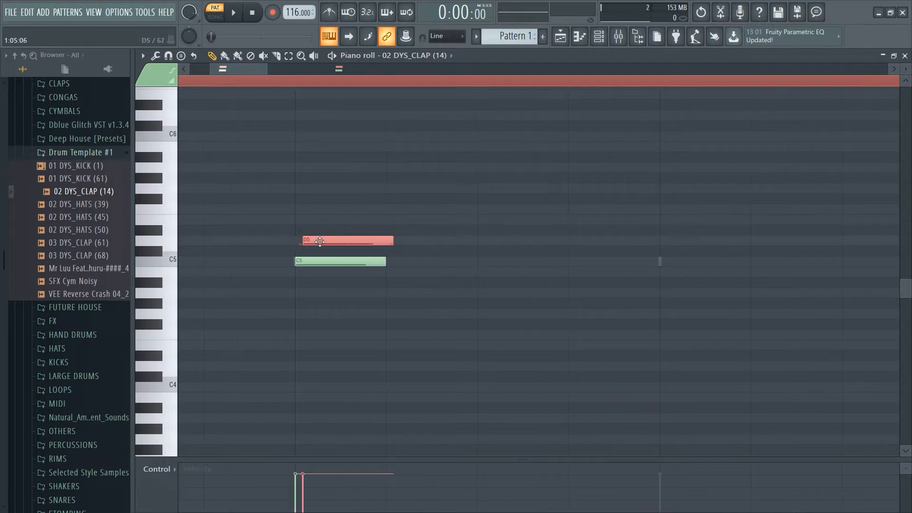
{"action": "left_click_drag", "start_coordinate": [349, 236], "coordinate": [350, 215]}
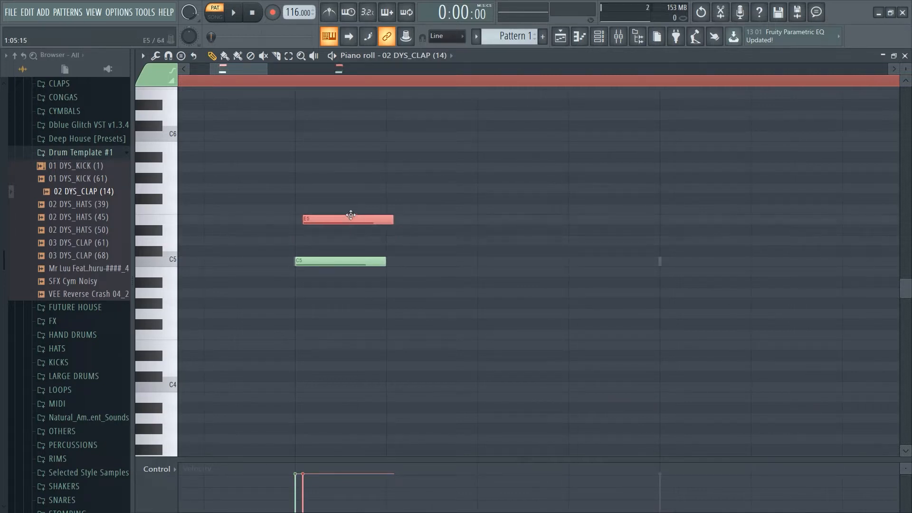
{"action": "left_click_drag", "start_coordinate": [350, 80], "coordinate": [350, 90]}
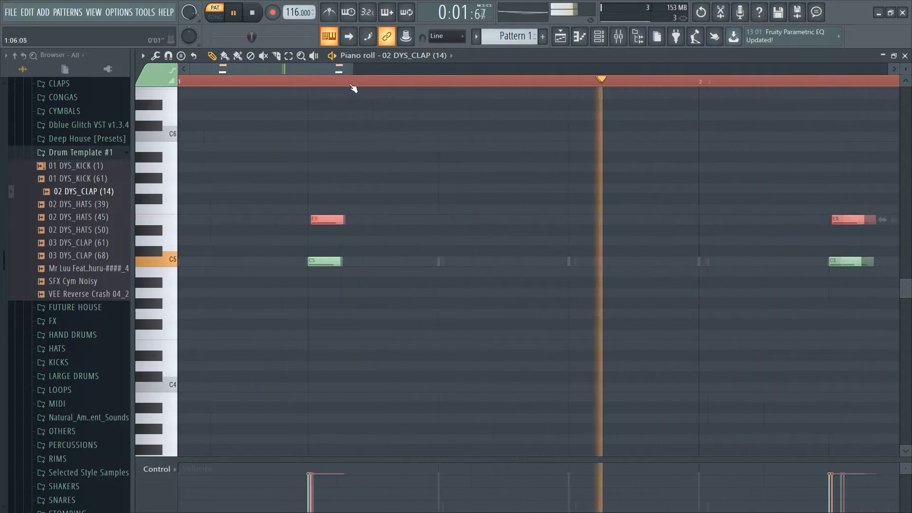
{"action": "left_click", "coordinate": [377, 179]}
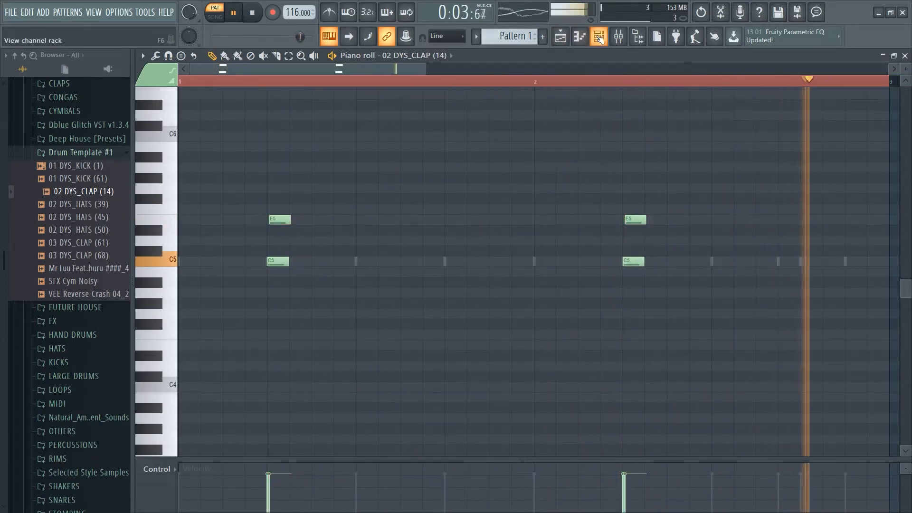
Step: Add the 03 DYS_CLAP (61) sample to the channel rack and place a hit on its step 13
{"action": "key", "text": "F6"}
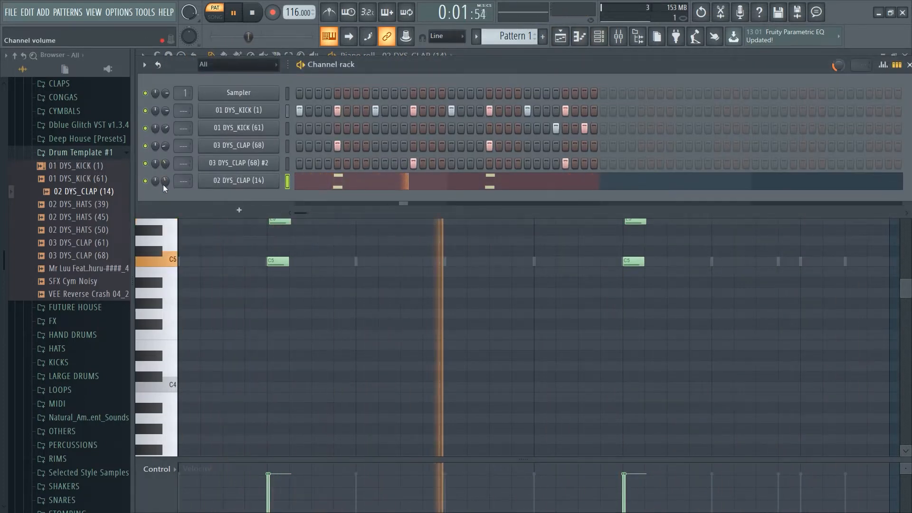
{"action": "left_click_drag", "start_coordinate": [80, 243], "coordinate": [261, 204]}
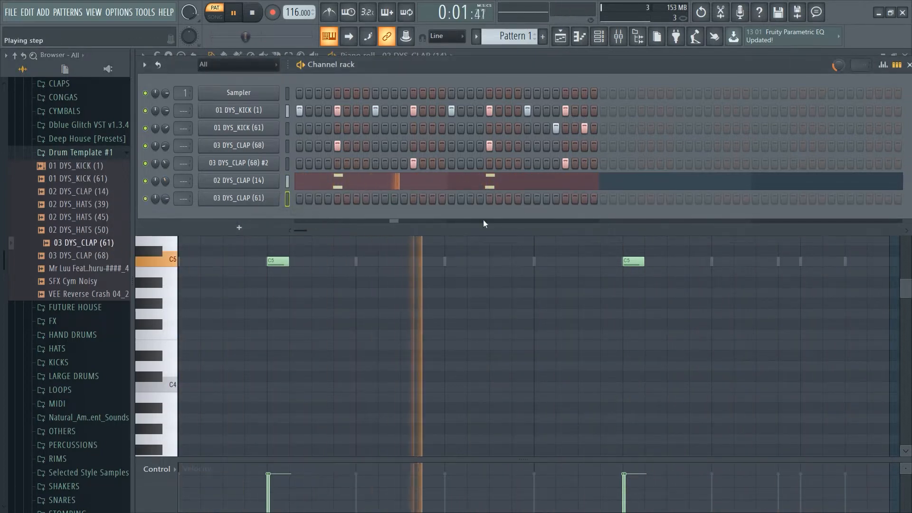
{"action": "left_click", "coordinate": [413, 199]}
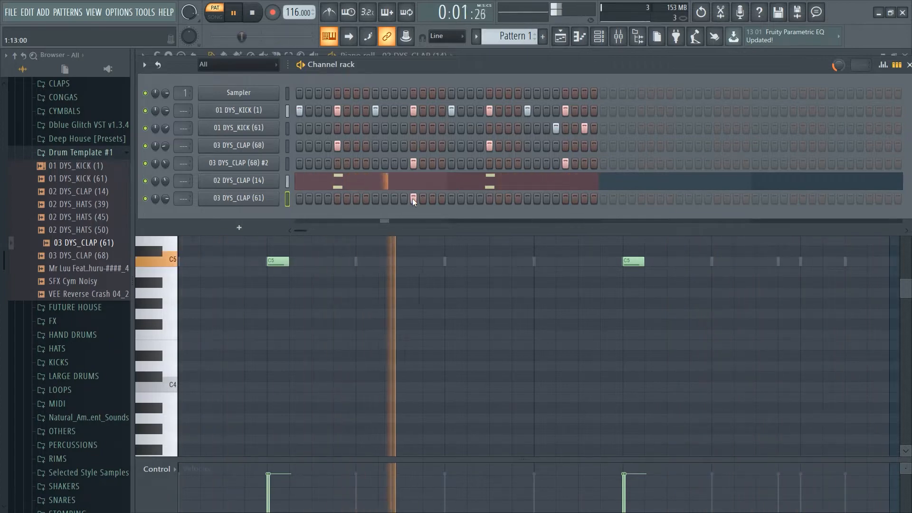
Step: Reverse the 03 DYS_CLAP (61) sample, then lower its channel volume while the pattern plays
{"action": "key", "text": "space"}
{"action": "left_click", "coordinate": [251, 198]}
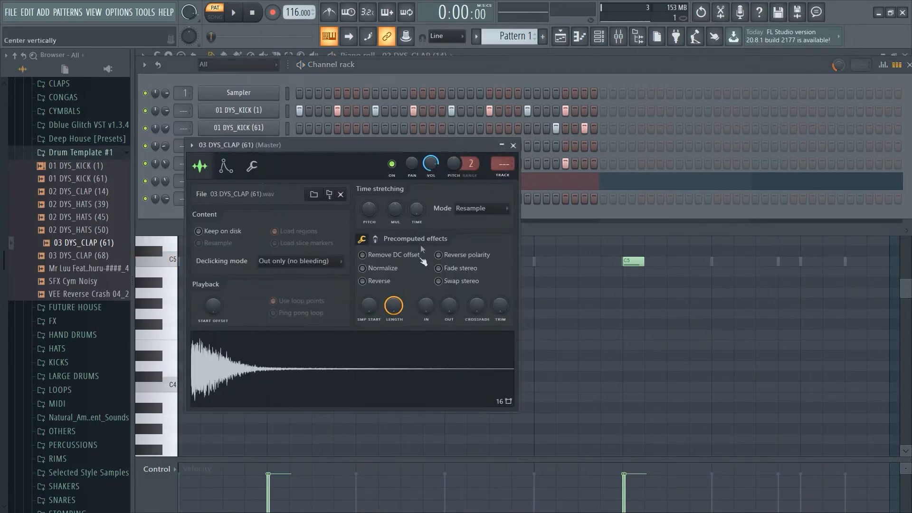
{"action": "left_click", "coordinate": [391, 283]}
{"action": "left_click", "coordinate": [512, 145]}
{"action": "key", "text": "space"}
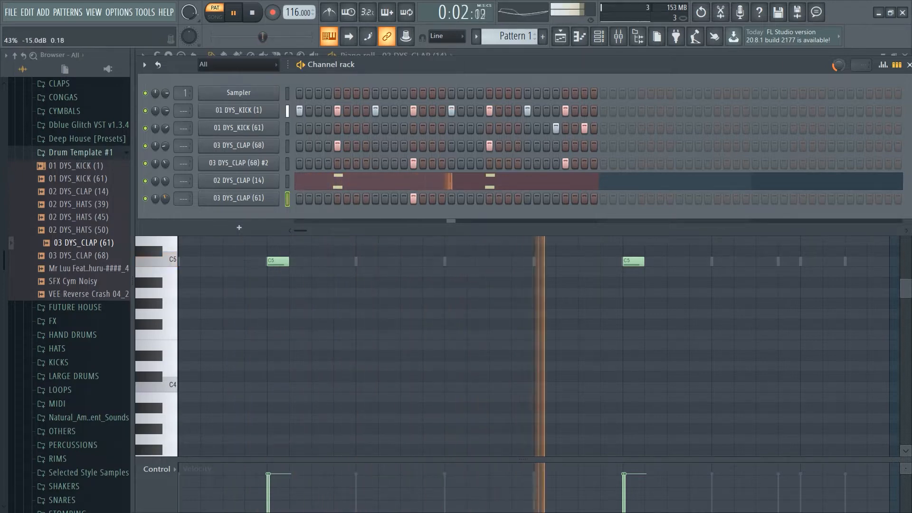
{"action": "left_click_drag", "start_coordinate": [166, 199], "coordinate": [167, 203]}
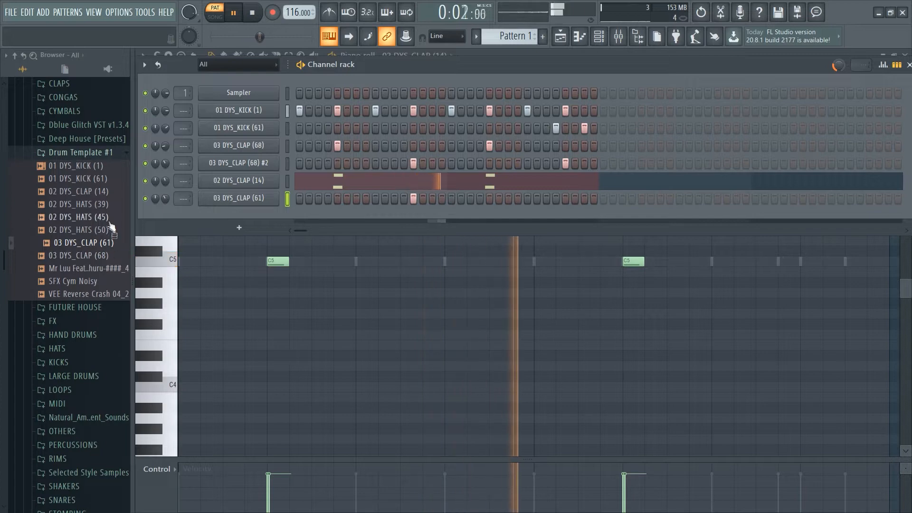
Step: Add a 02 DYS_HATS (39) channel with hits on all 32 steps and apply Swap stereo and Fade stereo to its sample
{"action": "left_click_drag", "start_coordinate": [80, 204], "coordinate": [237, 214]}
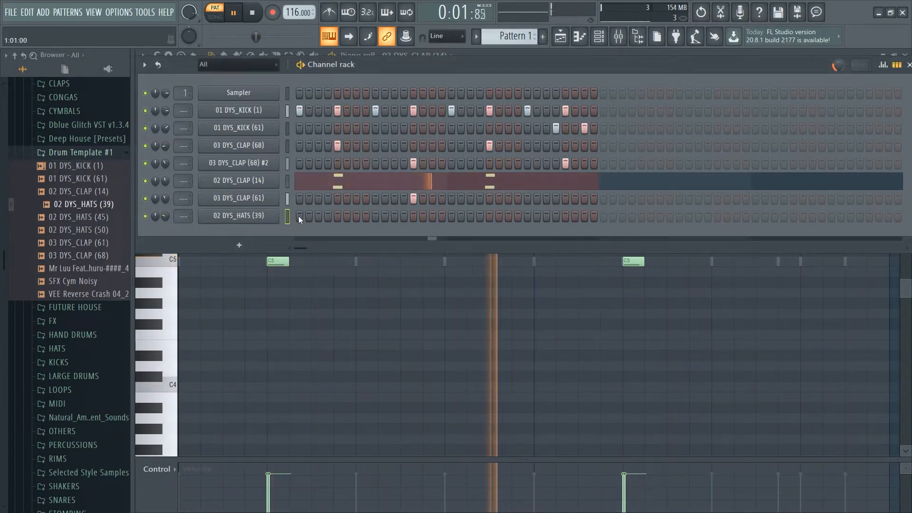
{"action": "left_click_drag", "start_coordinate": [299, 216], "coordinate": [593, 228]}
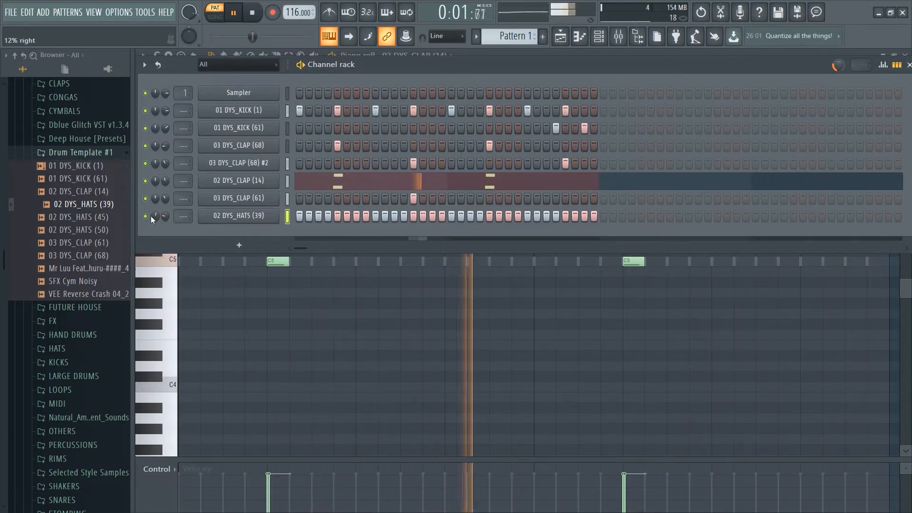
{"action": "left_click", "coordinate": [238, 215]}
{"action": "left_click", "coordinate": [465, 297]}
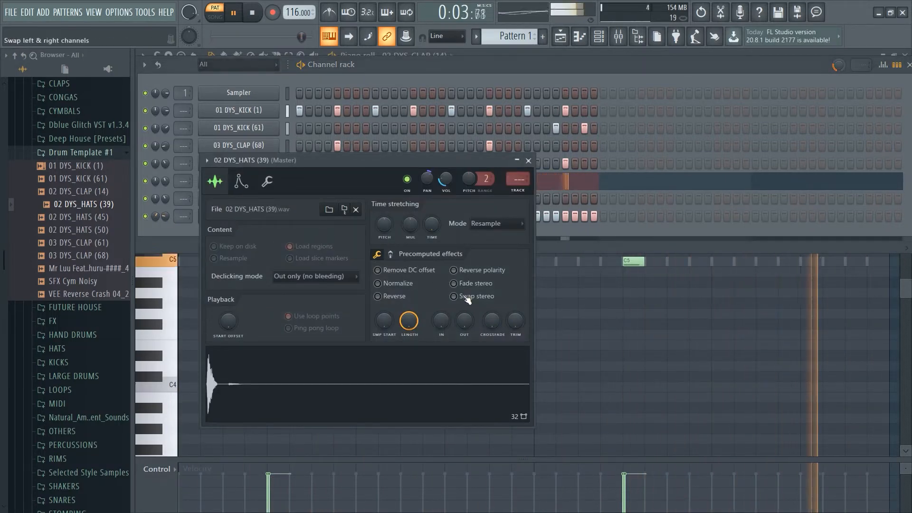
{"action": "left_click", "coordinate": [469, 283]}
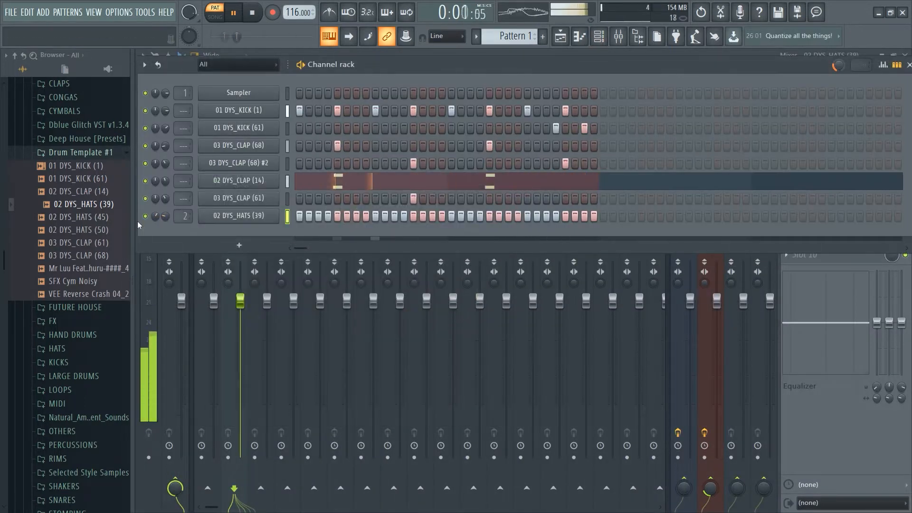
Step: Add 02 DYS_HATS (45) and 02 DYS_HATS (50) channels with hits on every fourth step starting at step 3
{"action": "left_click", "coordinate": [83, 217]}
{"action": "left_click", "coordinate": [95, 231]}
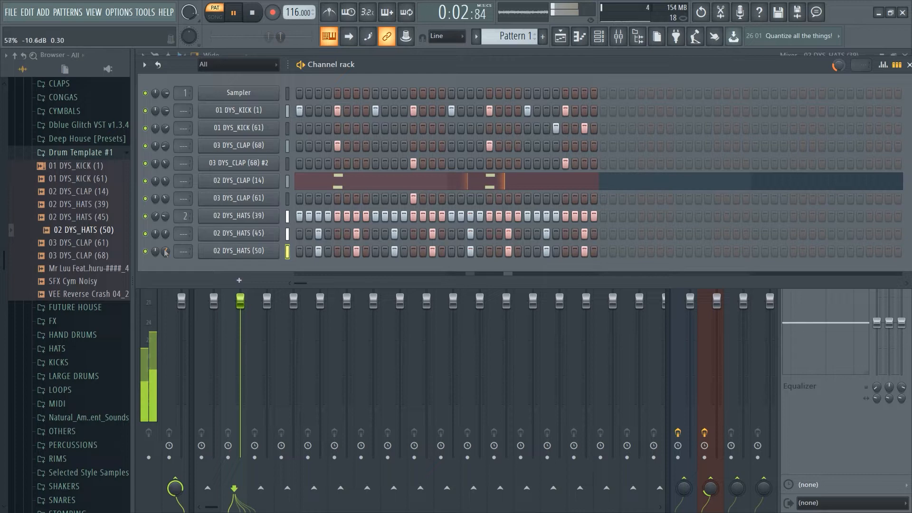
{"action": "key", "text": "space"}
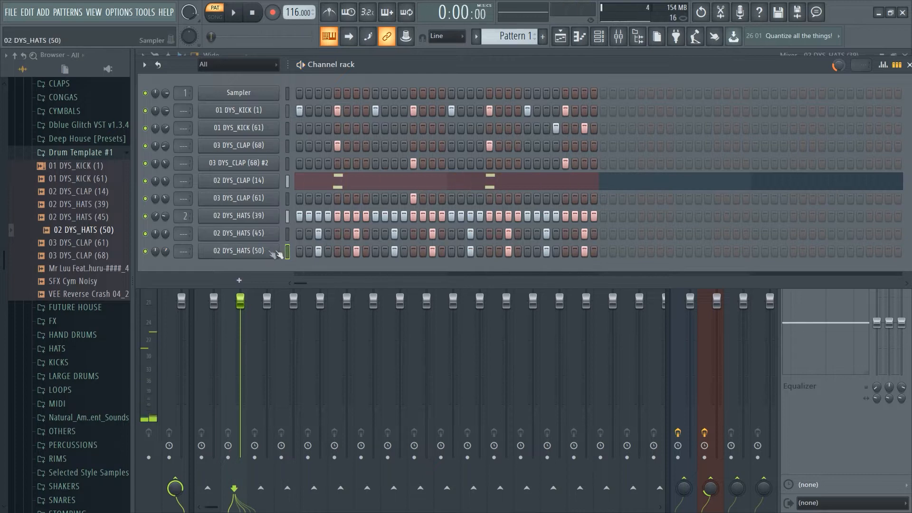
Step: Clone the 02 DYS_HATS (50) channel and check the clone's sampler settings
{"action": "right_click", "coordinate": [275, 254]}
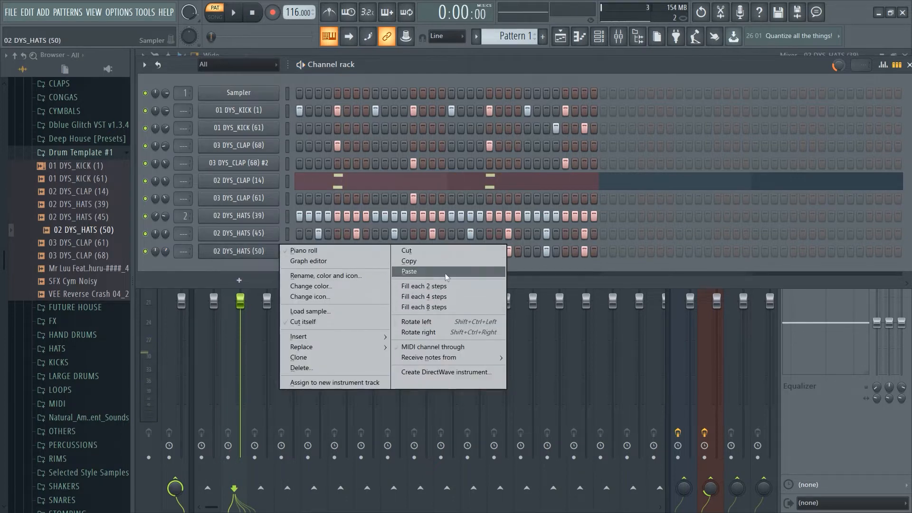
{"action": "left_click", "coordinate": [354, 357]}
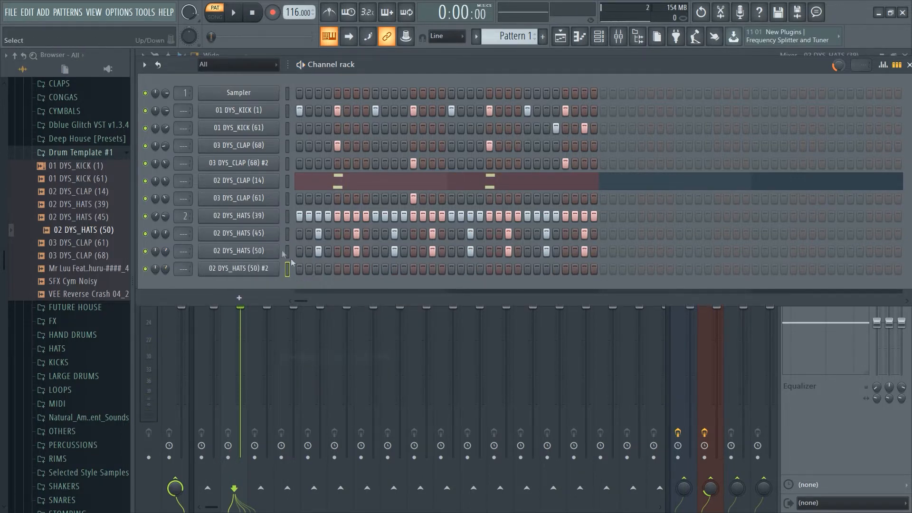
{"action": "left_click", "coordinate": [269, 270]}
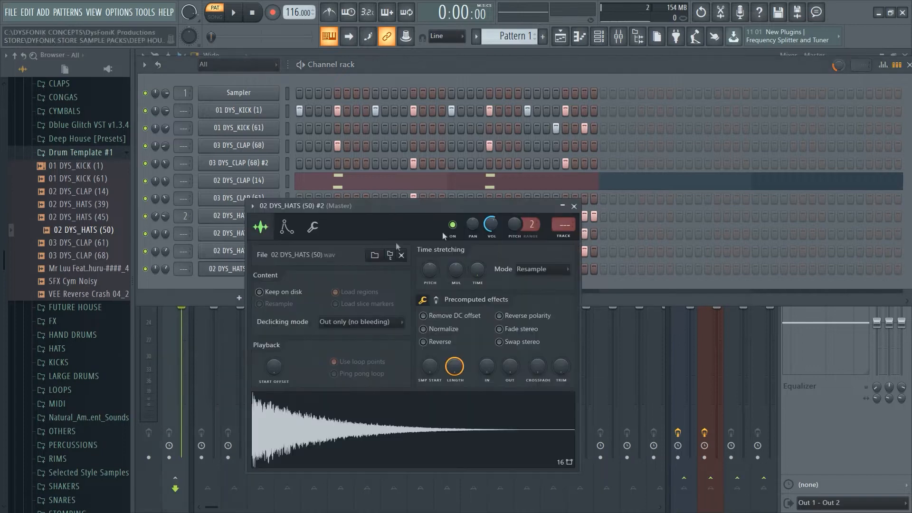
{"action": "left_click", "coordinate": [574, 206]}
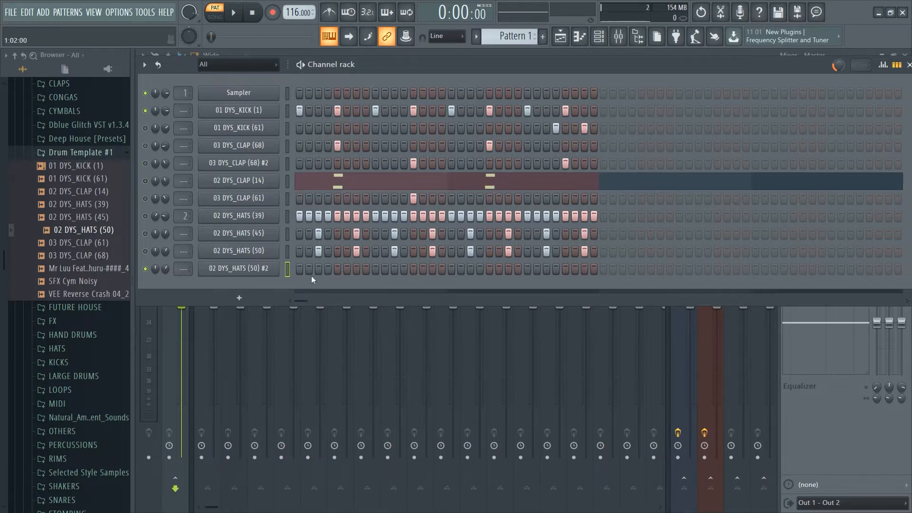
Step: Enter hits on steps 1, 4, 7 and 10 of the 02 DYS_HATS (50) #2 channel while auditioning the pattern
{"action": "left_click", "coordinate": [299, 269]}
{"action": "left_click", "coordinate": [327, 269]}
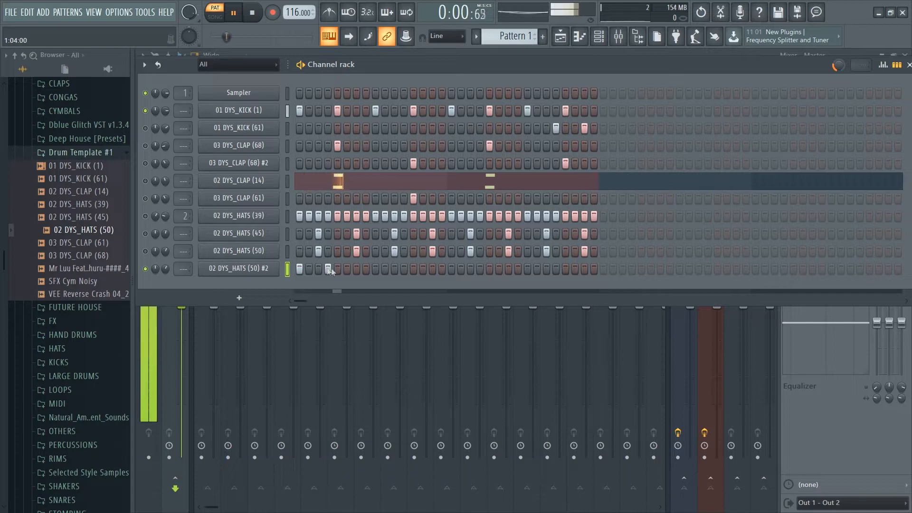
{"action": "left_click", "coordinate": [355, 269]}
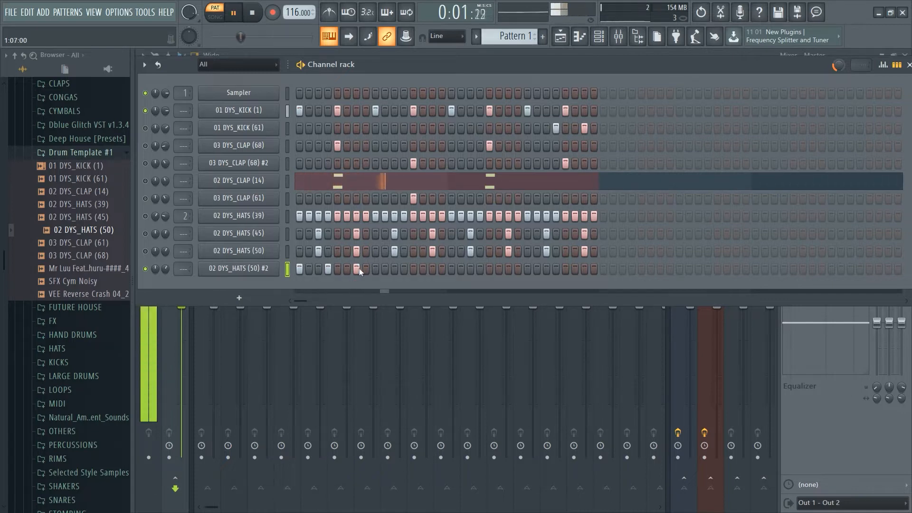
{"action": "key", "text": "space"}
{"action": "left_click", "coordinate": [395, 269]}
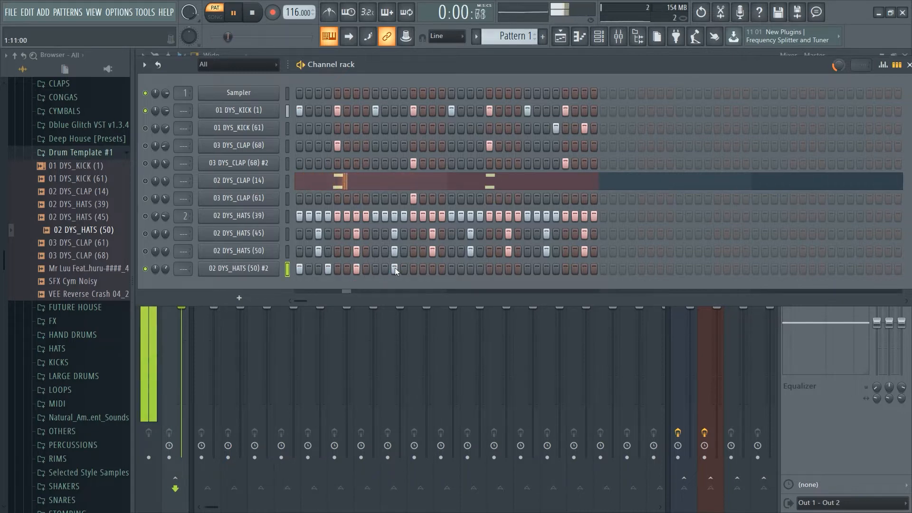
{"action": "left_click", "coordinate": [394, 268]}
{"action": "left_click", "coordinate": [385, 269]}
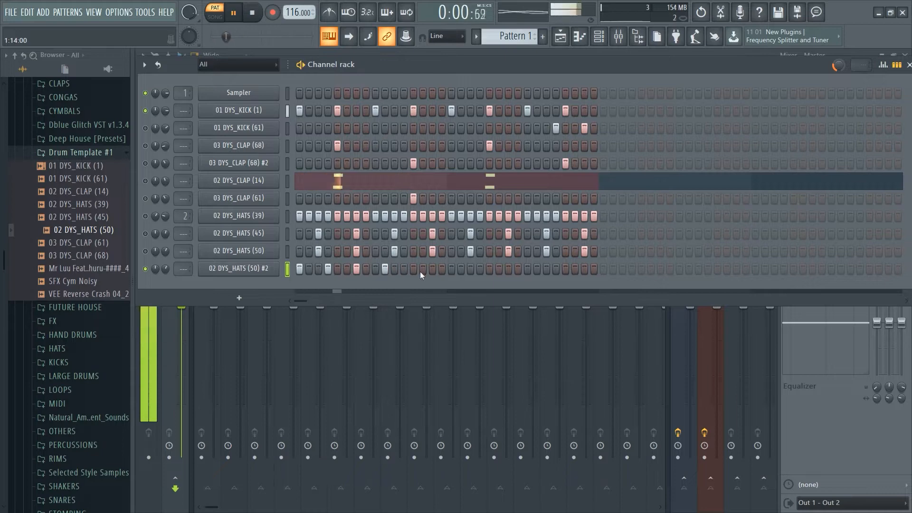
{"action": "key", "text": "space"}
Step: Show the 02 DYS_HATS (50) #2 notes in the piano roll and duplicate the first bar's notes into bar 2
{"action": "right_click", "coordinate": [278, 269]}
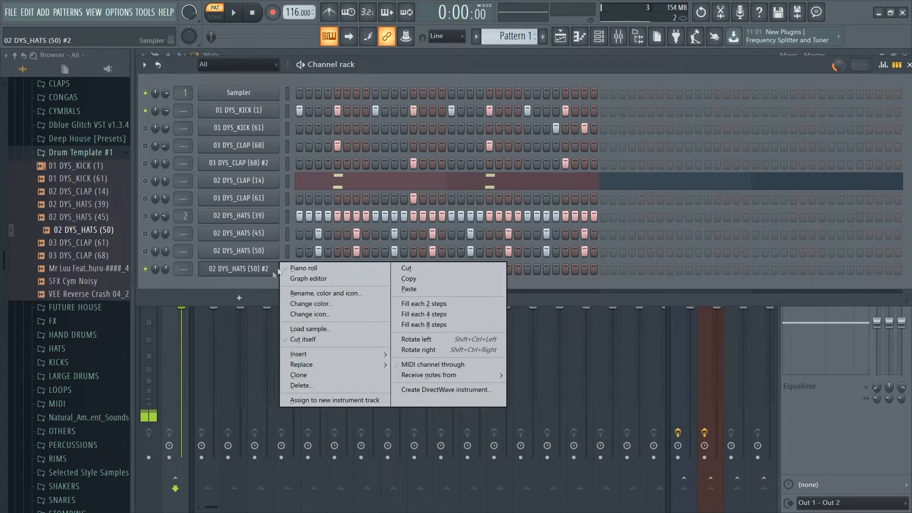
{"action": "left_click", "coordinate": [303, 269]}
{"action": "left_click", "coordinate": [526, 84]}
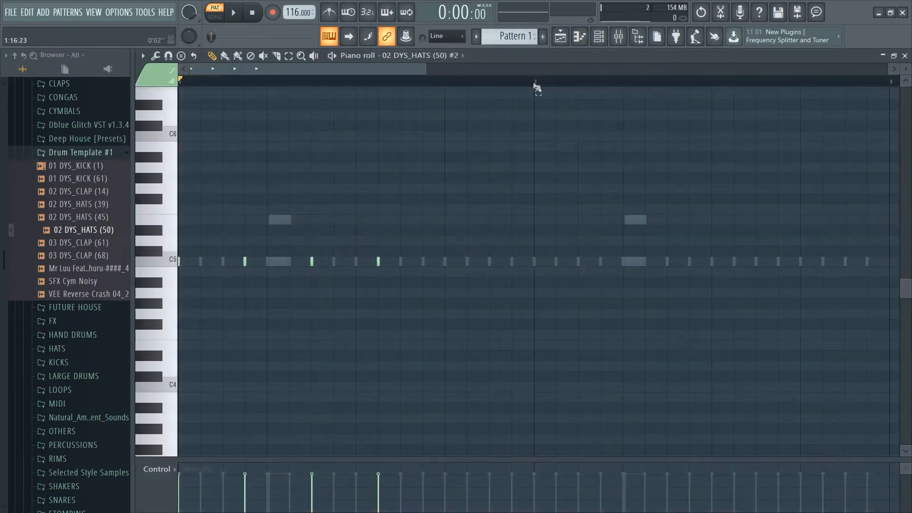
{"action": "left_click_drag", "start_coordinate": [536, 85], "coordinate": [180, 82]}
{"action": "key", "text": "ctrl+b"}
{"action": "key", "text": "ctrl+d"}
{"action": "scroll", "coordinate": [413, 89], "scroll_direction": "down", "scroll_amount": 2}
{"action": "key", "text": "space"}
{"action": "key", "text": "space"}
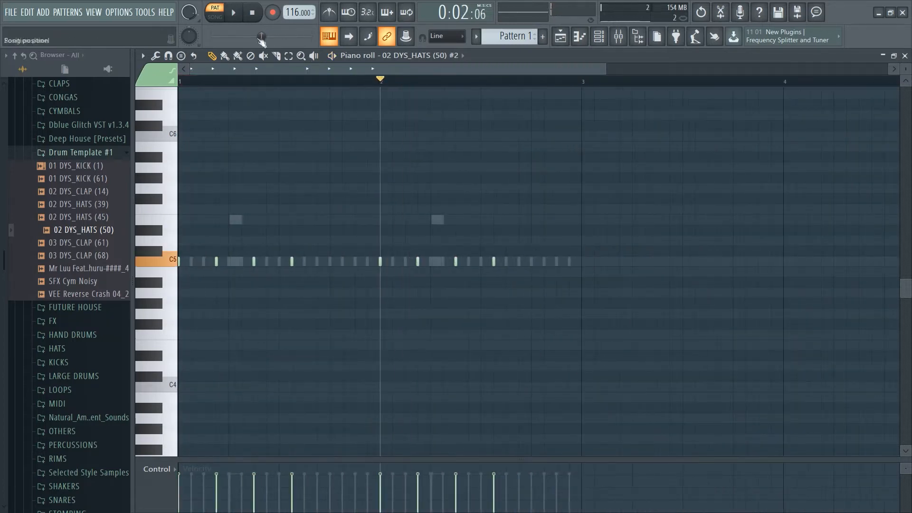
Step: Audition the cloned hi-hat, add hits on steps 13 and 29, and return to the channel rack
{"action": "key", "text": "space"}
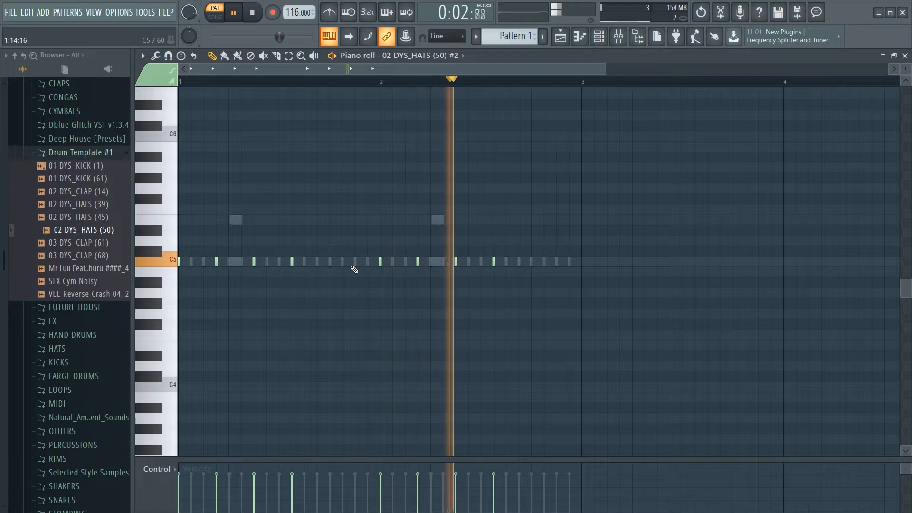
{"action": "key", "text": "space"}
{"action": "key", "text": "space"}
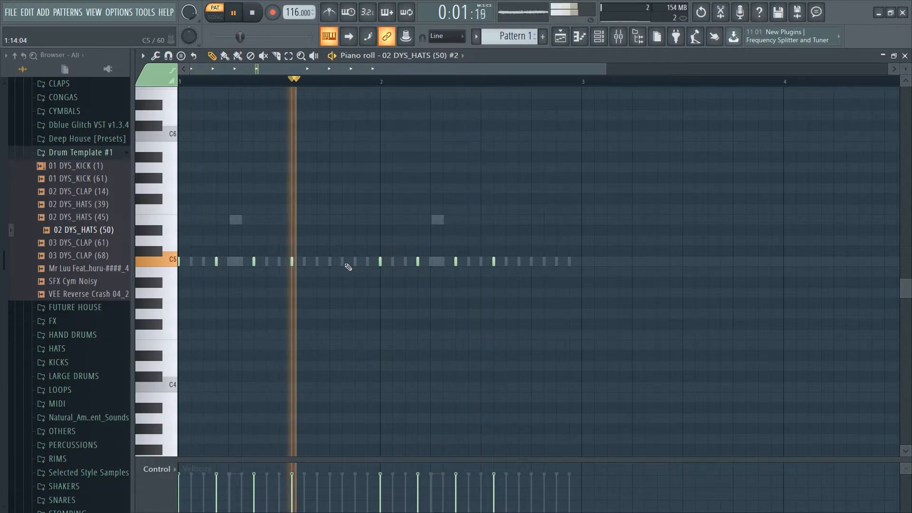
{"action": "left_click", "coordinate": [596, 40]}
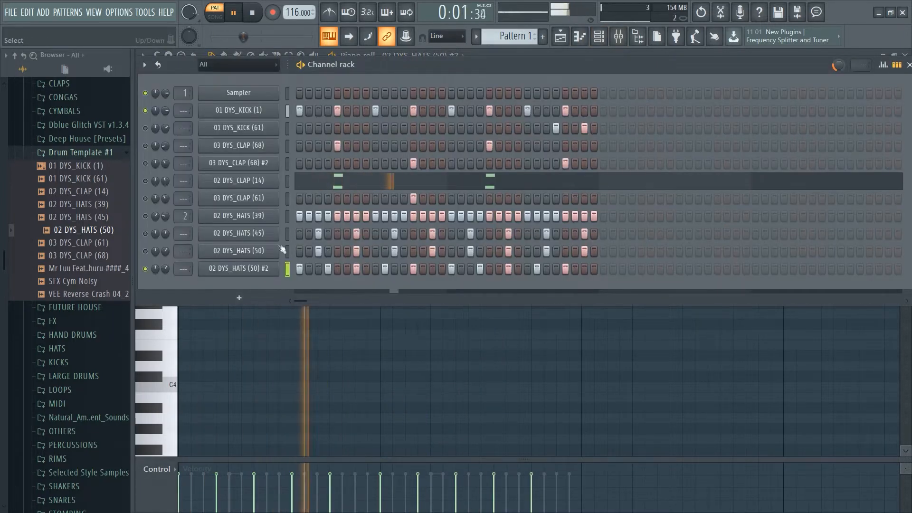
Step: Unmute the 02 DYS_HATS (39), both 03 DYS_CLAP (68), 01 DYS_KICK (61) and 02 DYS_CLAP (14) channels during playback
{"action": "left_click", "coordinate": [146, 216]}
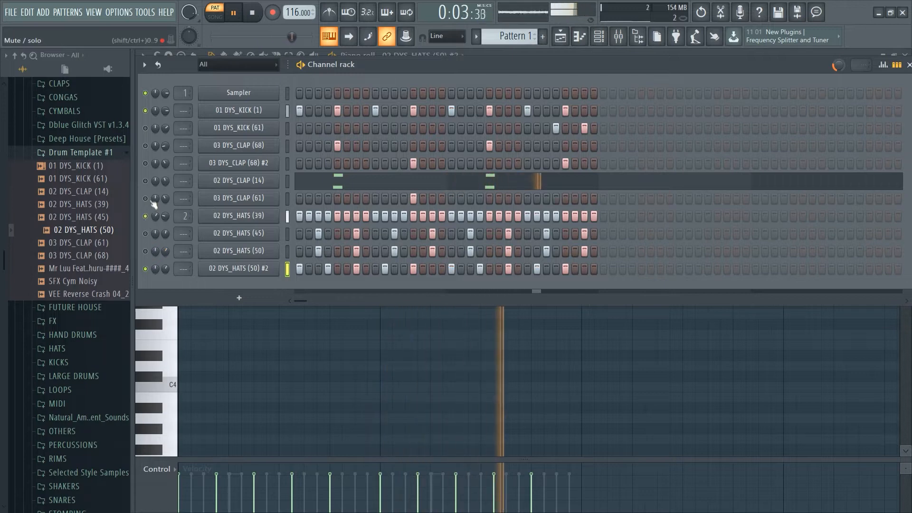
{"action": "left_click", "coordinate": [145, 164]}
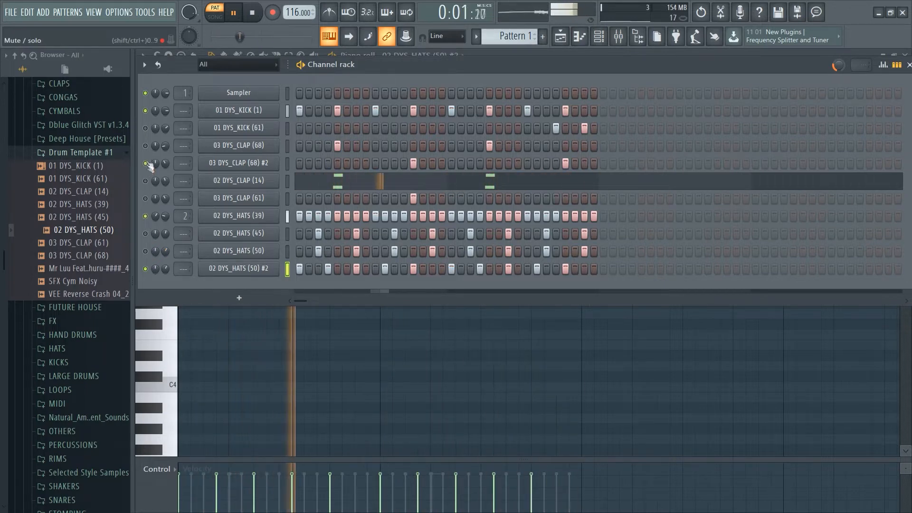
{"action": "left_click", "coordinate": [146, 145]}
{"action": "left_click", "coordinate": [145, 128]}
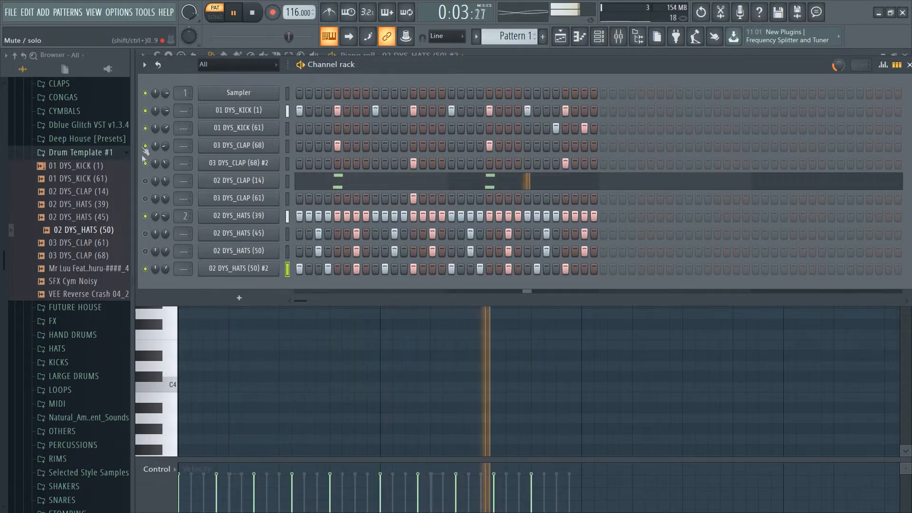
{"action": "left_click", "coordinate": [146, 181]}
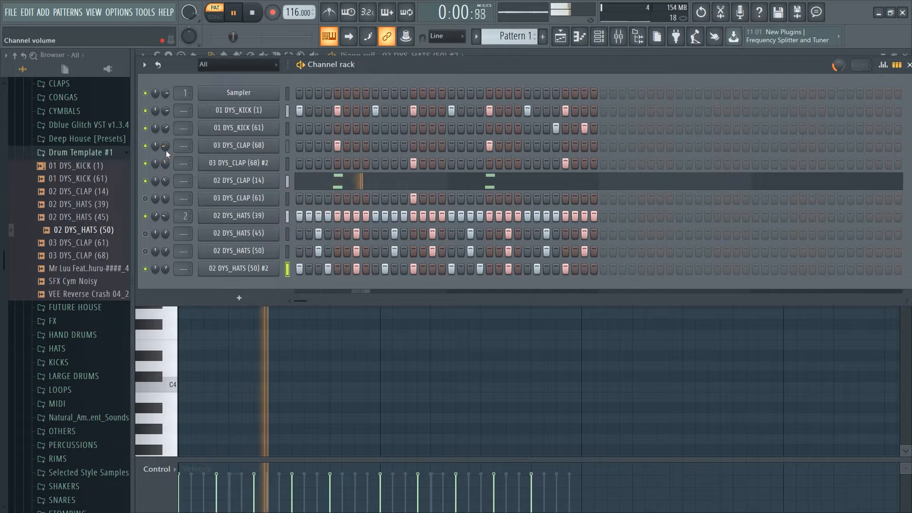
{"action": "key", "text": "space"}
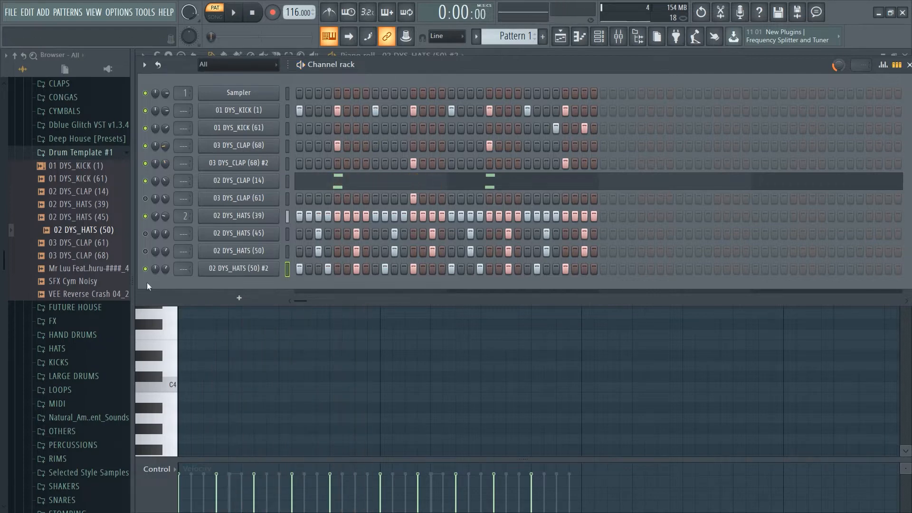
Step: Lock the 02 DYS_HATS (50) #2 channel as muted, unmute the remaining clap and hi-hat channels, and play the pattern
{"action": "left_click", "coordinate": [146, 252]}
{"action": "key", "text": "space"}
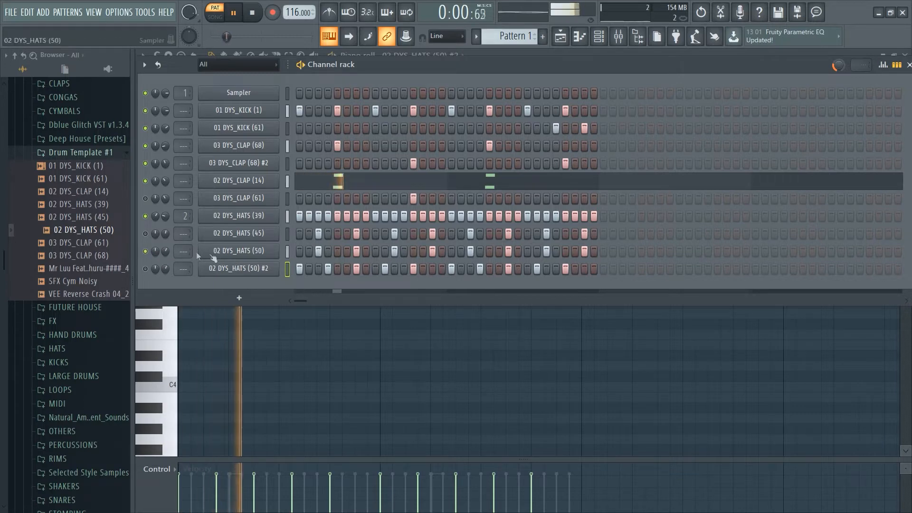
{"action": "key", "text": "space"}
{"action": "right_click", "coordinate": [150, 277]}
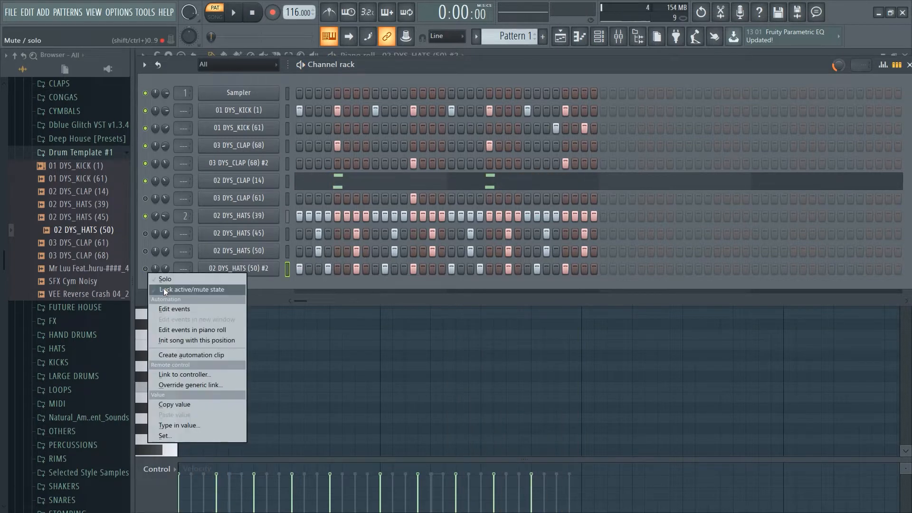
{"action": "left_click", "coordinate": [164, 288]}
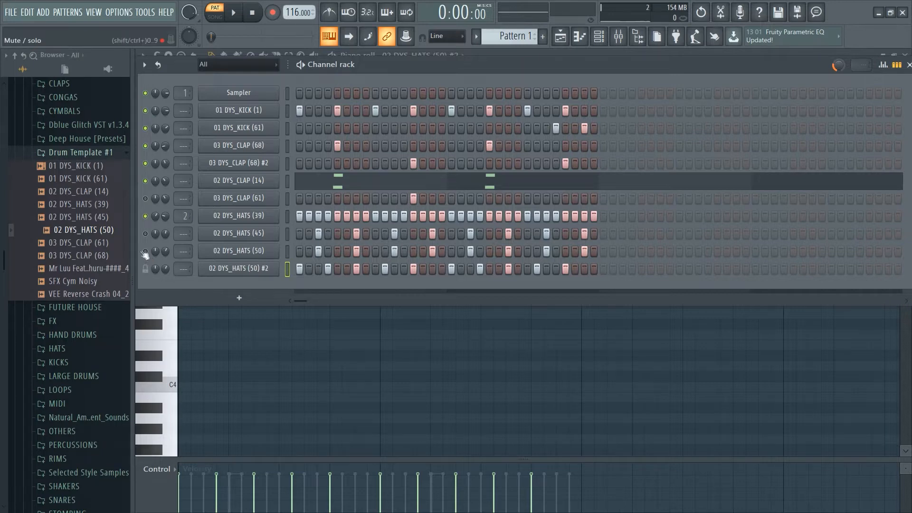
{"action": "key", "text": "space"}
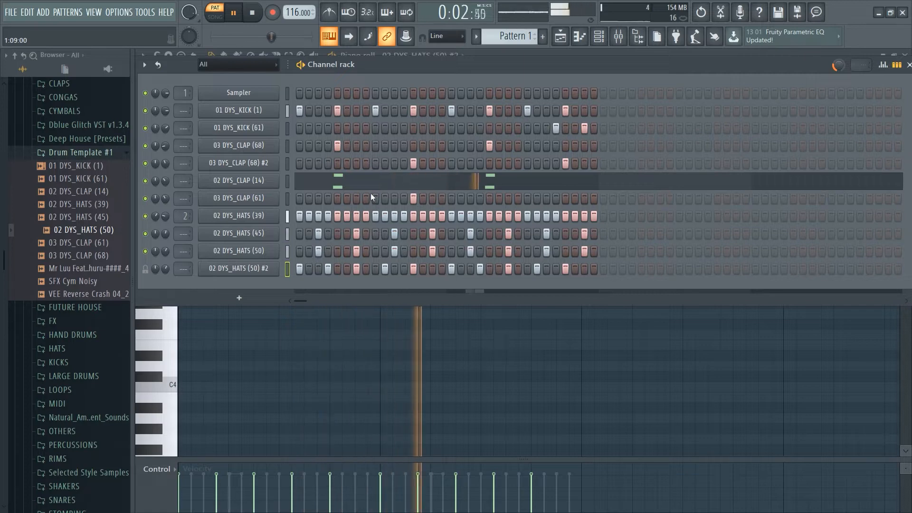
Step: Place a Pattern 1 clip at bar 1 of playlist Track 1 and duplicate it to bar 3
{"action": "left_click", "coordinate": [559, 38]}
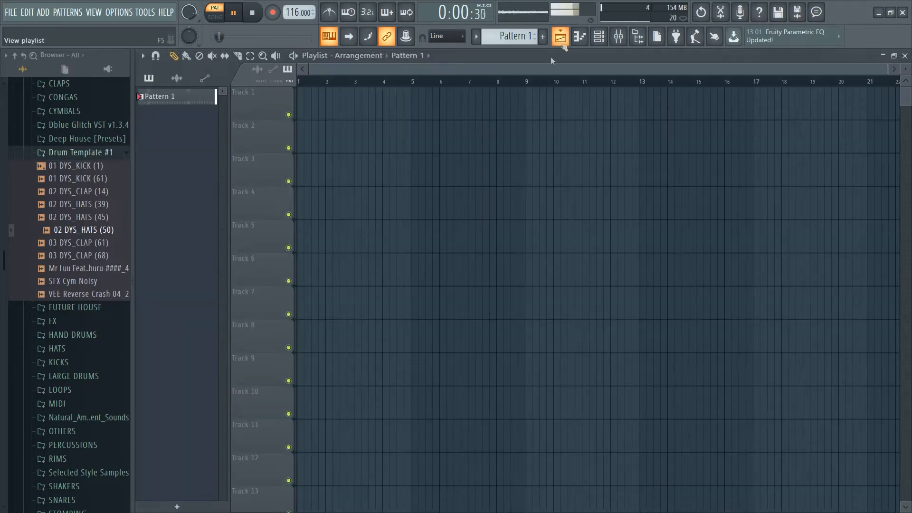
{"action": "left_click_drag", "start_coordinate": [352, 105], "coordinate": [210, 97]}
{"action": "left_click_drag", "start_coordinate": [397, 102], "coordinate": [303, 96], "text": "ctrl"}
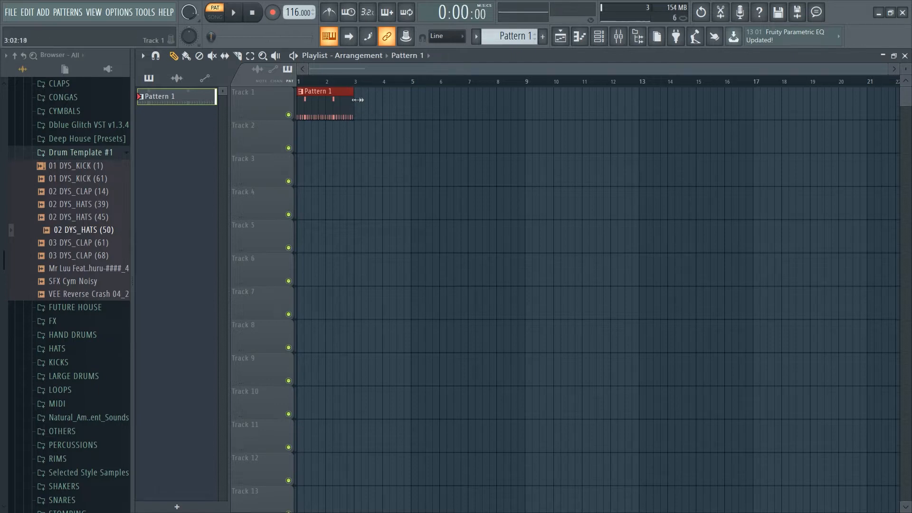
{"action": "key", "text": "ctrl+b"}
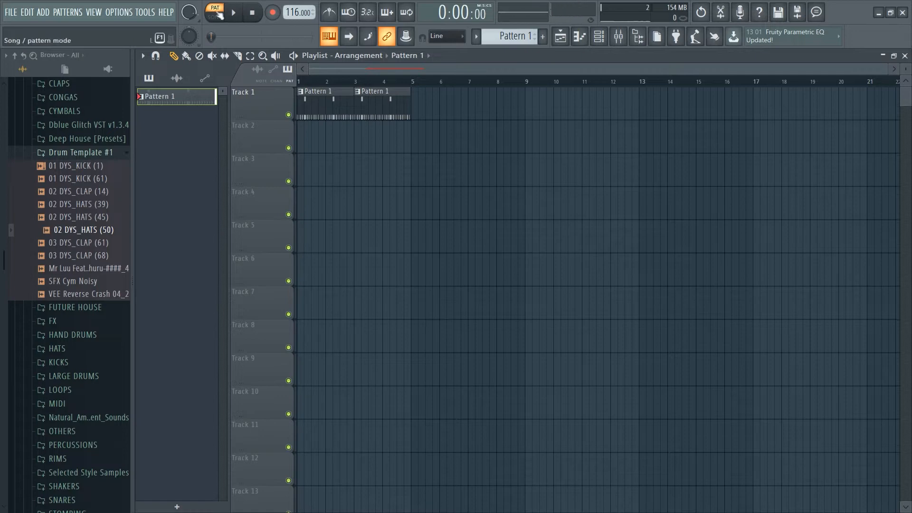
Step: Play the arrangement in song mode and repeat the Pattern 1 clips on Track 1 until they end at bar 17
{"action": "key", "text": "space"}
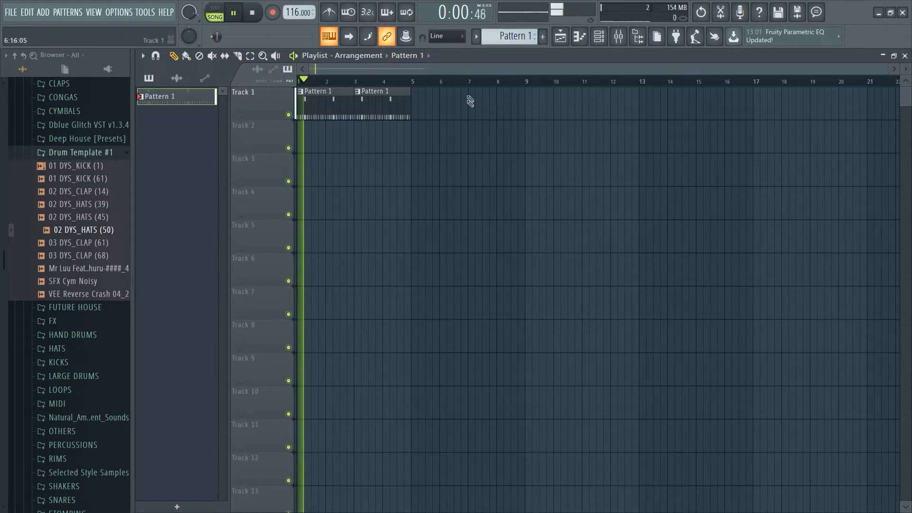
{"action": "key", "text": "ctrl+a"}
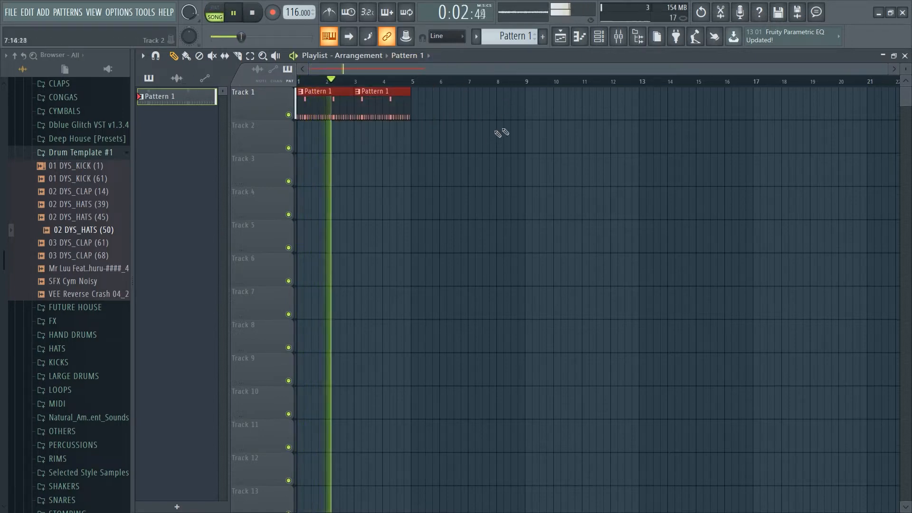
{"action": "key", "text": "ctrl+b"}
{"action": "key", "text": "ctrl+b"}
{"action": "key", "text": "ctrl+b"}
{"action": "right_click", "coordinate": [786, 135]}
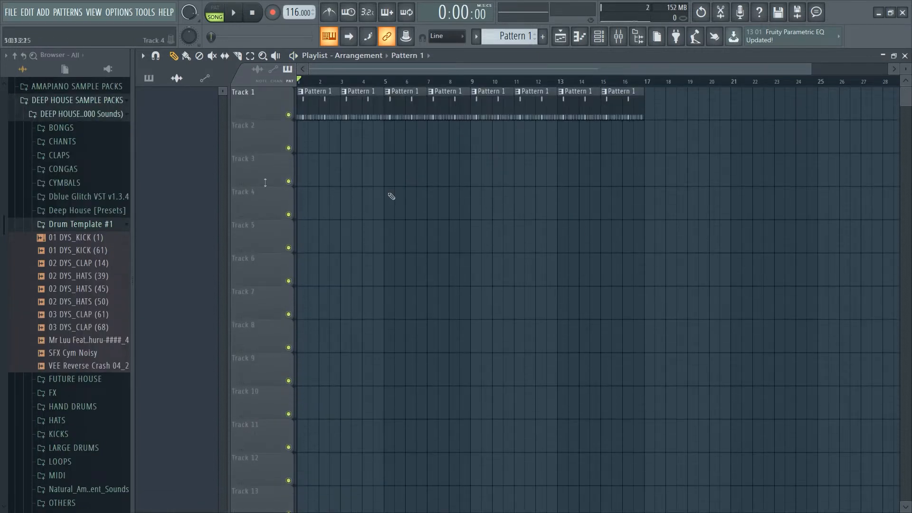
Step: Find the All the things you love sample in the VOCALS folder and place it on Track 2 at bar 9
{"action": "left_click", "coordinate": [110, 225]}
{"action": "scroll", "coordinate": [502, 195], "scroll_direction": "down", "scroll_amount": 1}
{"action": "scroll", "coordinate": [52, 380], "scroll_direction": "down", "scroll_amount": 3}
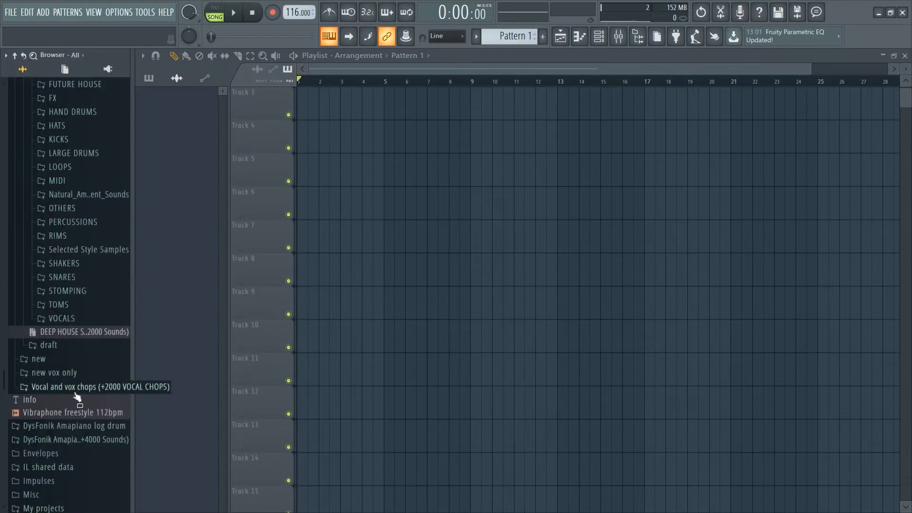
{"action": "left_click", "coordinate": [86, 323]}
{"action": "scroll", "coordinate": [98, 309], "scroll_direction": "down", "scroll_amount": 4}
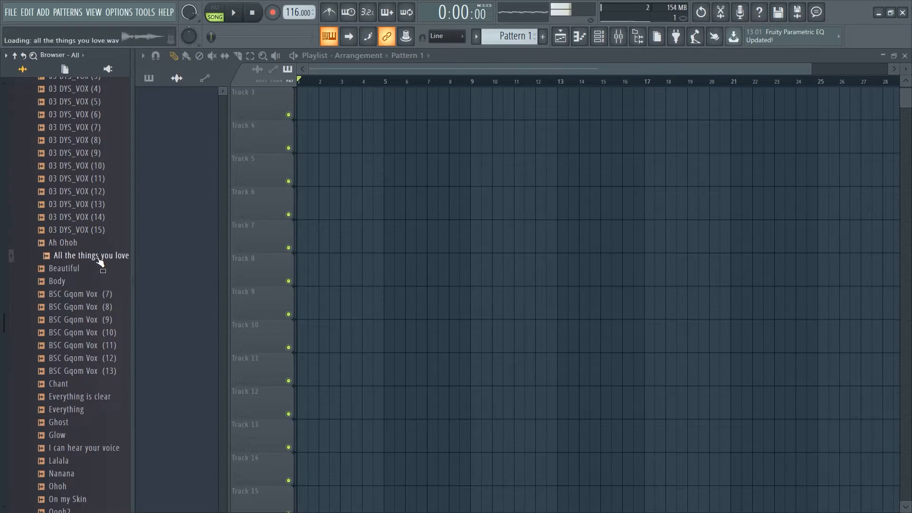
{"action": "left_click_drag", "start_coordinate": [459, 136], "coordinate": [475, 137]}
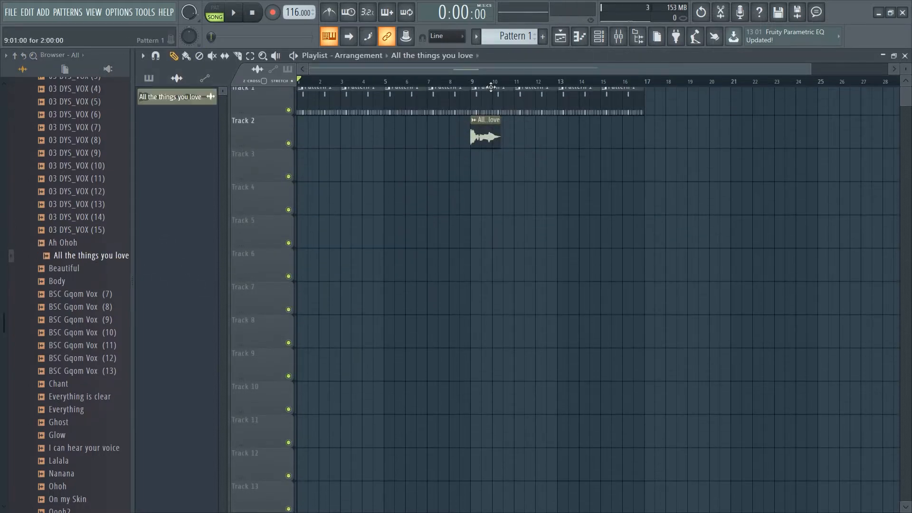
Step: Move the vocal clip on Track 2 to bar 13 and delete the Pattern 1 clip above it
{"action": "scroll", "coordinate": [491, 87], "scroll_direction": "up", "scroll_amount": 5}
{"action": "left_click_drag", "start_coordinate": [485, 146], "coordinate": [840, 126]}
{"action": "left_click", "coordinate": [589, 67]}
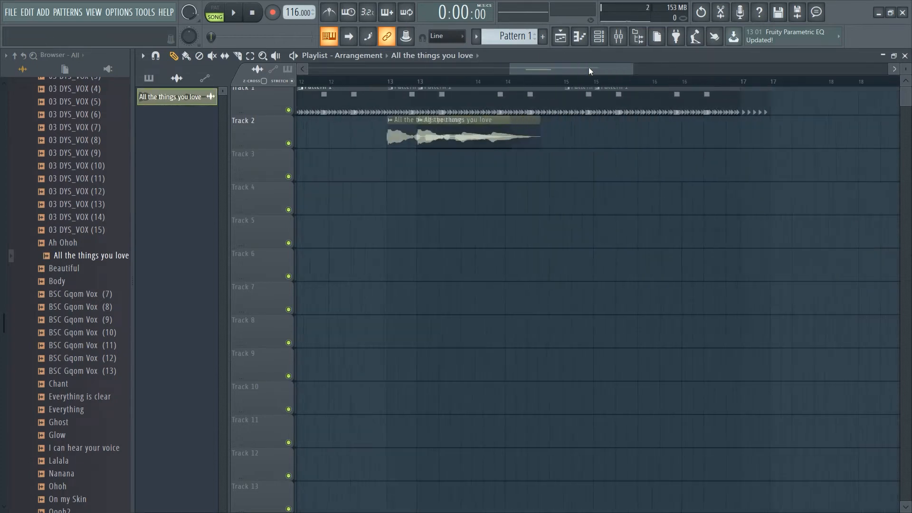
{"action": "right_click", "coordinate": [621, 93]}
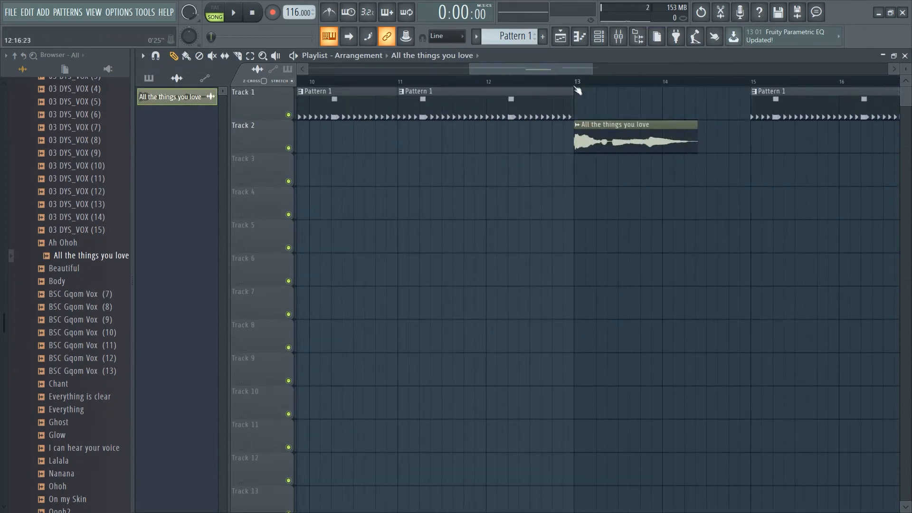
Step: Select the time range from bar 13 to bar 15 and route the vocal sample to mixer track 3
{"action": "left_click_drag", "start_coordinate": [577, 87], "coordinate": [753, 91]}
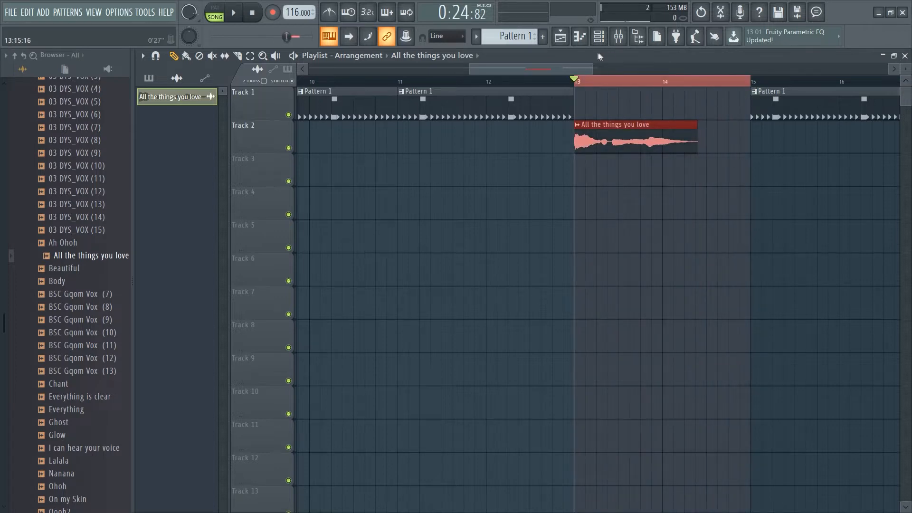
{"action": "left_click_drag", "start_coordinate": [587, 69], "coordinate": [614, 68]}
{"action": "double_click", "coordinate": [467, 128]}
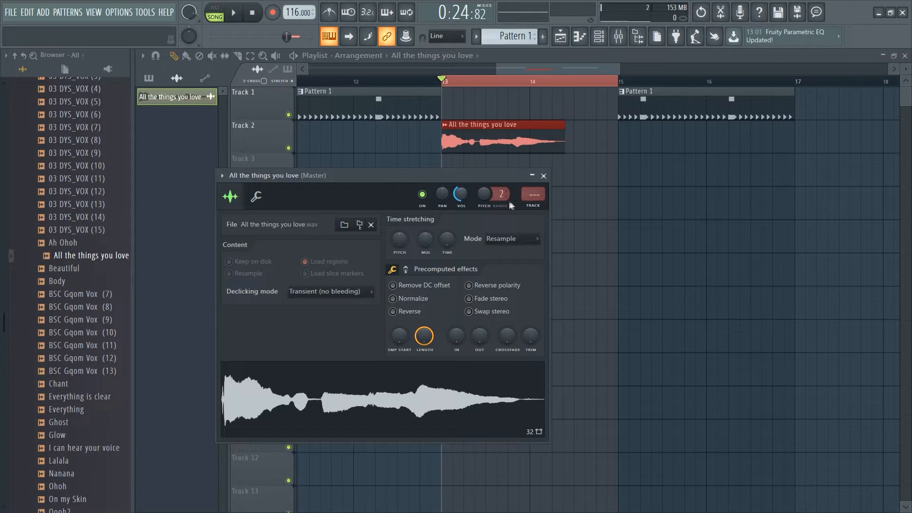
{"action": "left_click", "coordinate": [532, 208]}
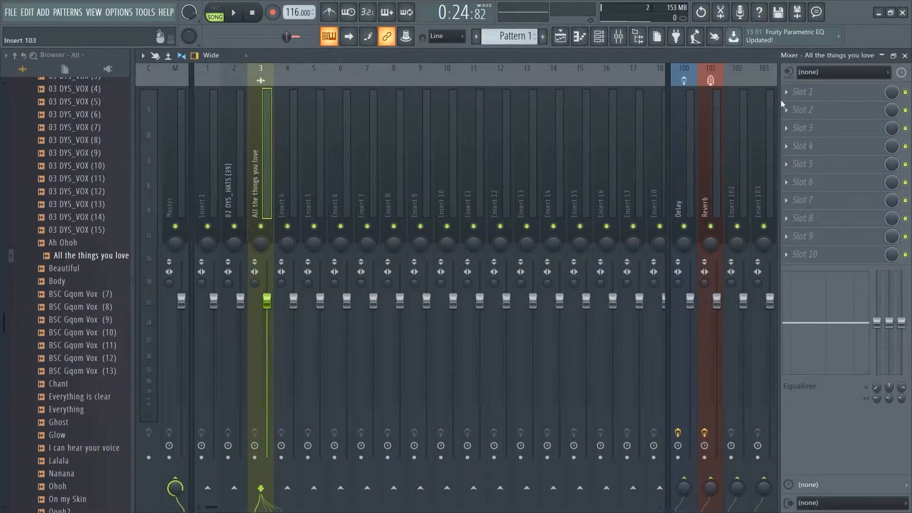
Step: Load Fruity Parametric EQ 2 into slot 1 of the vocal's mixer track and move its window clear
{"action": "left_click", "coordinate": [803, 92]}
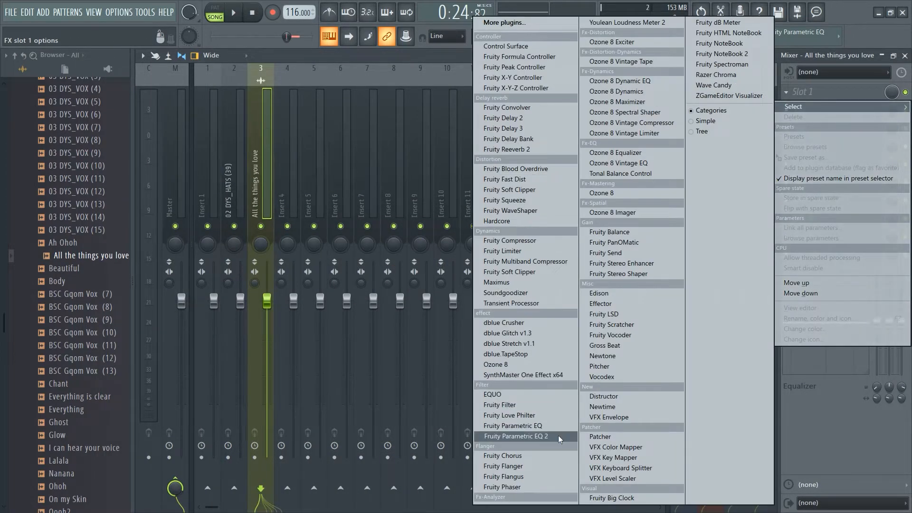
{"action": "left_click", "coordinate": [516, 436]}
{"action": "left_click_drag", "start_coordinate": [333, 135], "coordinate": [407, 118]}
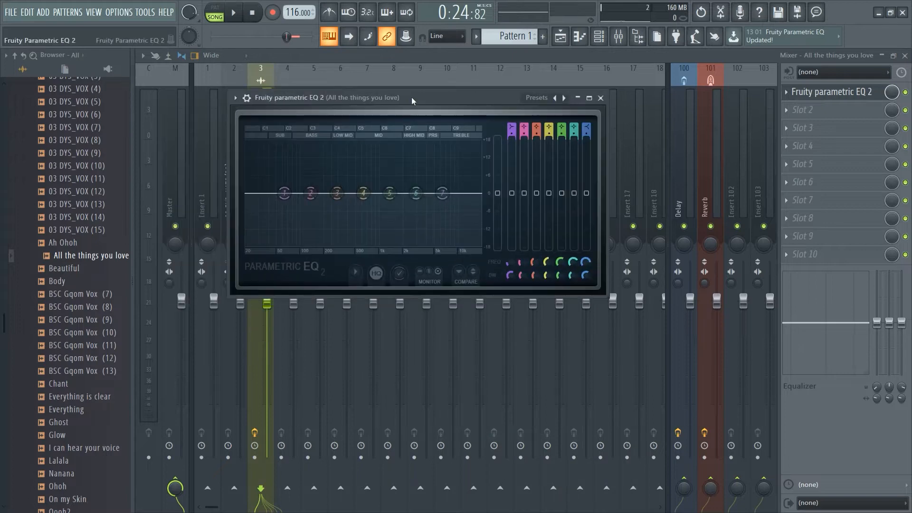
Step: Change band 1 of the vocal's Parametric EQ 2 to a high pass filter and move its cutoff to about 386 Hz
{"action": "key", "text": "space"}
{"action": "right_click", "coordinate": [283, 194]}
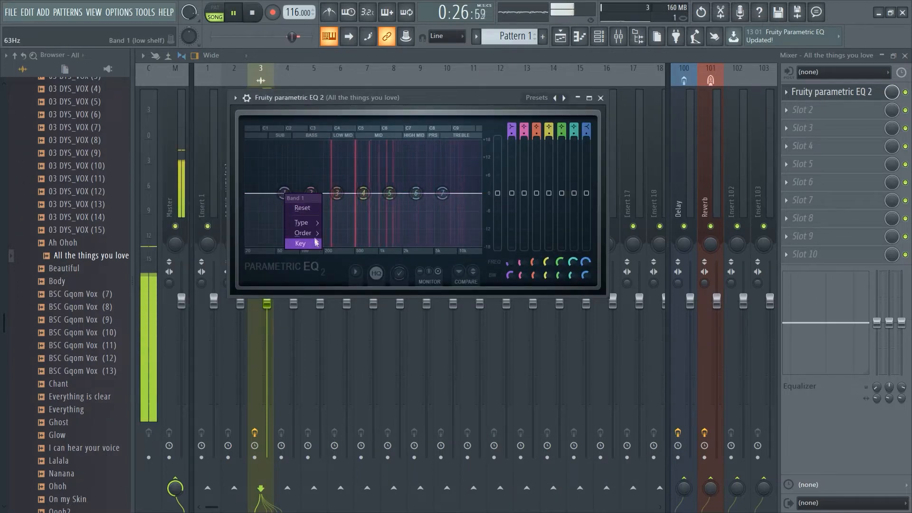
{"action": "mouse_move", "coordinate": [304, 233]}
{"action": "left_click", "coordinate": [345, 233]}
{"action": "right_click", "coordinate": [284, 195]}
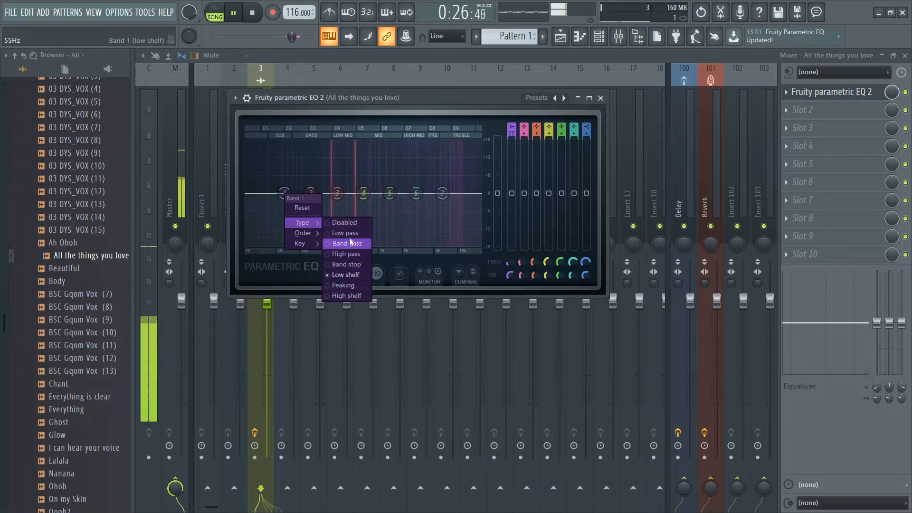
{"action": "left_click", "coordinate": [352, 257]}
{"action": "left_click_drag", "start_coordinate": [284, 192], "coordinate": [349, 195]}
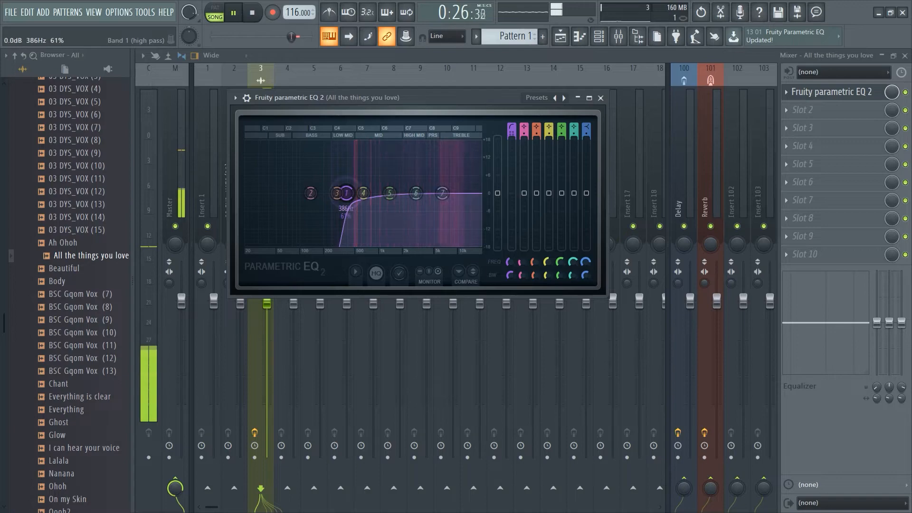
Step: Load Fruity Reeverb 2 into slot 2 and Fruity Delay 3 into slot 3 of the vocal's mixer track
{"action": "left_click", "coordinate": [845, 127]}
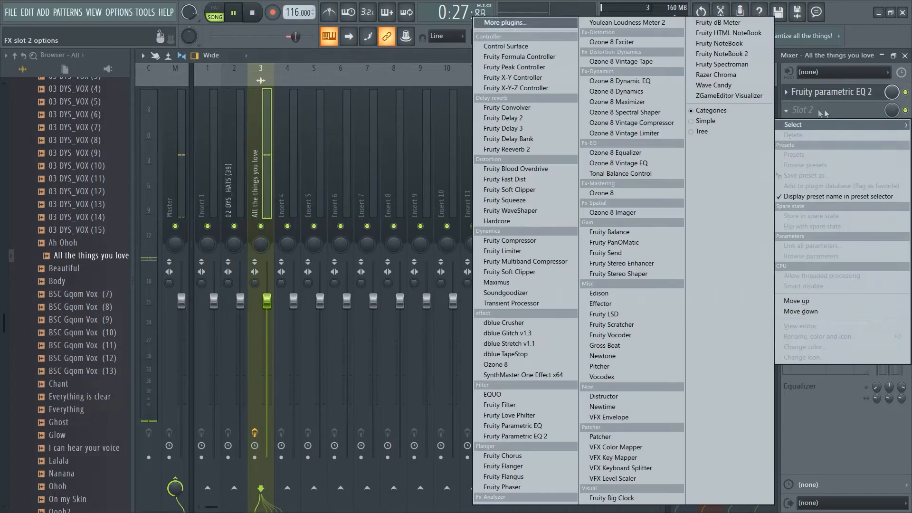
{"action": "left_click", "coordinate": [554, 149]}
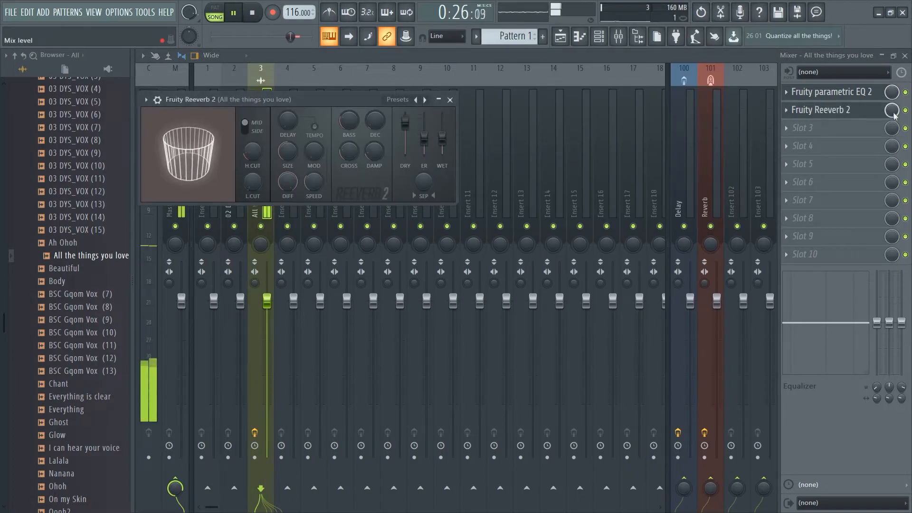
{"action": "left_click", "coordinate": [808, 128]}
{"action": "left_click", "coordinate": [504, 128]}
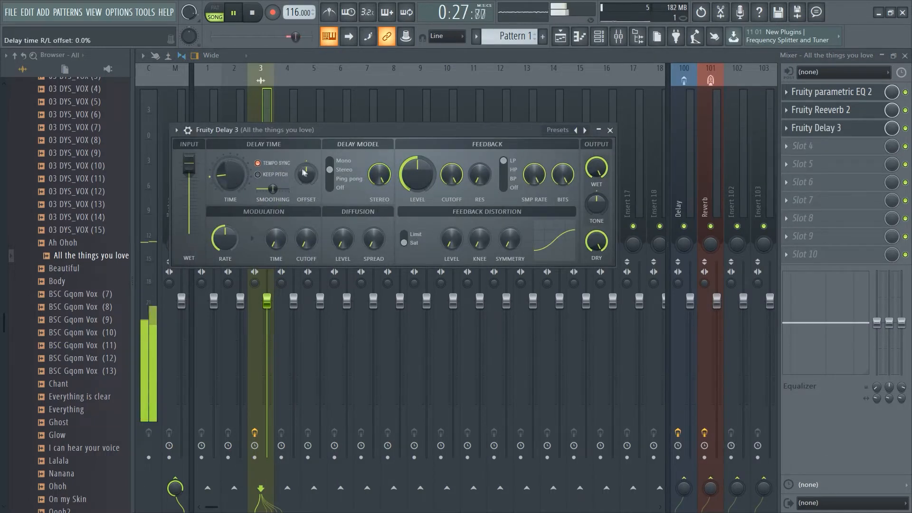
Step: Switch Fruity Delay 3 to the Ping pong delay model and lower the mix level of slot 3
{"action": "left_click", "coordinate": [332, 180]}
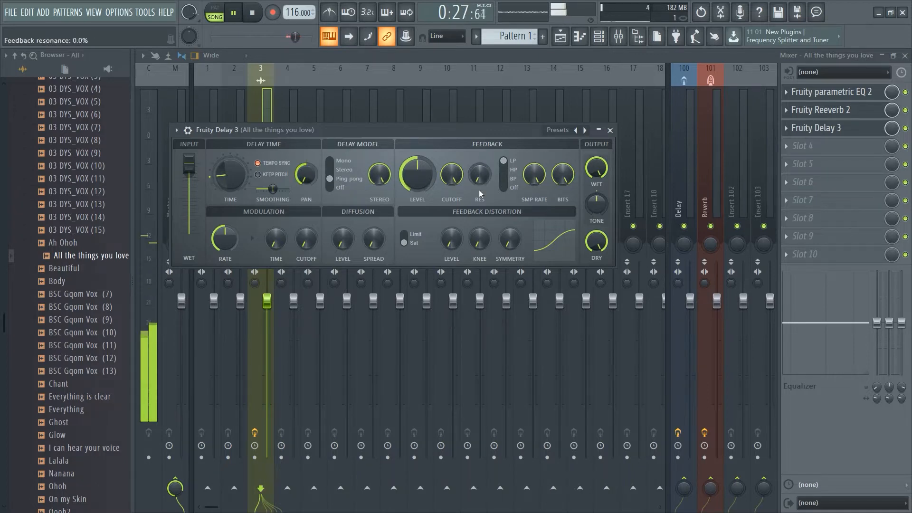
{"action": "left_click_drag", "start_coordinate": [894, 132], "coordinate": [894, 142]}
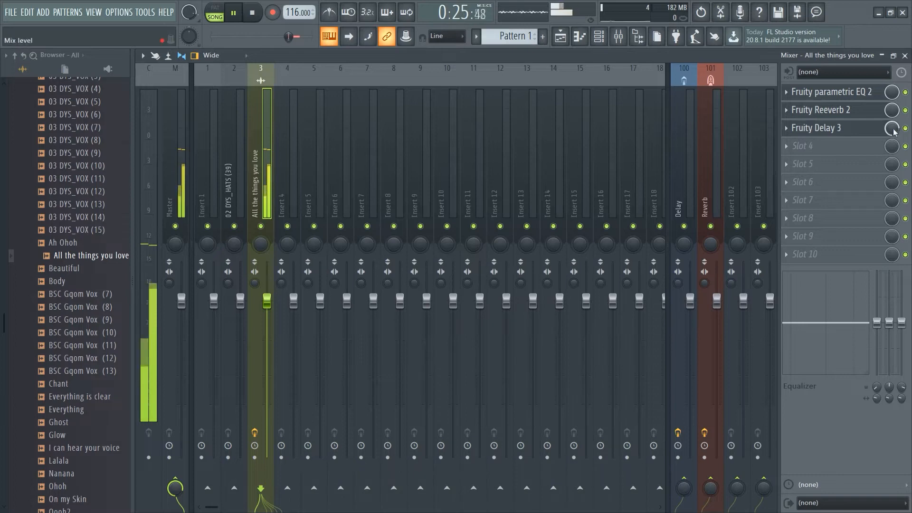
{"action": "key", "text": "space"}
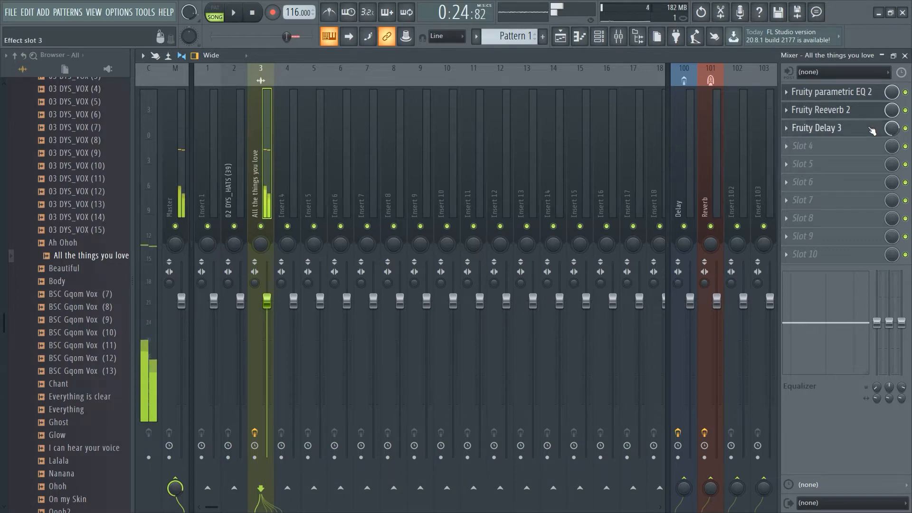
{"action": "left_click", "coordinate": [872, 129]}
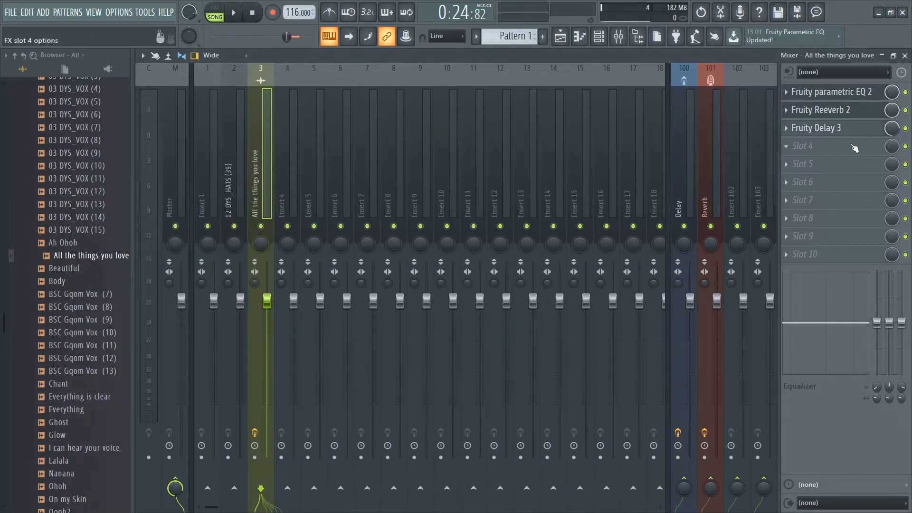
Step: Load Fruity Convolver into slot 4 of the vocal's mixer track and adjust its wet level during playback
{"action": "key", "text": "space"}
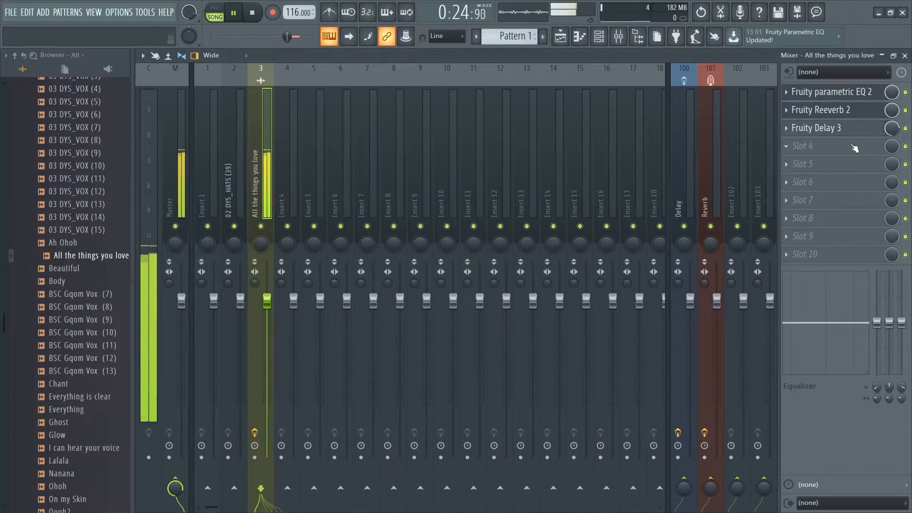
{"action": "left_click", "coordinate": [854, 147]}
{"action": "left_click", "coordinate": [519, 108]}
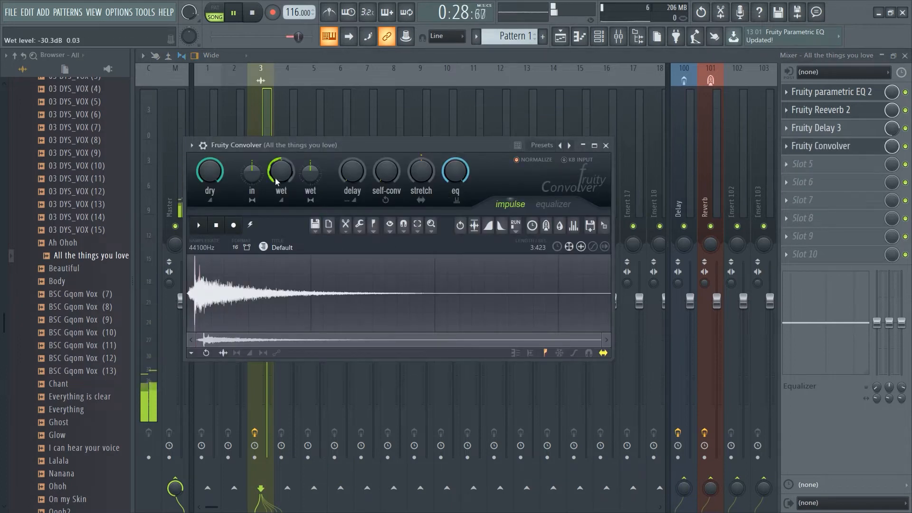
{"action": "left_click_drag", "start_coordinate": [281, 174], "coordinate": [281, 169]}
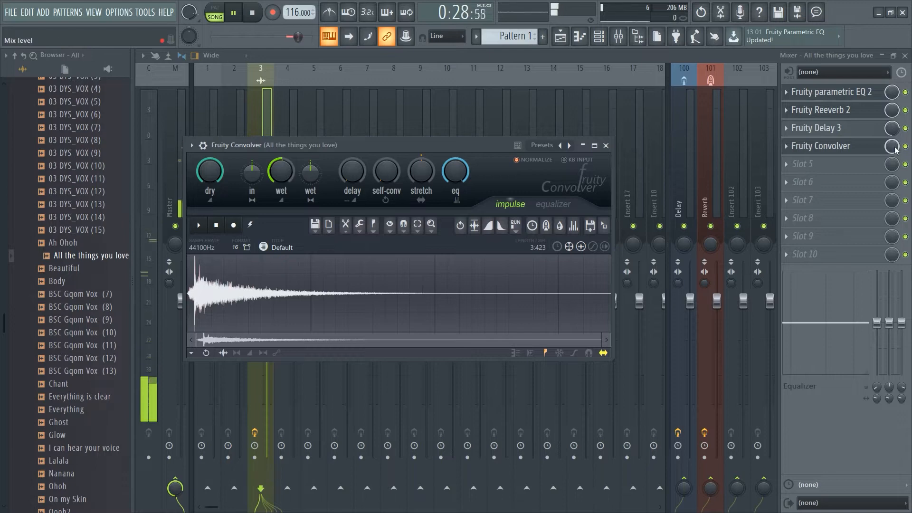
{"action": "key", "text": "Escape"}
Step: Clone the All the things you love channel in the channel rack and return to the playlist
{"action": "left_click", "coordinate": [604, 39]}
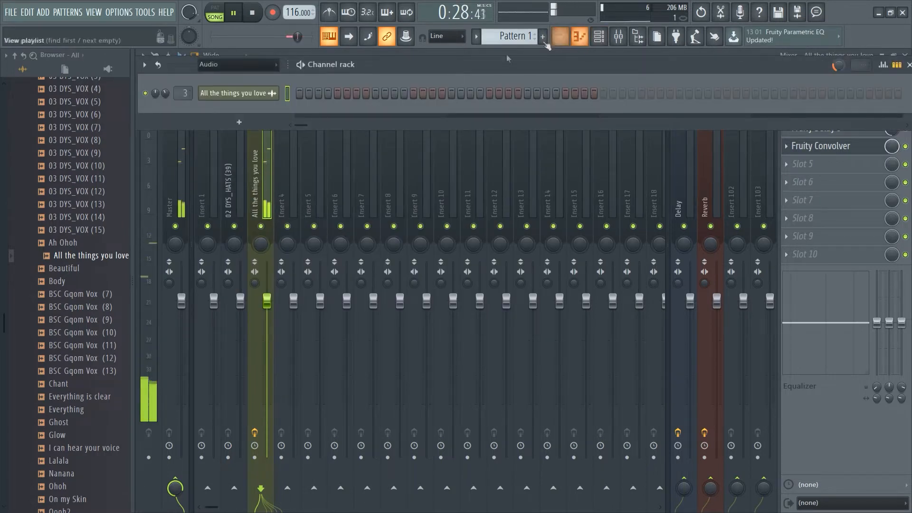
{"action": "right_click", "coordinate": [276, 92]}
{"action": "left_click", "coordinate": [322, 197]}
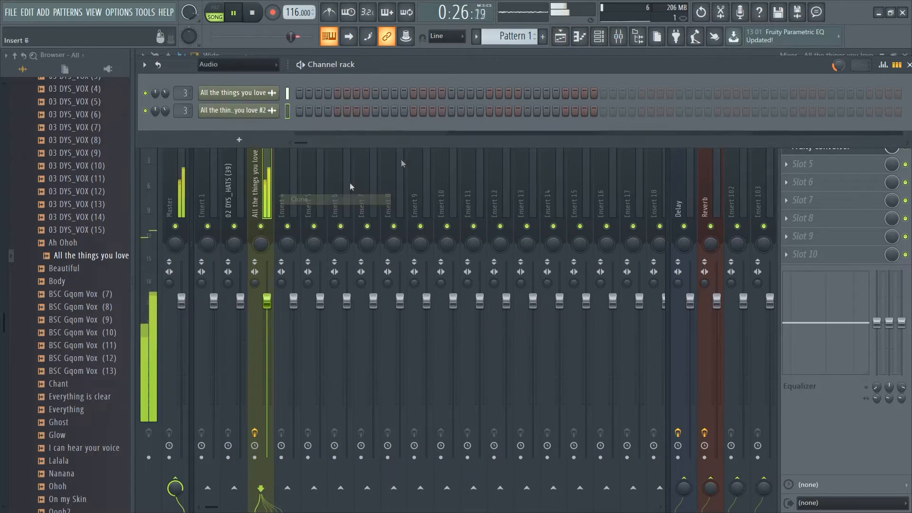
{"action": "left_click", "coordinate": [604, 39]}
{"action": "left_click", "coordinate": [565, 39]}
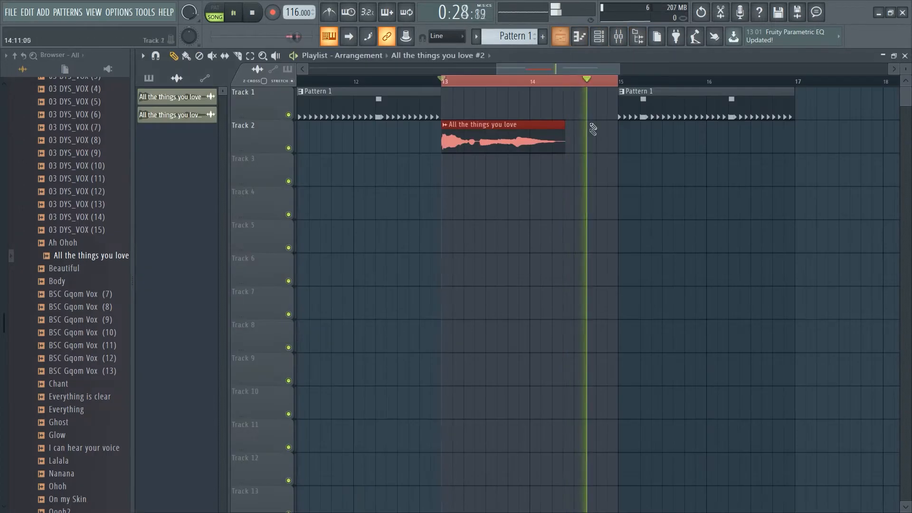
Step: Stop playback and place the cloned vocal sample #2 on Track 4 within bar 13
{"action": "key", "text": "space"}
{"action": "double_click", "coordinate": [497, 129]}
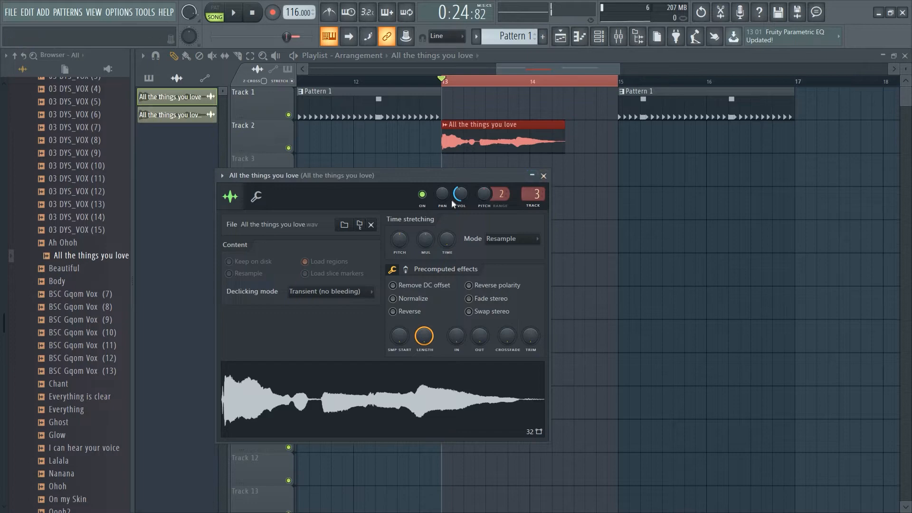
{"action": "left_click", "coordinate": [594, 39]}
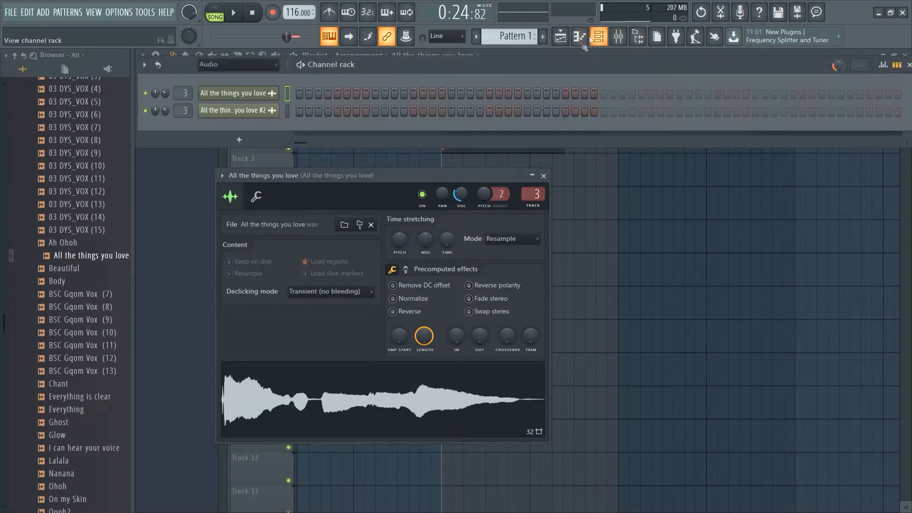
{"action": "left_click", "coordinate": [219, 110]}
{"action": "left_click_drag", "start_coordinate": [408, 392], "coordinate": [480, 199]}
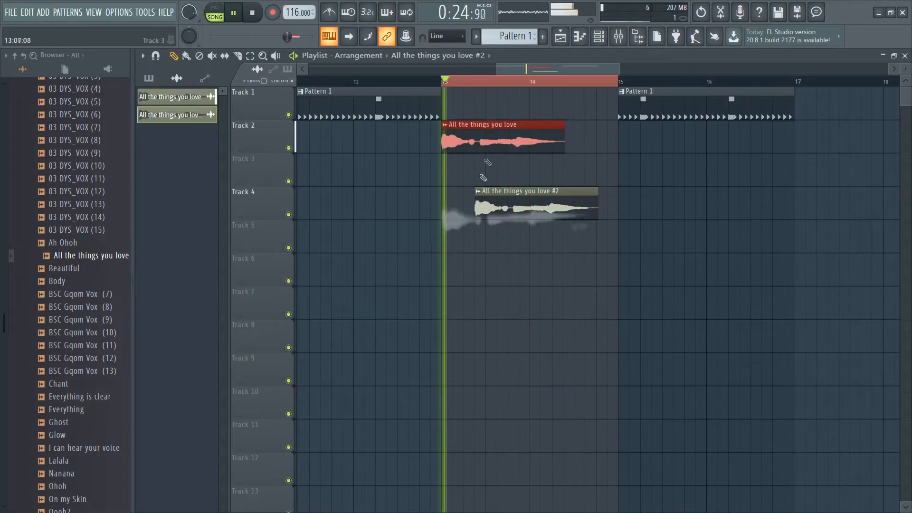
Step: Clear the time selection and shift the #2 vocal clip on Track 4 with snapping off to start slightly before bar 13
{"action": "left_click", "coordinate": [411, 83]}
{"action": "scroll", "coordinate": [466, 82], "scroll_direction": "up", "scroll_amount": 5}
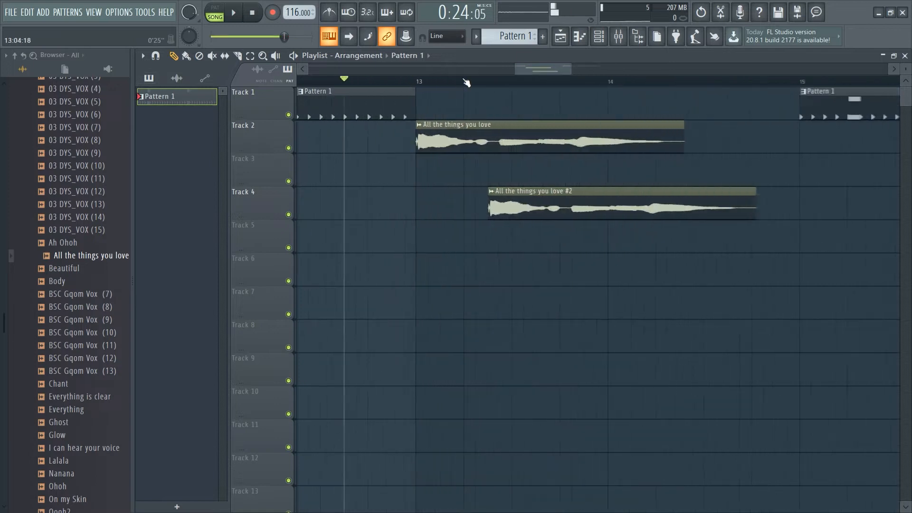
{"action": "left_click_drag", "start_coordinate": [601, 218], "coordinate": [473, 216]}
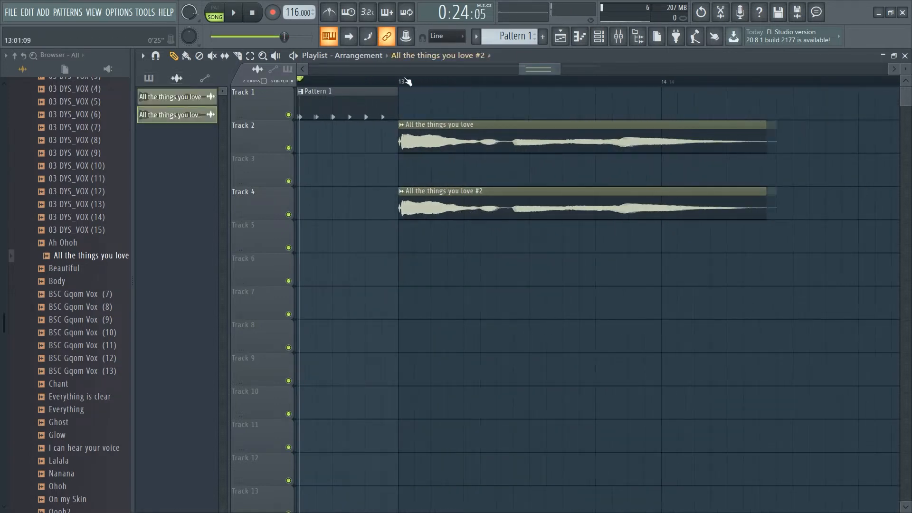
{"action": "scroll", "coordinate": [408, 82], "scroll_direction": "up", "scroll_amount": 3}
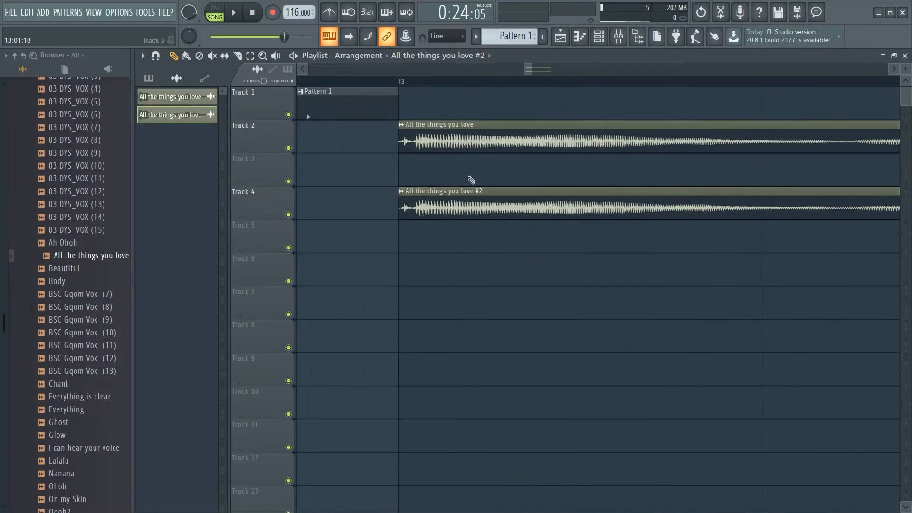
{"action": "left_click_drag", "start_coordinate": [472, 207], "coordinate": [454, 209]}
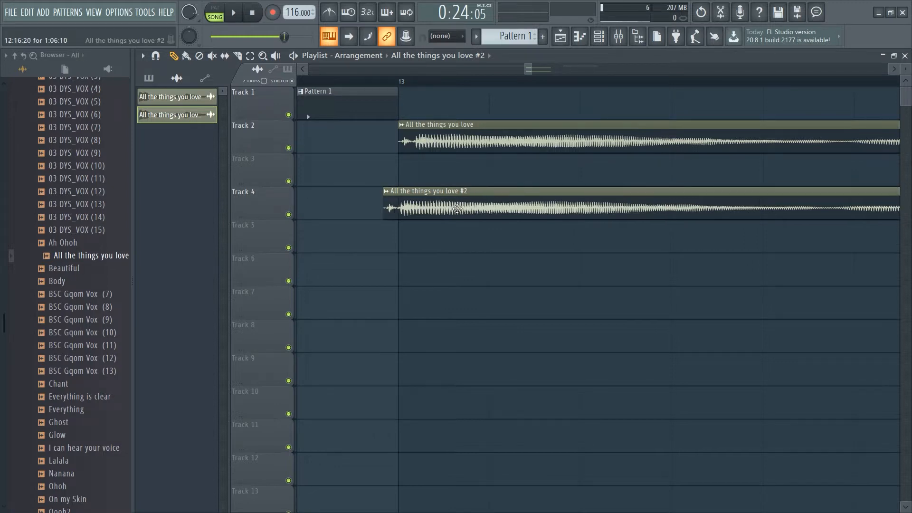
{"action": "scroll", "coordinate": [465, 91], "scroll_direction": "down", "scroll_amount": 2}
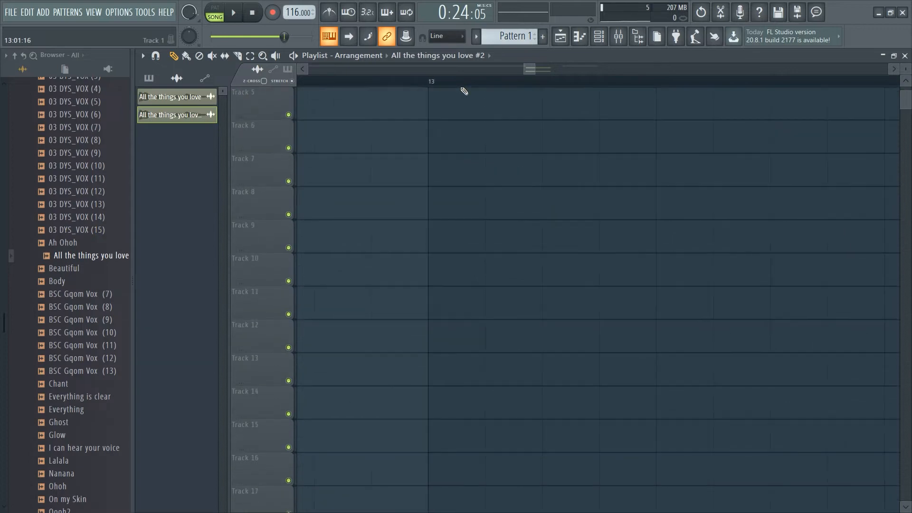
Step: Clone the #2 vocal channel and place the new #3 sample on Track 6 in bar 12
{"action": "left_click", "coordinate": [600, 37]}
{"action": "right_click", "coordinate": [255, 111]}
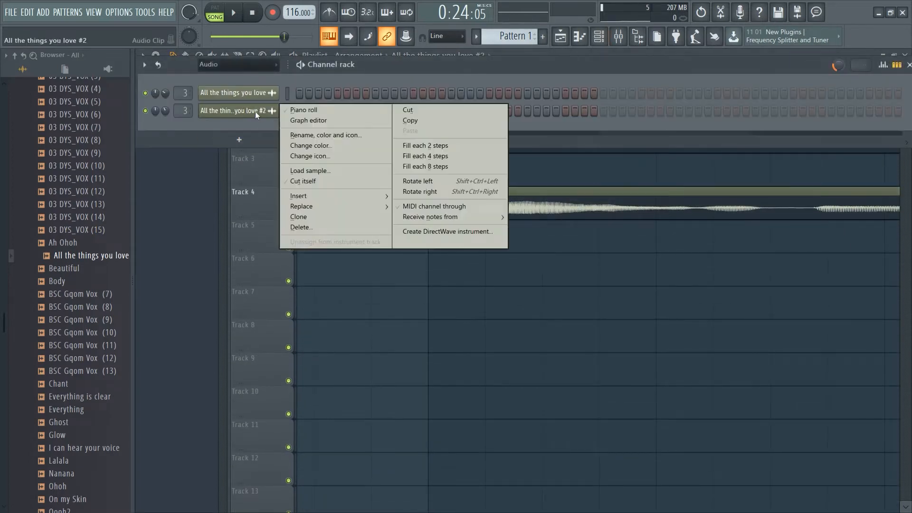
{"action": "left_click", "coordinate": [330, 218]}
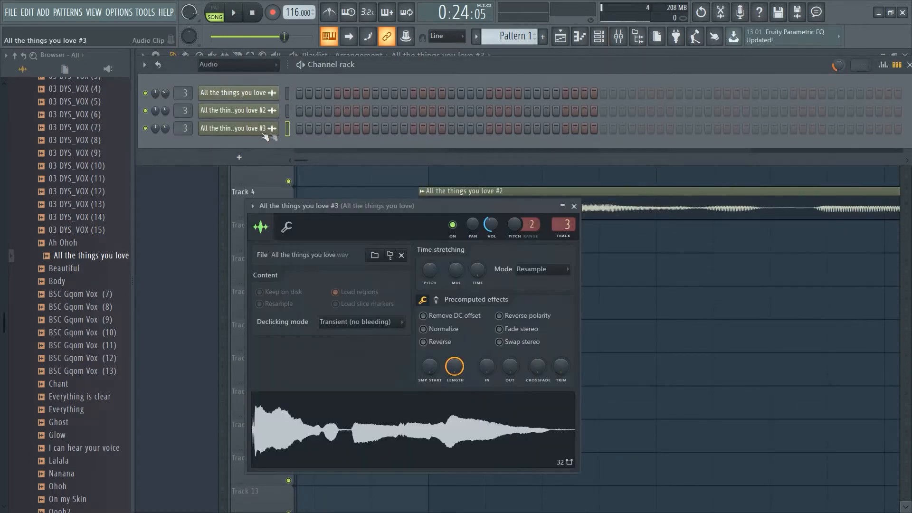
{"action": "left_click_drag", "start_coordinate": [428, 420], "coordinate": [477, 278]}
{"action": "scroll", "coordinate": [475, 82], "scroll_direction": "down", "scroll_amount": 5}
{"action": "scroll", "coordinate": [406, 83], "scroll_direction": "up", "scroll_amount": 3}
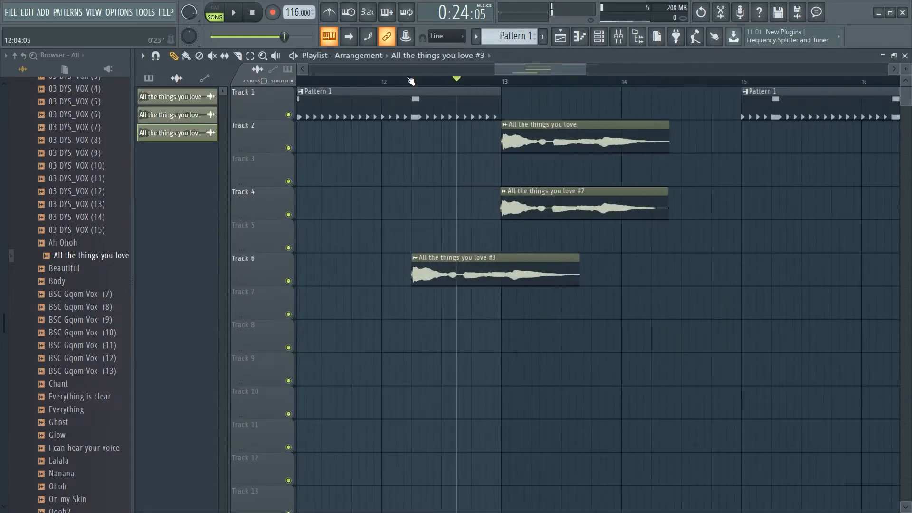
{"action": "scroll", "coordinate": [406, 82], "scroll_direction": "down", "scroll_amount": 3}
Step: Reverse the #3 vocal sample in its channel settings and close them
{"action": "double_click", "coordinate": [441, 274]}
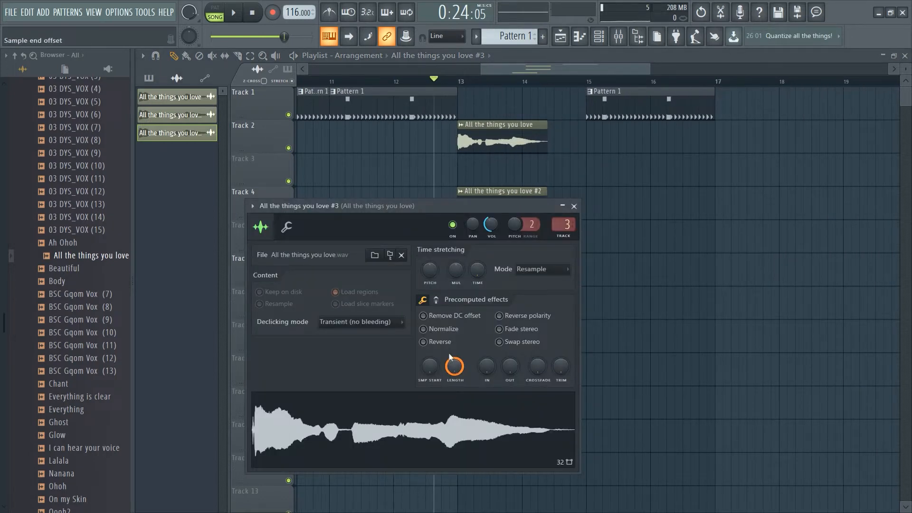
{"action": "left_click", "coordinate": [440, 342]}
{"action": "left_click", "coordinate": [574, 206]}
Step: Move the reversed vocal clip on Track 6 to bar 11, slice it half a bar in and delete the remainder
{"action": "scroll", "coordinate": [475, 72], "scroll_direction": "up", "scroll_amount": 4}
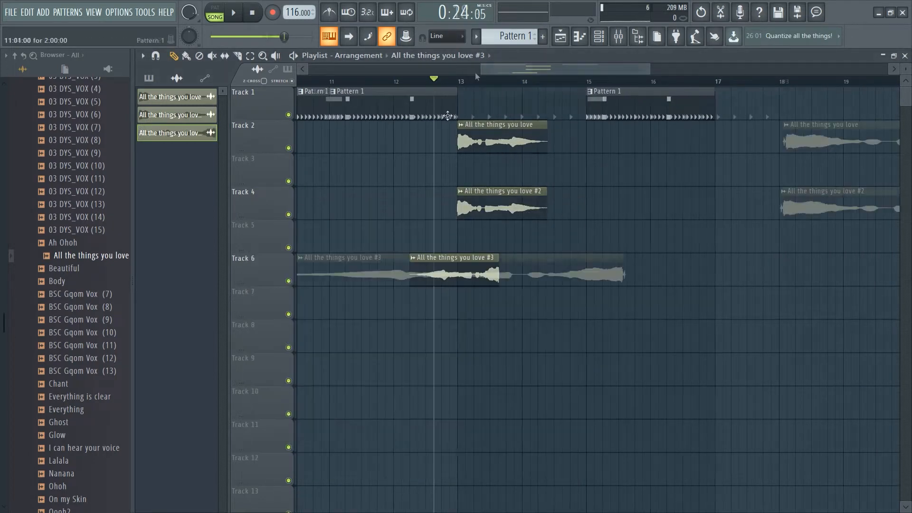
{"action": "scroll", "coordinate": [634, 88], "scroll_direction": "down", "scroll_amount": 3}
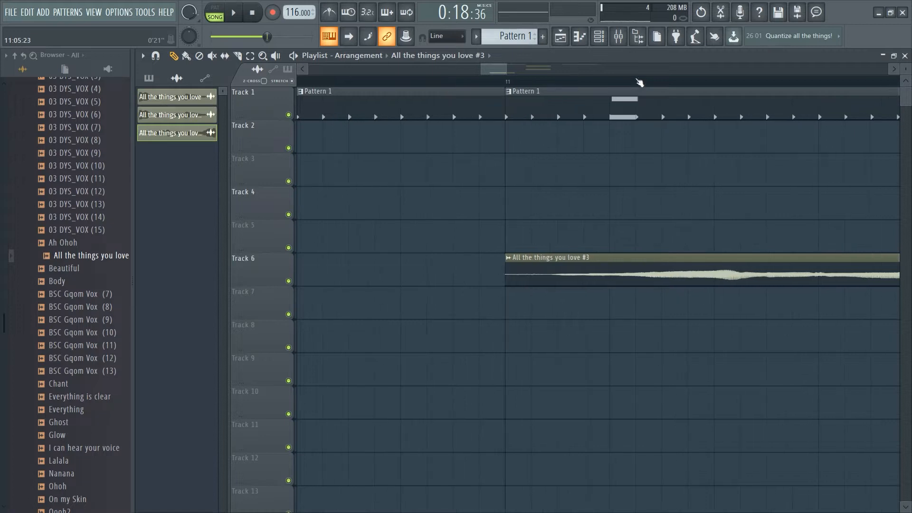
{"action": "scroll", "coordinate": [639, 83], "scroll_direction": "up", "scroll_amount": 2}
{"action": "scroll", "coordinate": [565, 241], "scroll_direction": "right", "scroll_amount": 3}
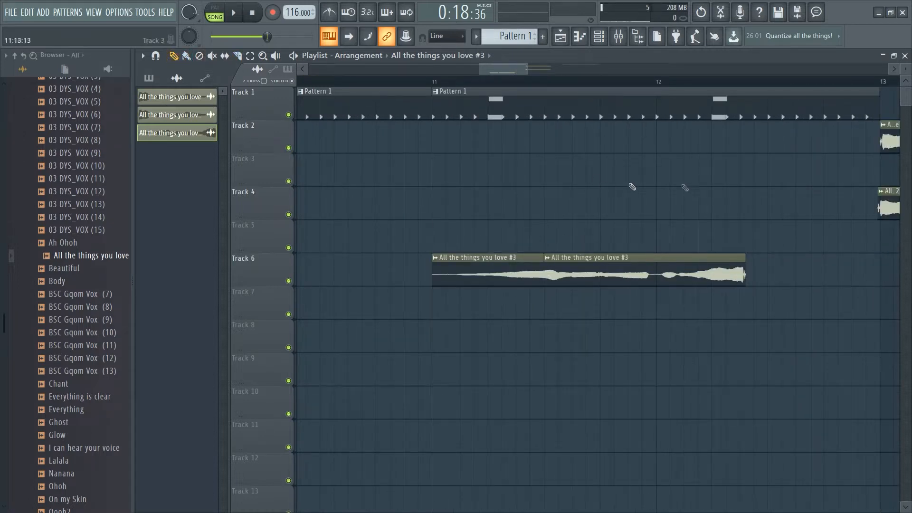
{"action": "right_click", "coordinate": [586, 262]}
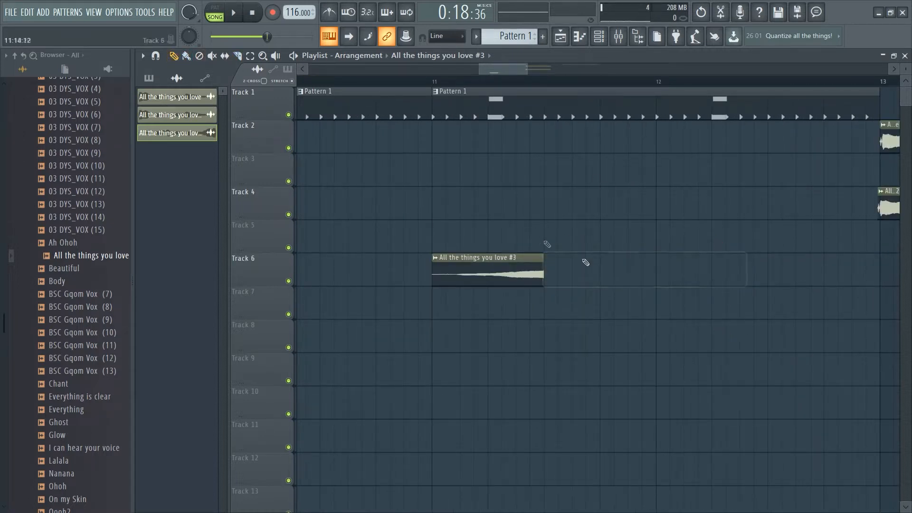
Step: Play back the reversed vocal from before bar 11, cut a sixteenth note off its end and play it again
{"action": "left_click", "coordinate": [403, 84]}
{"action": "key", "text": "space"}
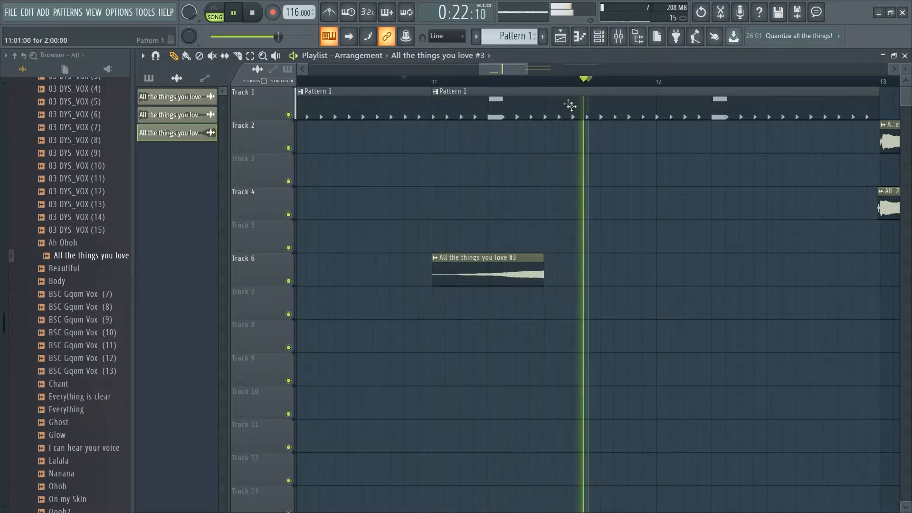
{"action": "key", "text": "space"}
{"action": "scroll", "coordinate": [550, 82], "scroll_direction": "up", "scroll_amount": 3}
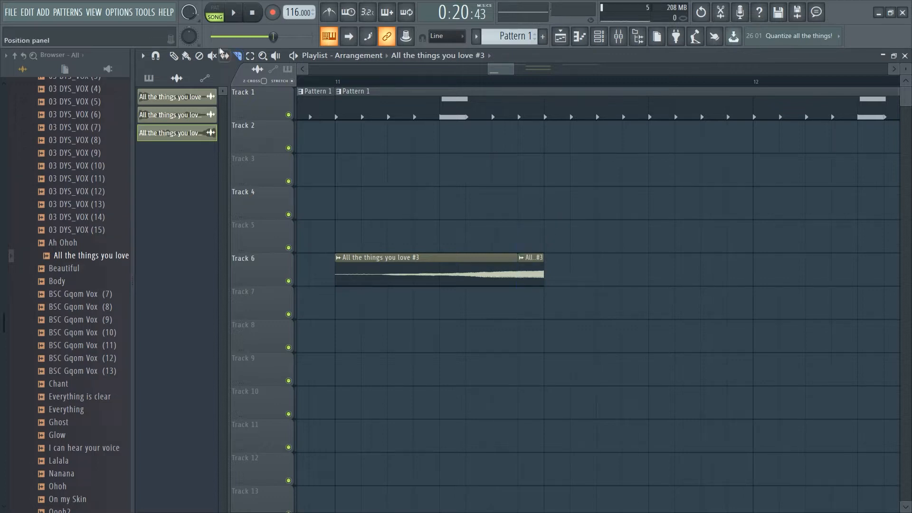
{"action": "key", "text": "space"}
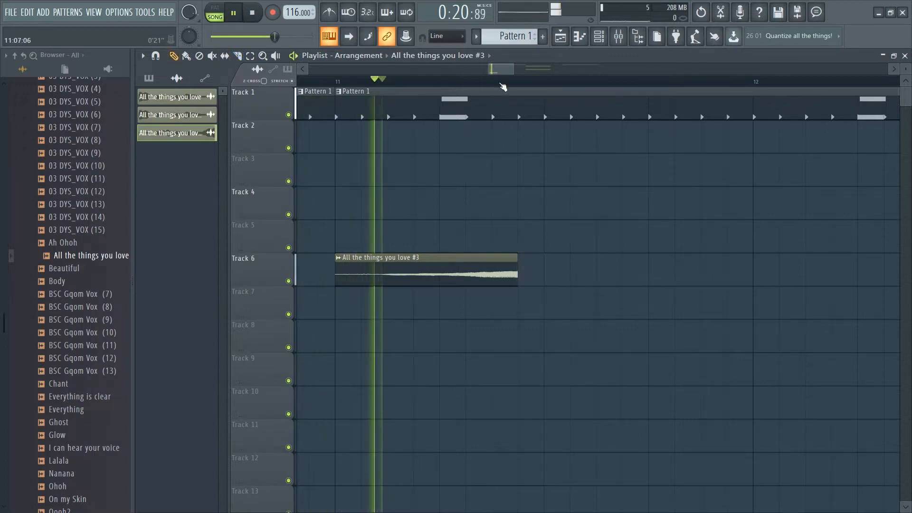
Step: Stop playback and move the reversed #3 vocal clip on Track 6 so it ends exactly at the start of bar 13
{"action": "scroll", "coordinate": [499, 85], "scroll_direction": "down", "scroll_amount": 5}
{"action": "key", "text": "space"}
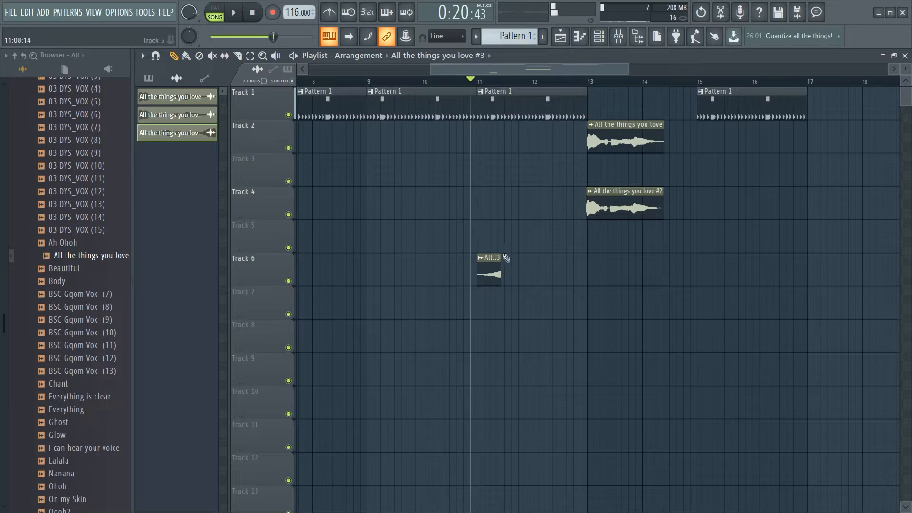
{"action": "left_click_drag", "start_coordinate": [490, 271], "coordinate": [573, 264]}
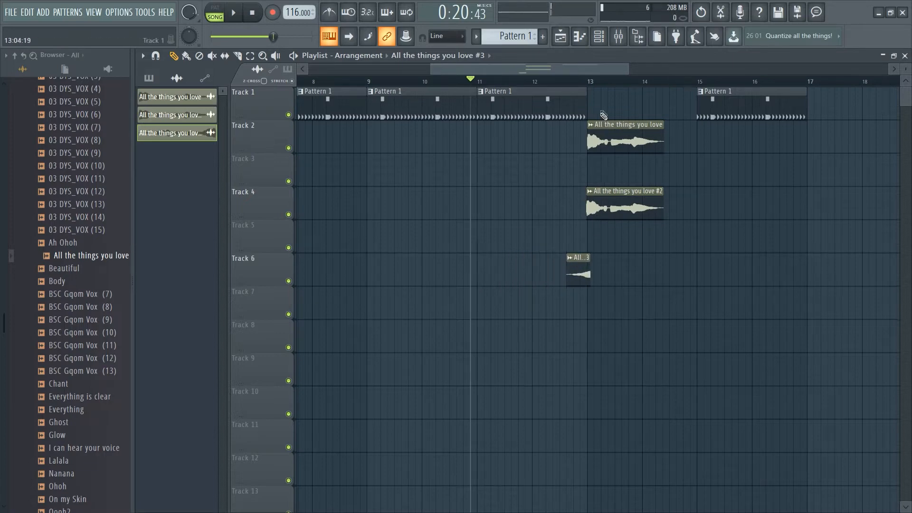
{"action": "scroll", "coordinate": [607, 83], "scroll_direction": "up", "scroll_amount": 5}
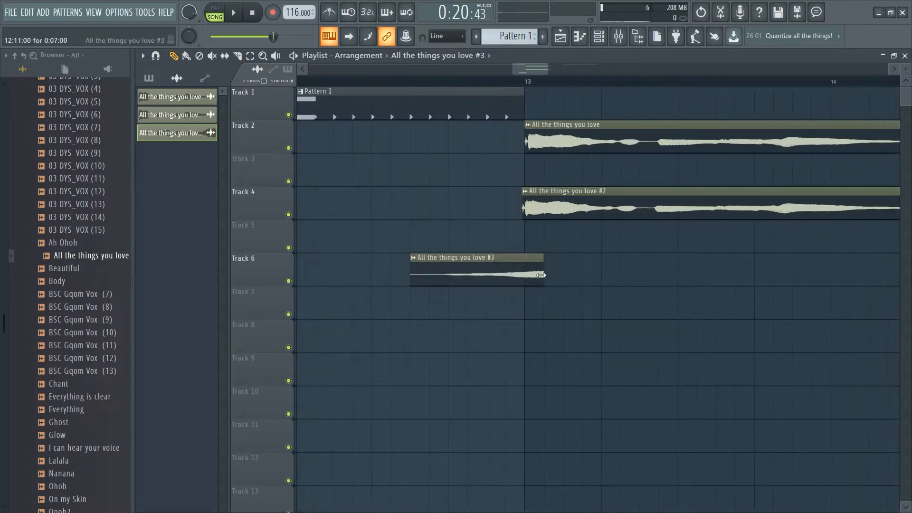
{"action": "left_click_drag", "start_coordinate": [531, 283], "coordinate": [518, 277]}
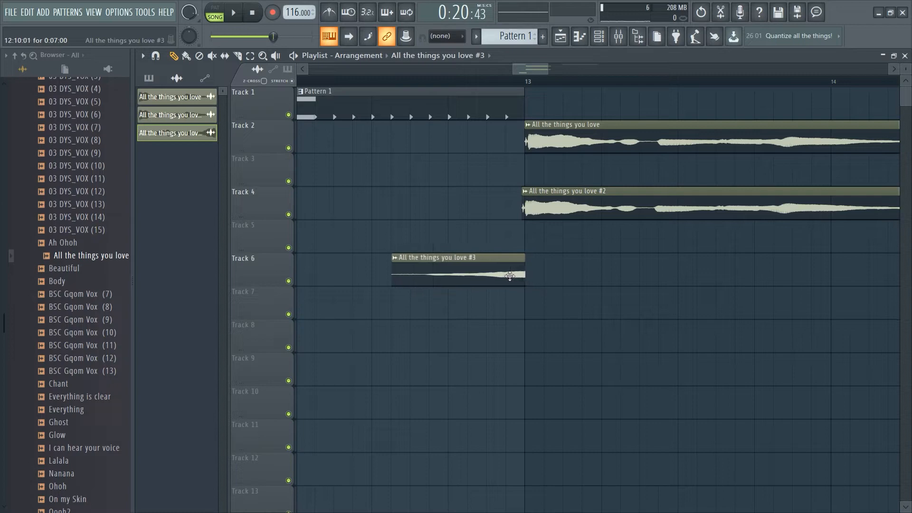
{"action": "scroll", "coordinate": [542, 81], "scroll_direction": "down", "scroll_amount": 4}
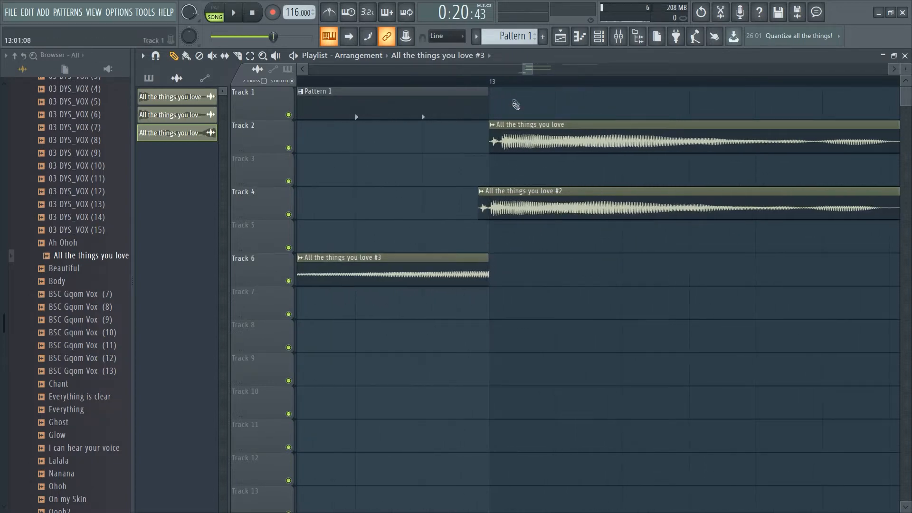
{"action": "scroll", "coordinate": [521, 84], "scroll_direction": "down", "scroll_amount": 5}
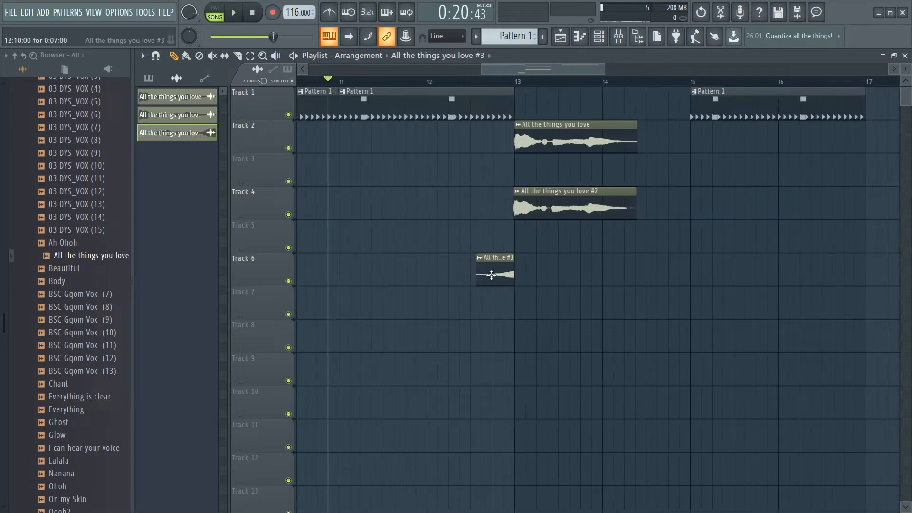
Step: Set the reversed #3 vocal's channel volume to 48%, and adjust the channel levels of the original vocal and its #2 clone
{"action": "double_click", "coordinate": [492, 275]}
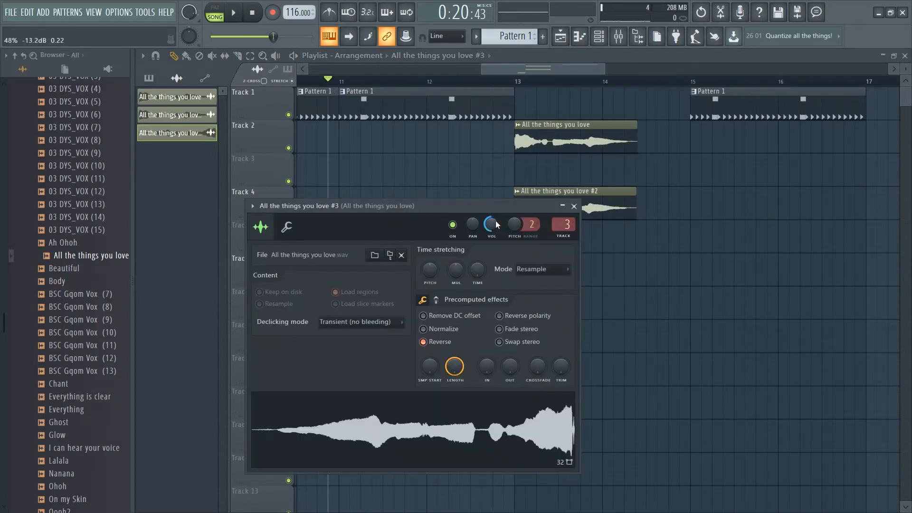
{"action": "double_click", "coordinate": [549, 144]}
{"action": "left_click_drag", "start_coordinate": [466, 198], "coordinate": [465, 199]}
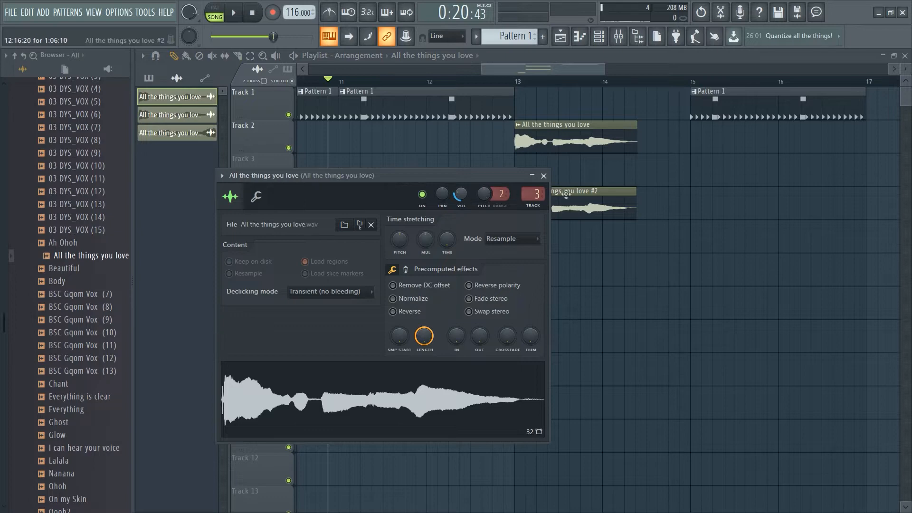
{"action": "double_click", "coordinate": [605, 200]}
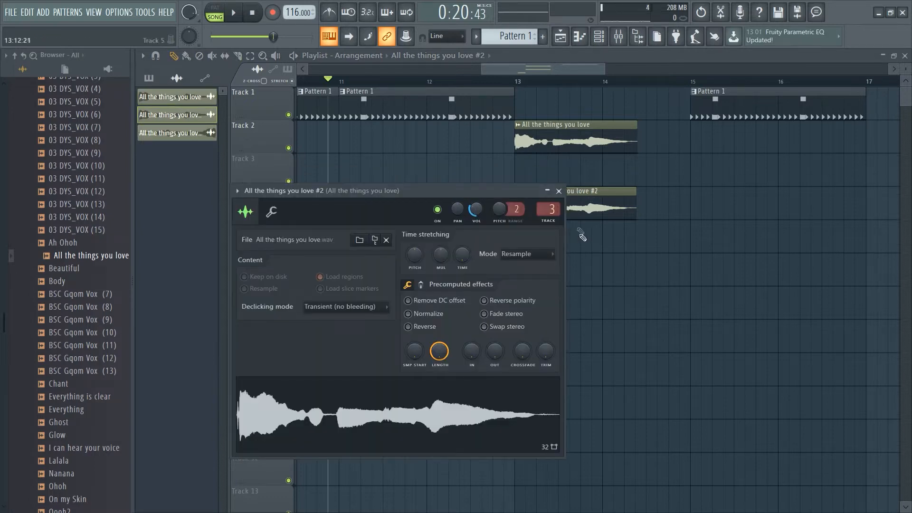
{"action": "left_click", "coordinate": [558, 191]}
Step: Play back the vocal transition from just before bar 11 while checking the reversed #3 vocal's channel settings
{"action": "key", "text": "space"}
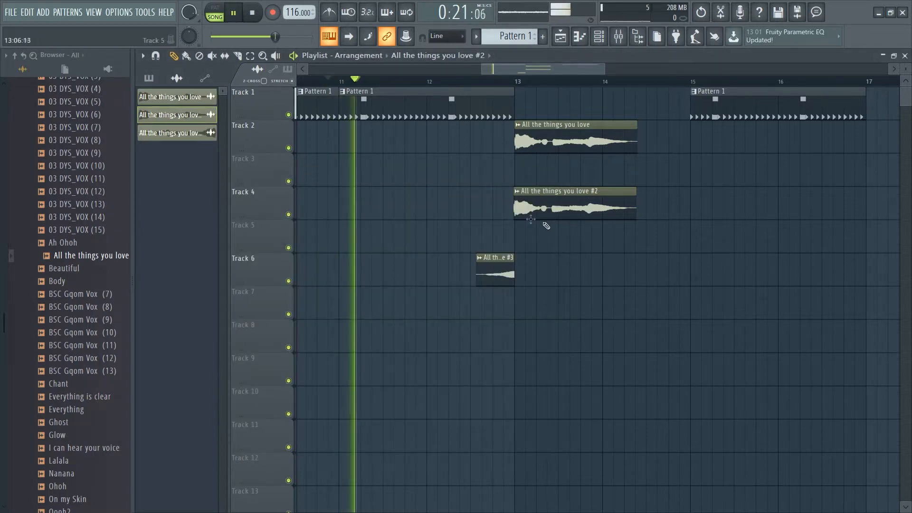
{"action": "double_click", "coordinate": [505, 268]}
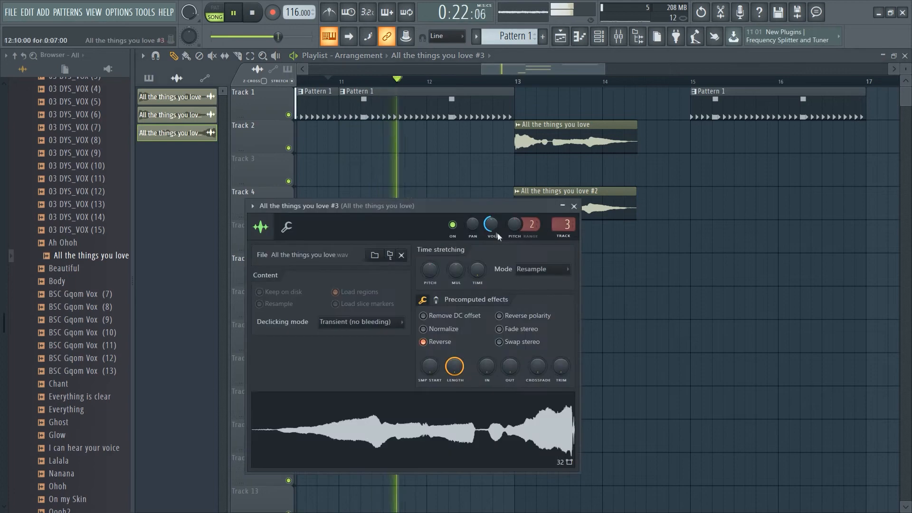
{"action": "left_click", "coordinate": [575, 204]}
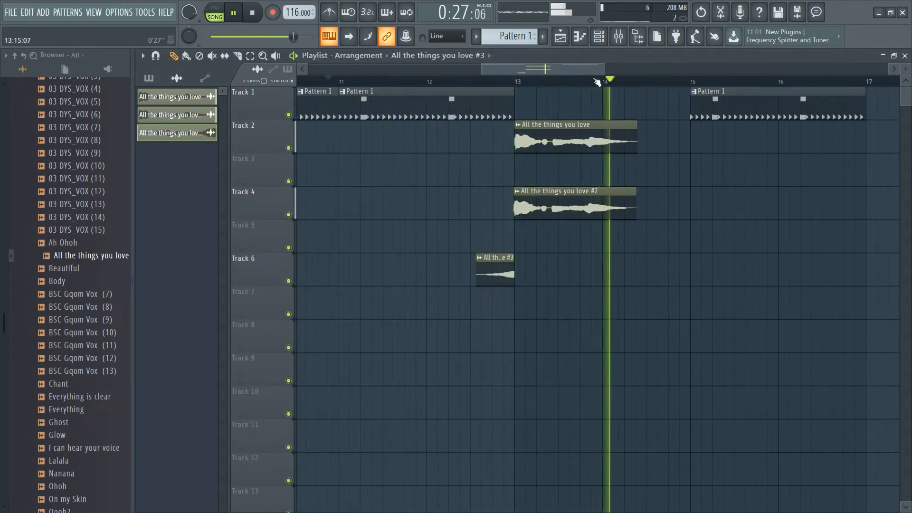
Step: Copy the reversed #3 vocal clip on Track 4 so that copies end at the starts of bars 3 and 8
{"action": "scroll", "coordinate": [597, 82], "scroll_direction": "down", "scroll_amount": 2}
{"action": "scroll", "coordinate": [597, 82], "scroll_direction": "down", "scroll_amount": 1}
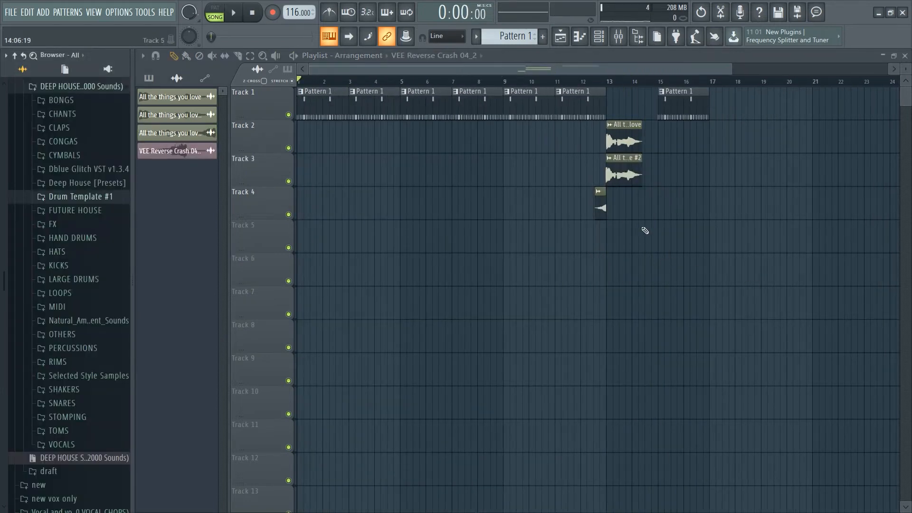
{"action": "left_click_drag", "start_coordinate": [602, 206], "coordinate": [550, 211]}
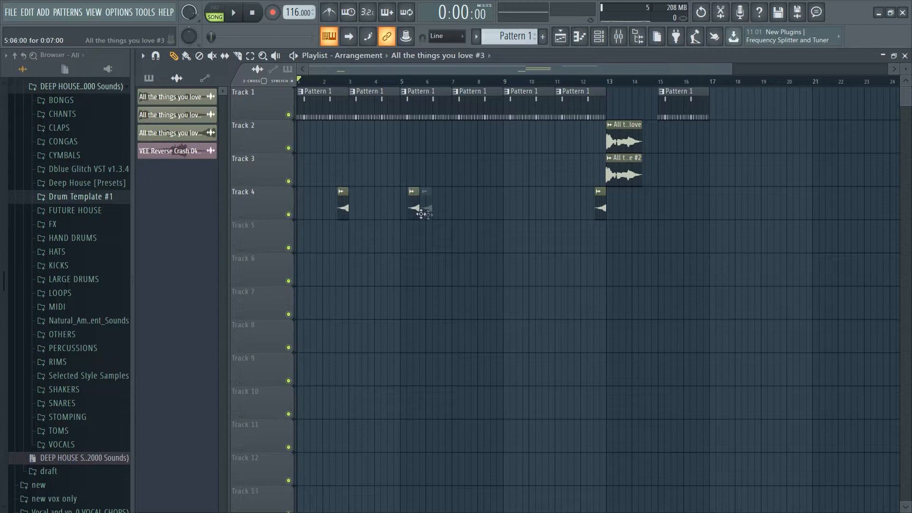
Step: During playback, add VEE Reverse Crash 04_2 from the Drum Template #1 folder to Track 5 in bar 1 and inspect its channel settings
{"action": "key", "text": "space"}
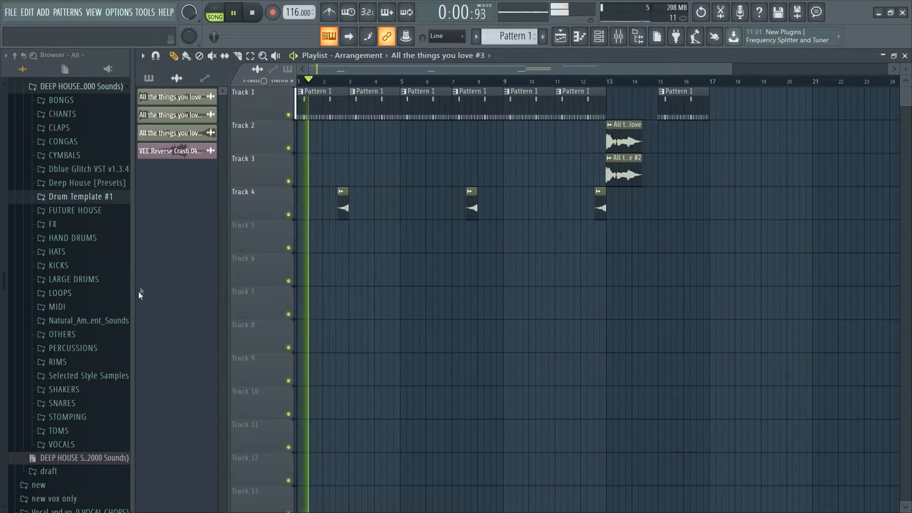
{"action": "scroll", "coordinate": [75, 244], "scroll_direction": "down", "scroll_amount": 2}
{"action": "scroll", "coordinate": [72, 242], "scroll_direction": "up", "scroll_amount": 2}
{"action": "scroll", "coordinate": [107, 290], "scroll_direction": "up", "scroll_amount": 2}
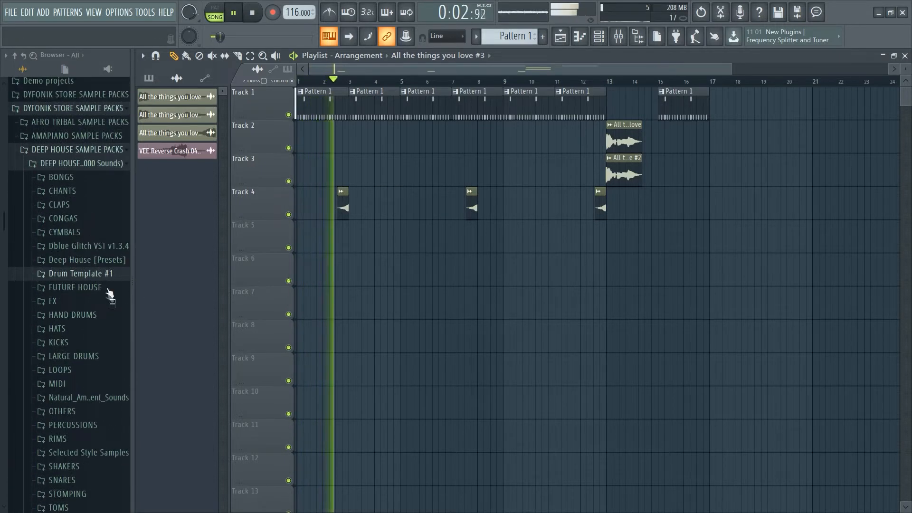
{"action": "left_click", "coordinate": [106, 267]}
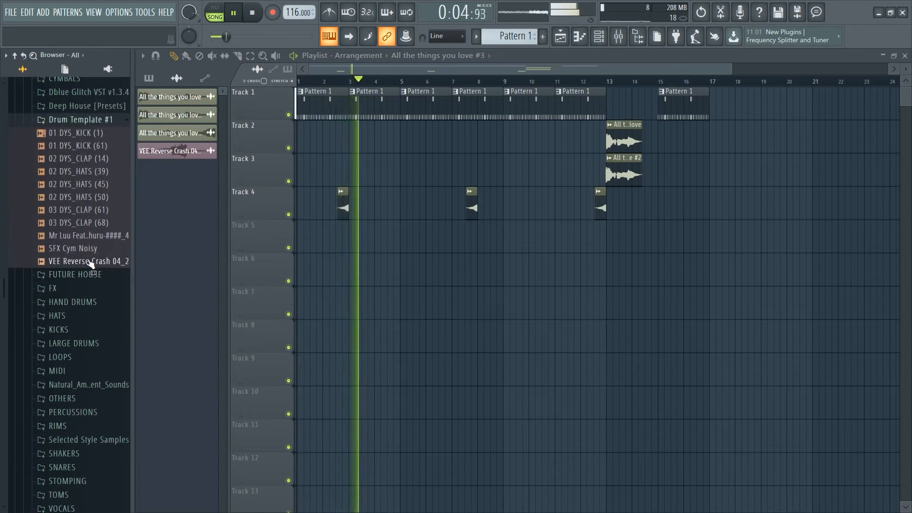
{"action": "left_click_drag", "start_coordinate": [90, 261], "coordinate": [306, 237]}
{"action": "double_click", "coordinate": [306, 237]}
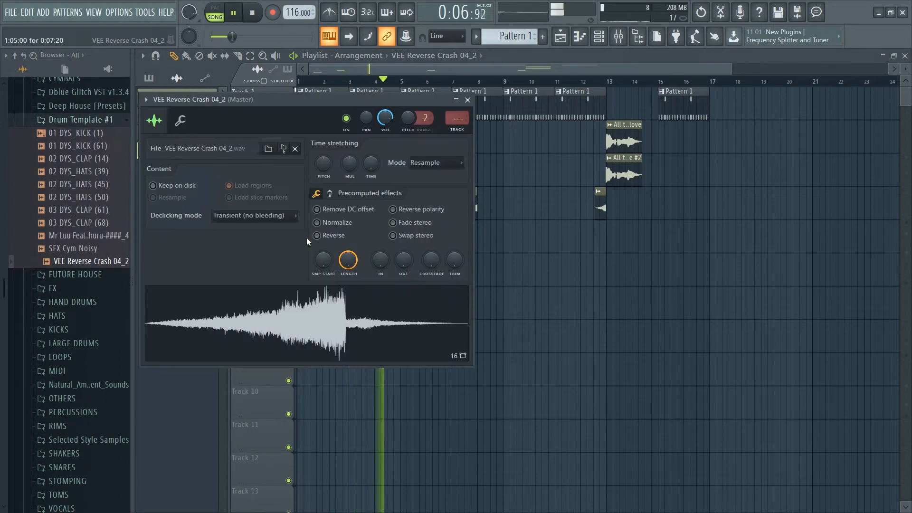
{"action": "left_click", "coordinate": [467, 100]}
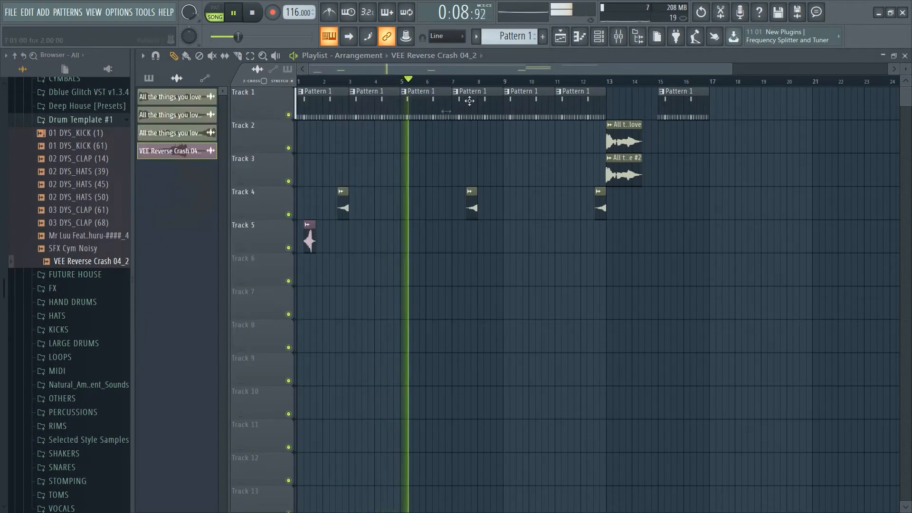
Step: Place the SFX Cym Noisy sample on Track 6 in bar 1 and set its channel volume to 45%
{"action": "left_click_drag", "start_coordinate": [71, 245], "coordinate": [310, 278]}
{"action": "double_click", "coordinate": [336, 272]}
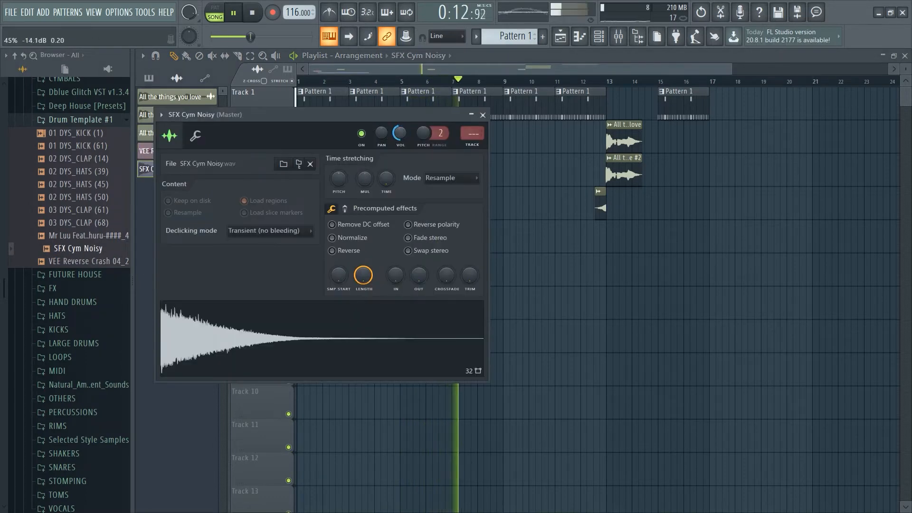
{"action": "left_click", "coordinate": [483, 115]}
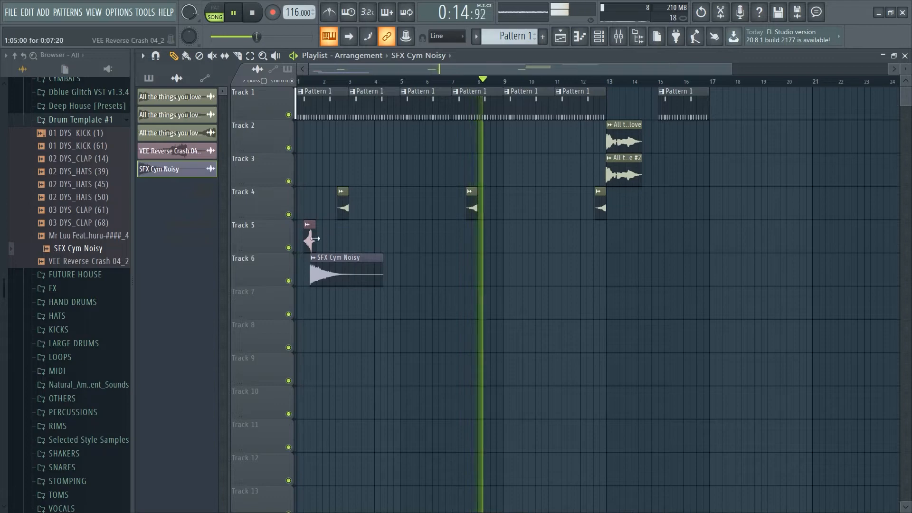
Step: Stop playback and move both effect clips to bar 13, starting SFX Cym Noisy there and aligning the VEE Reverse Crash peak with it
{"action": "key", "text": "space"}
{"action": "left_click", "coordinate": [339, 236]}
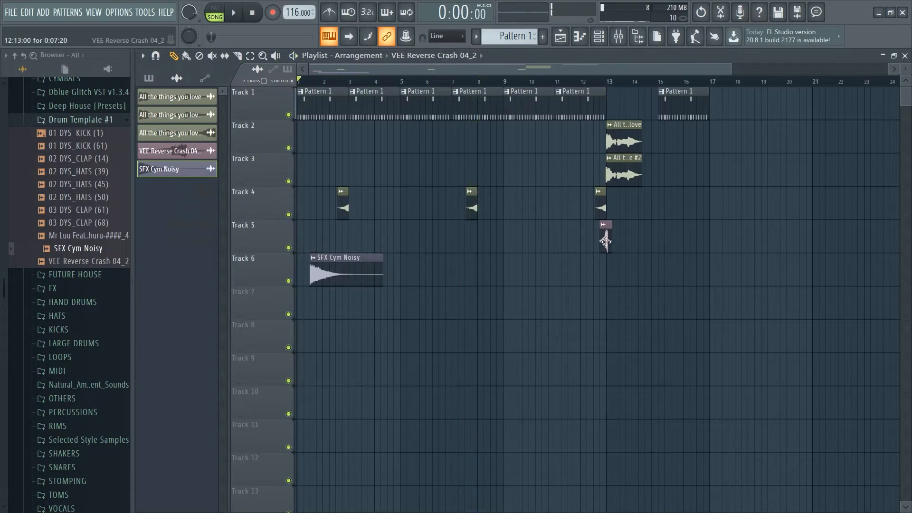
{"action": "left_click_drag", "start_coordinate": [345, 275], "coordinate": [642, 285]}
{"action": "scroll", "coordinate": [627, 82], "scroll_direction": "up", "scroll_amount": 5}
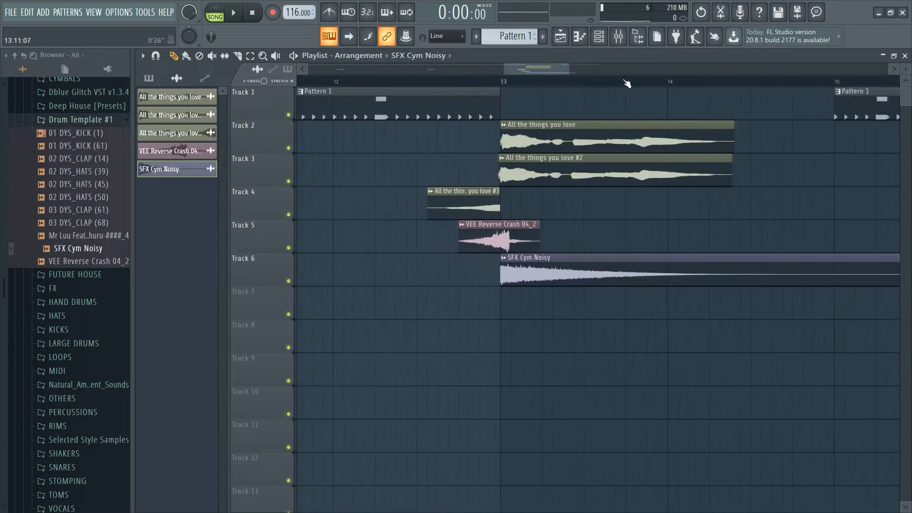
{"action": "left_click_drag", "start_coordinate": [480, 238], "coordinate": [476, 239]}
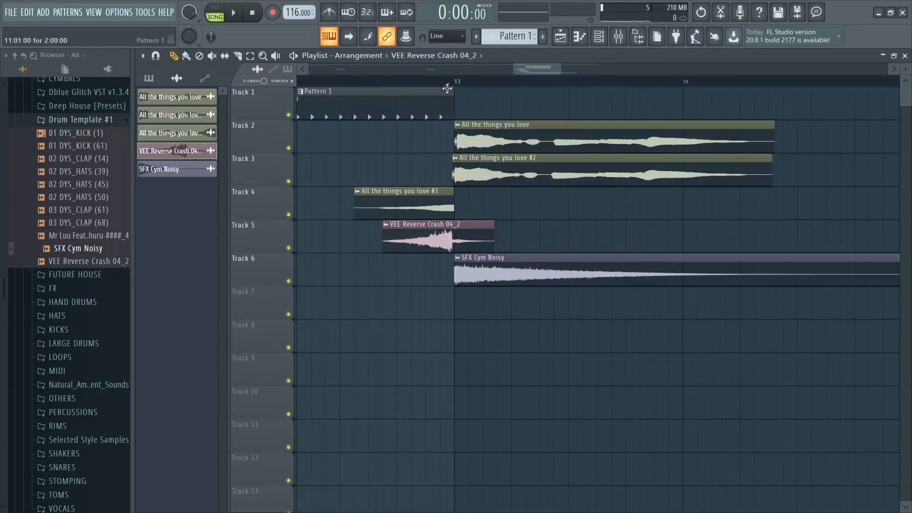
{"action": "scroll", "coordinate": [449, 87], "scroll_direction": "up", "scroll_amount": 4}
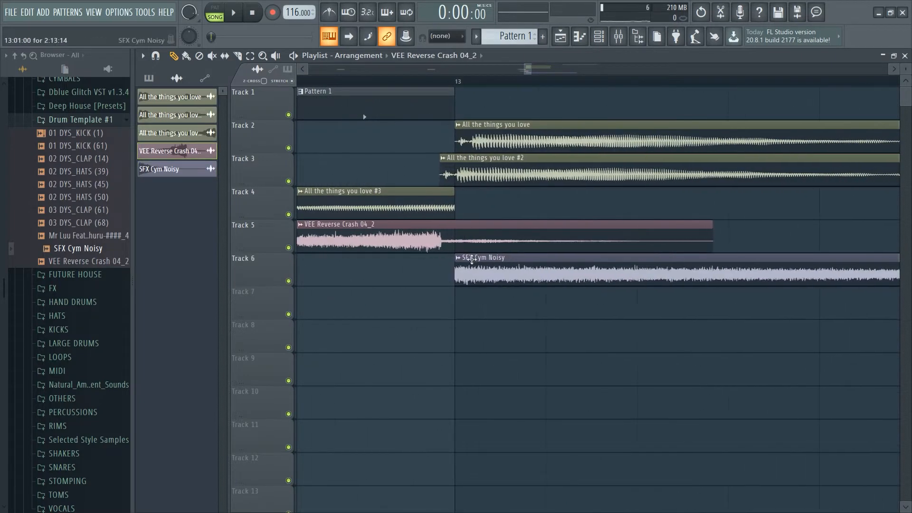
{"action": "left_click_drag", "start_coordinate": [471, 244], "coordinate": [486, 245]}
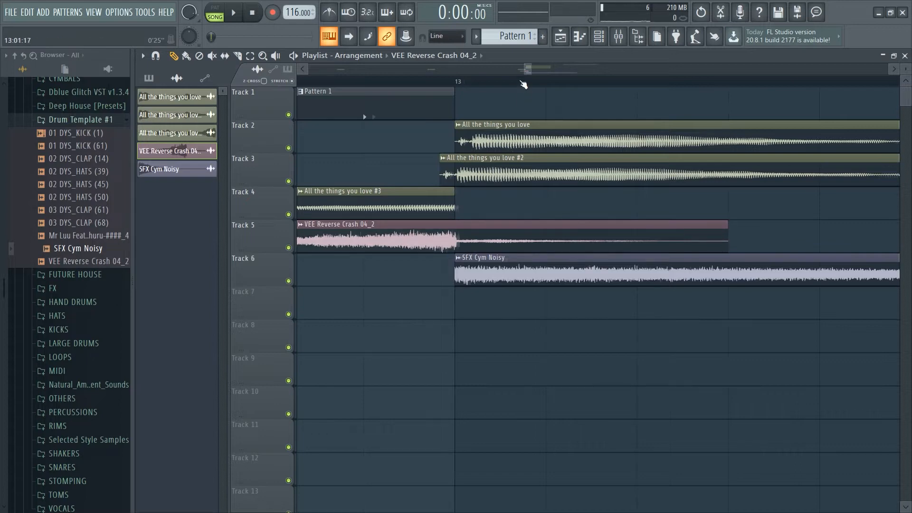
Step: Duplicate the reverse crash and SFX Cym Noisy clips together to bar 9 on Tracks 5 and 6
{"action": "scroll", "coordinate": [523, 85], "scroll_direction": "down", "scroll_amount": 5}
{"action": "mouse_move", "coordinate": [576, 332]}
{"action": "left_mouse_down"}
{"action": "mouse_move", "coordinate": [518, 248]}
{"action": "mouse_move", "coordinate": [427, 256]}
{"action": "mouse_move", "coordinate": [440, 254]}
{"action": "left_mouse_up"}
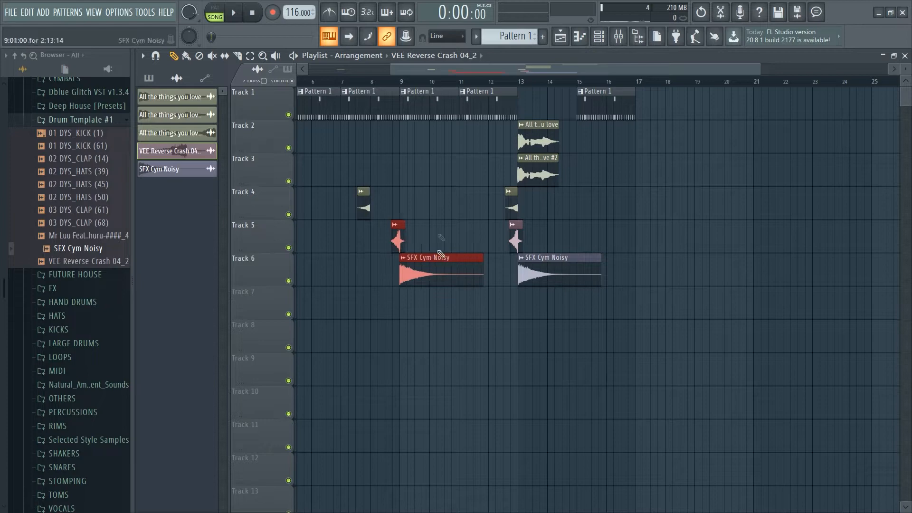
{"action": "left_click", "coordinate": [433, 228], "text": "ctrl"}
Step: Set the VEE Reverse Crash channel volume to 40% and check the SFX Cym Noisy channel volume
{"action": "double_click", "coordinate": [397, 240]}
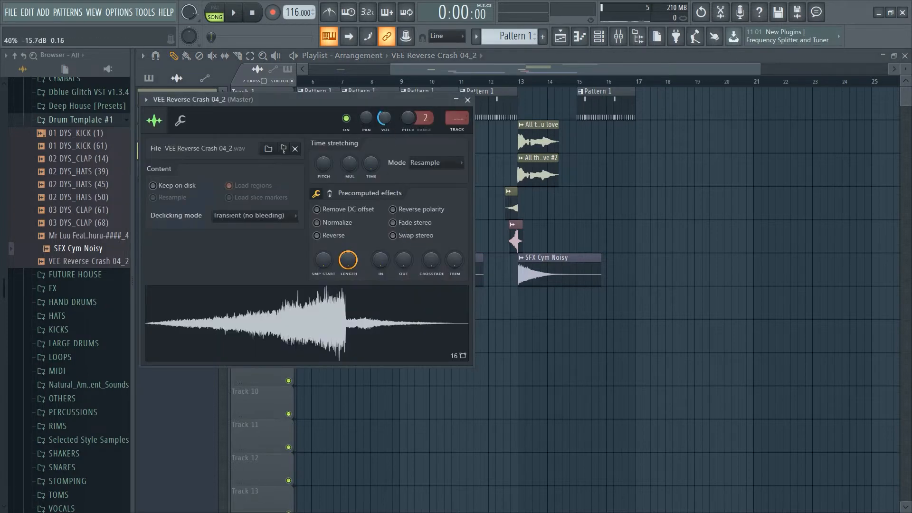
{"action": "key", "text": "Escape"}
{"action": "double_click", "coordinate": [450, 270]}
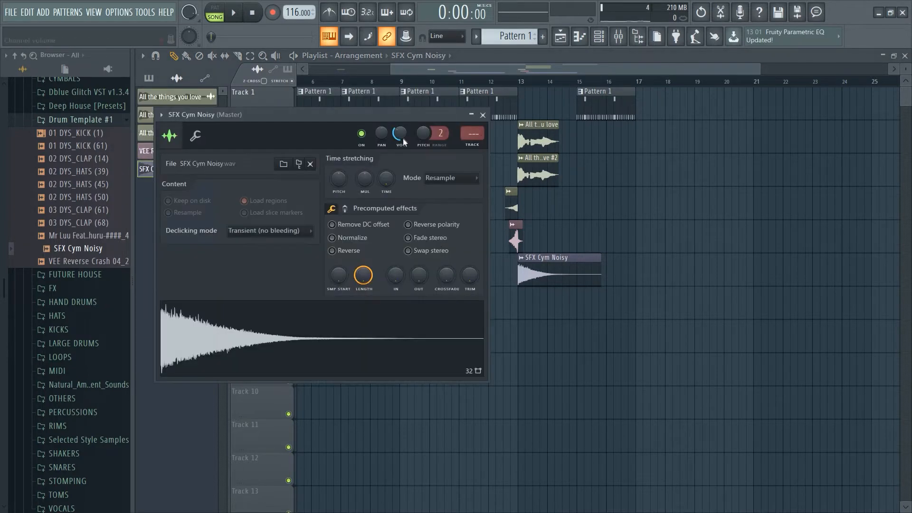
{"action": "left_click", "coordinate": [483, 115]}
Step: Play the arrangement from around bar 8 and pan the VEE Reverse Crash channel 60% left
{"action": "left_click", "coordinate": [372, 83]}
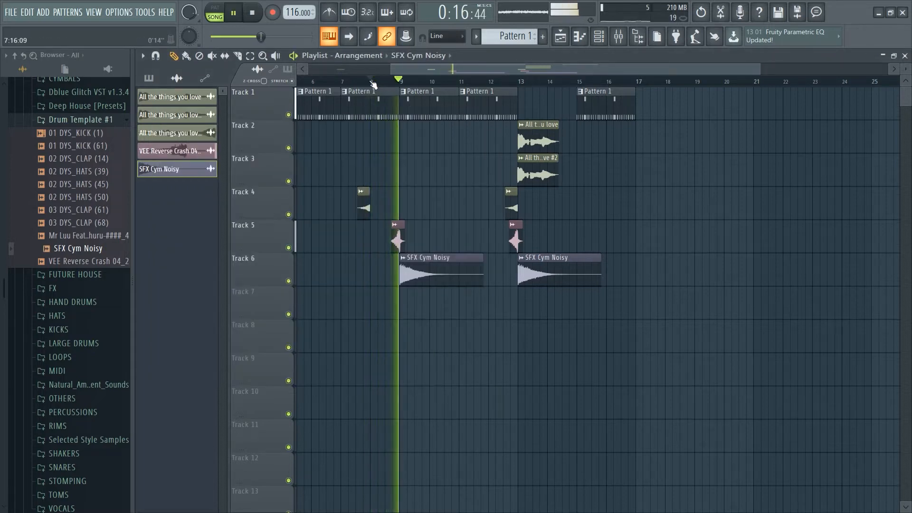
{"action": "double_click", "coordinate": [365, 200]}
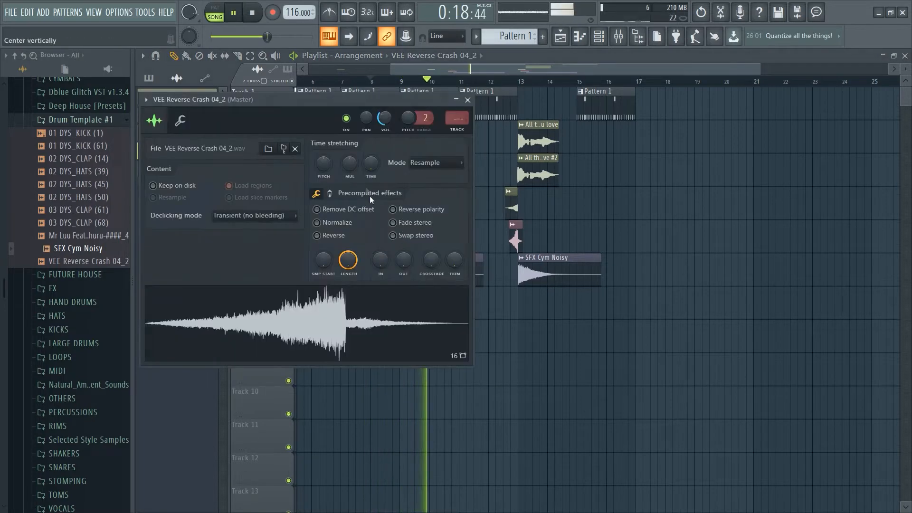
{"action": "left_click_drag", "start_coordinate": [366, 118], "coordinate": [366, 135]}
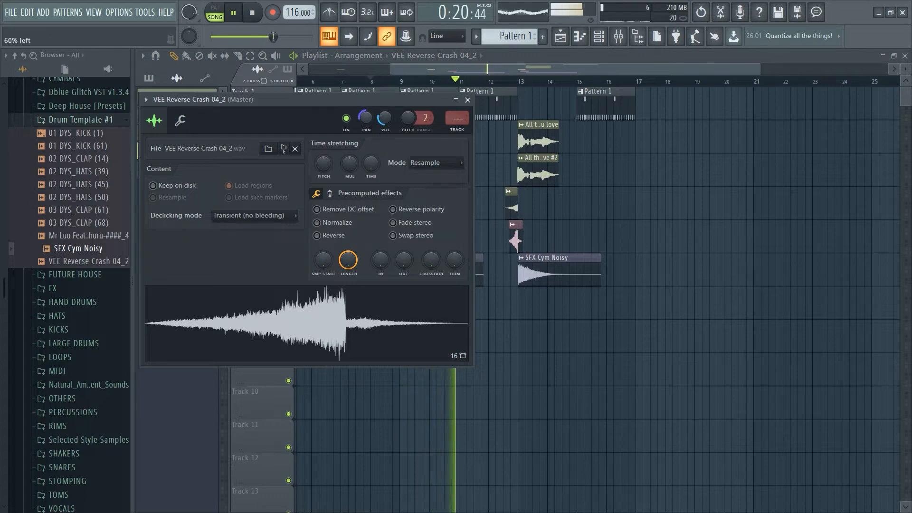
{"action": "left_click", "coordinate": [467, 100]}
Step: Pan the SFX Cym Noisy channel to the right and route it to mixer track 4
{"action": "double_click", "coordinate": [446, 263]}
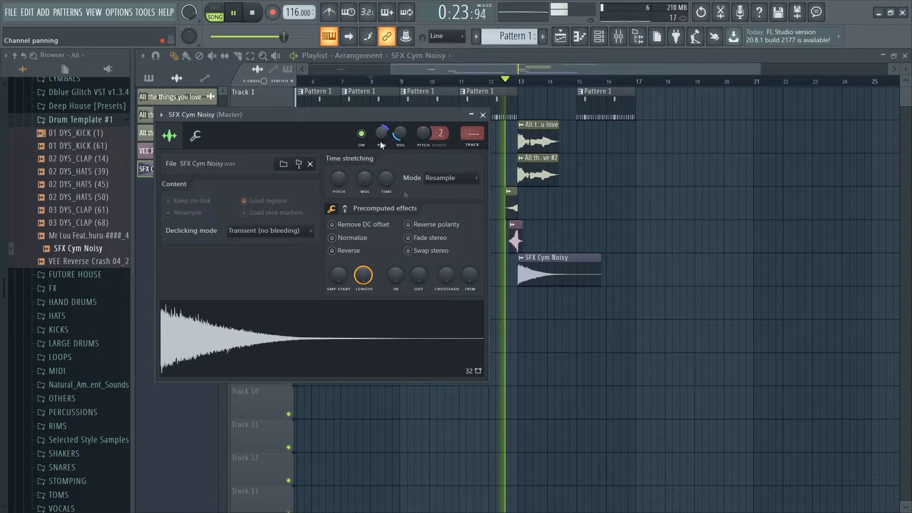
{"action": "left_click", "coordinate": [429, 250]}
{"action": "left_click", "coordinate": [431, 225]}
{"action": "right_click", "coordinate": [513, 260]}
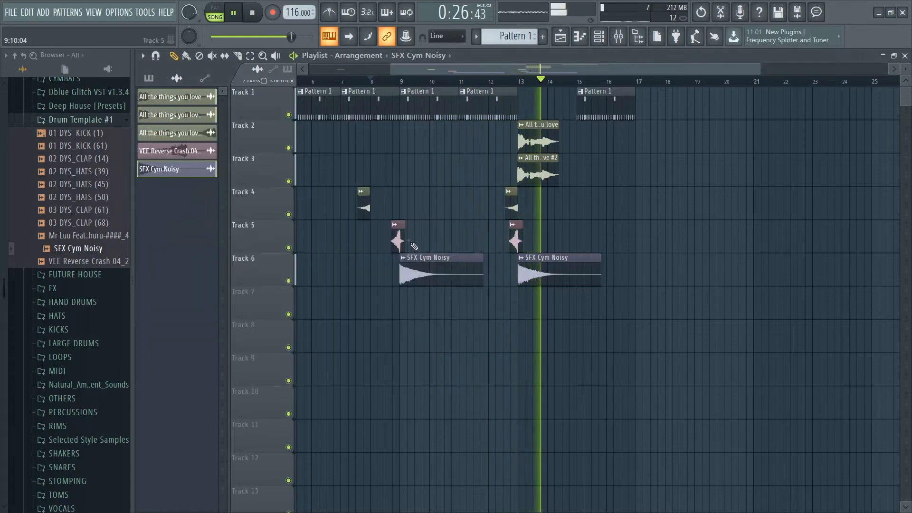
{"action": "double_click", "coordinate": [540, 260]}
{"action": "key", "text": "ctrl+l"}
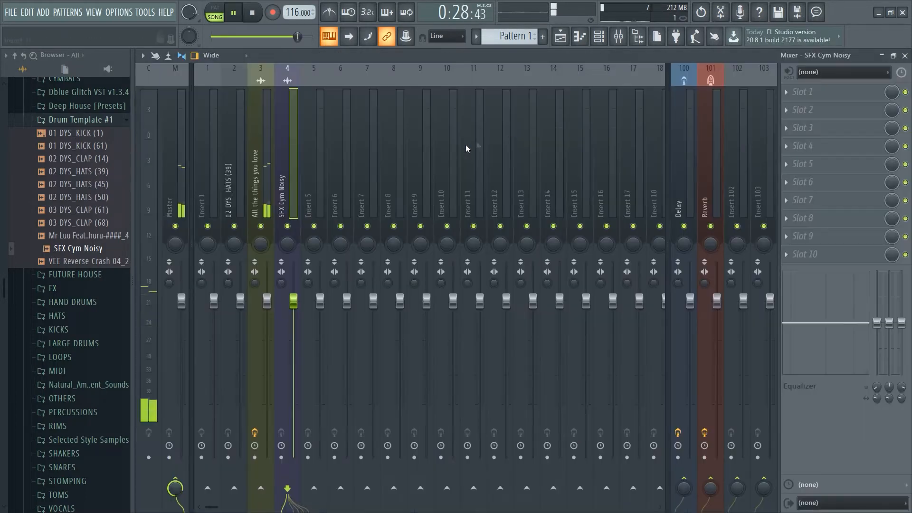
Step: Route the VEE Reverse Crash channel to mixer track 4 and lower that track's fader
{"action": "left_click", "coordinate": [598, 42]}
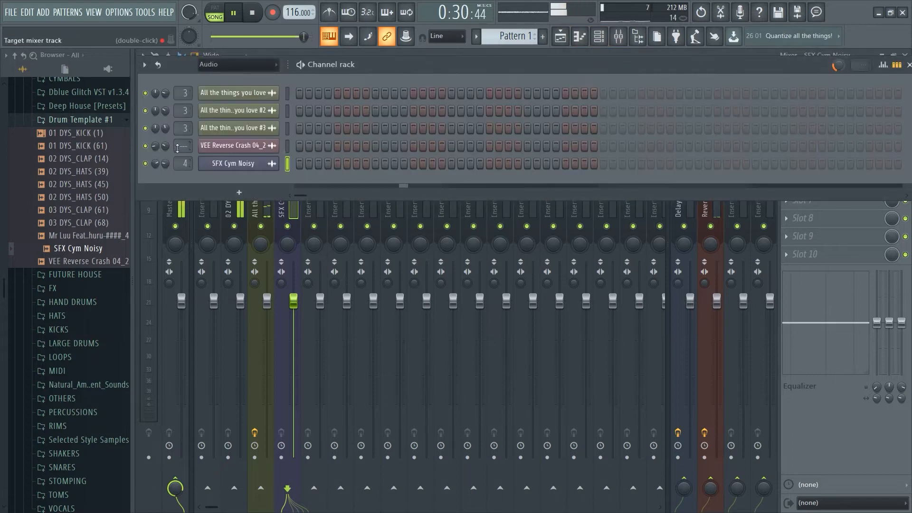
{"action": "left_click_drag", "start_coordinate": [177, 147], "coordinate": [177, 138]}
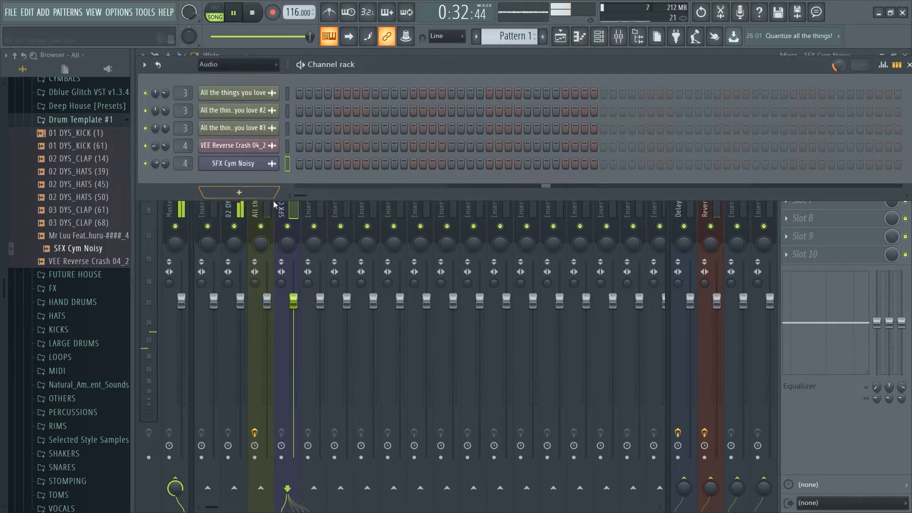
{"action": "left_click", "coordinate": [292, 215]}
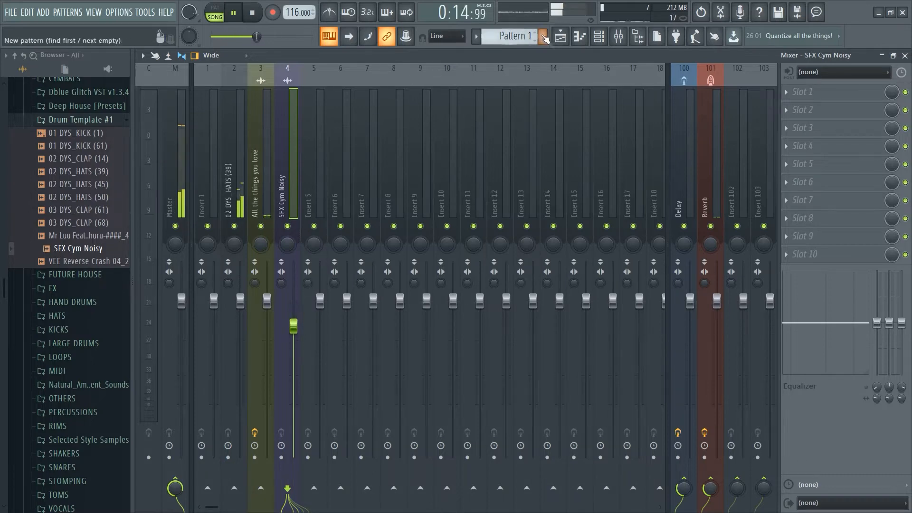
Step: Check the channel settings of the VEE Reverse Crash clip near bar 9 on Track 5, and stop playback
{"action": "left_click", "coordinate": [561, 36]}
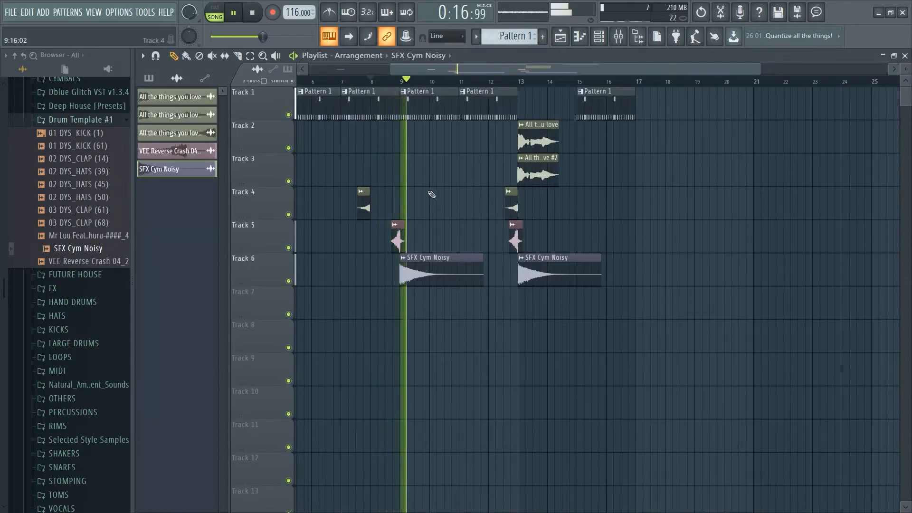
{"action": "left_click", "coordinate": [401, 238]}
{"action": "double_click", "coordinate": [401, 238]}
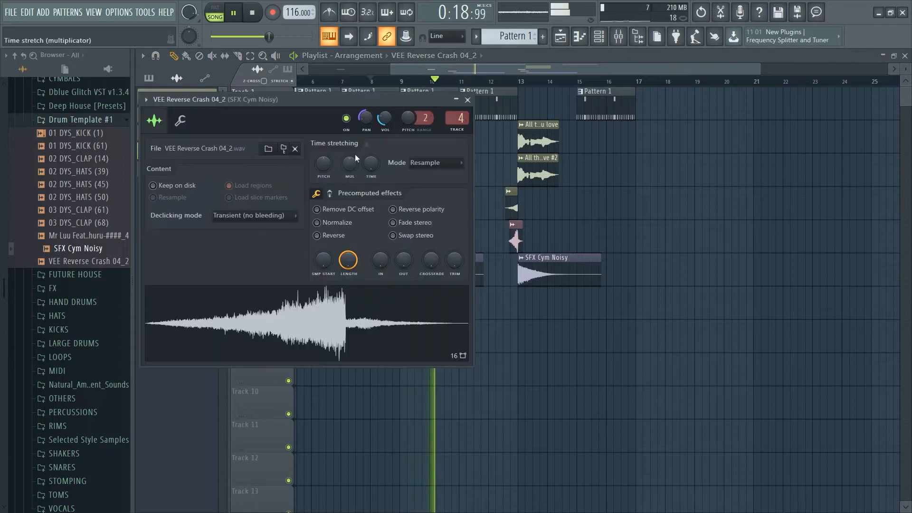
{"action": "key", "text": "space"}
{"action": "left_click", "coordinate": [468, 100]}
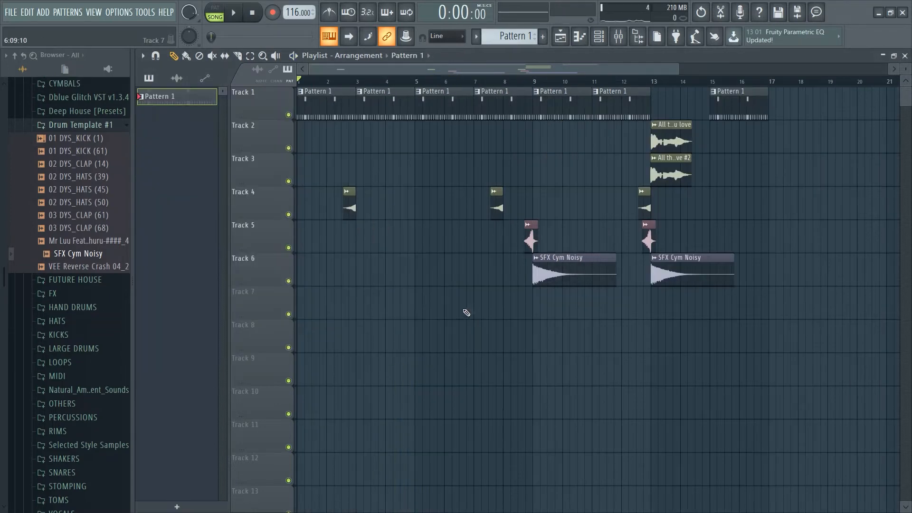
Step: Create Pattern 2 with its default name and lay it on Track 7 as four consecutive four-bar clips starting at bar 1
{"action": "left_click", "coordinate": [543, 36]}
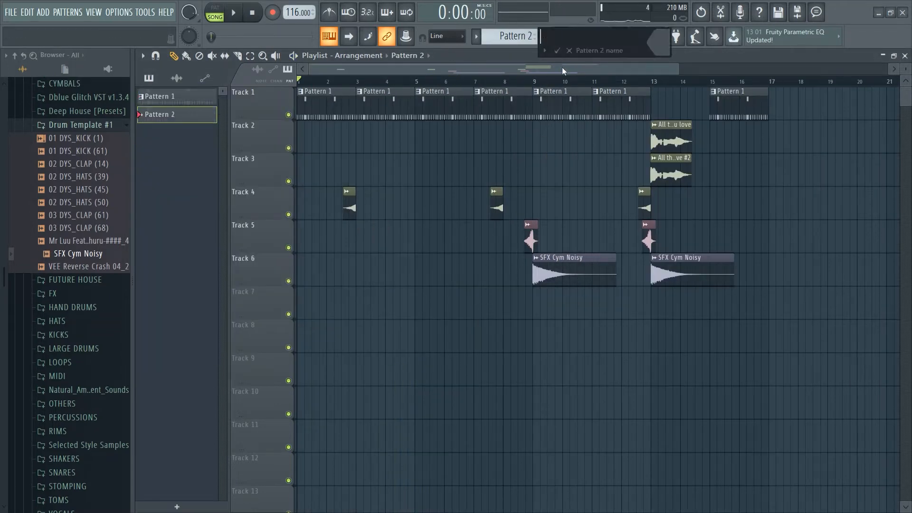
{"action": "left_click", "coordinate": [564, 51]}
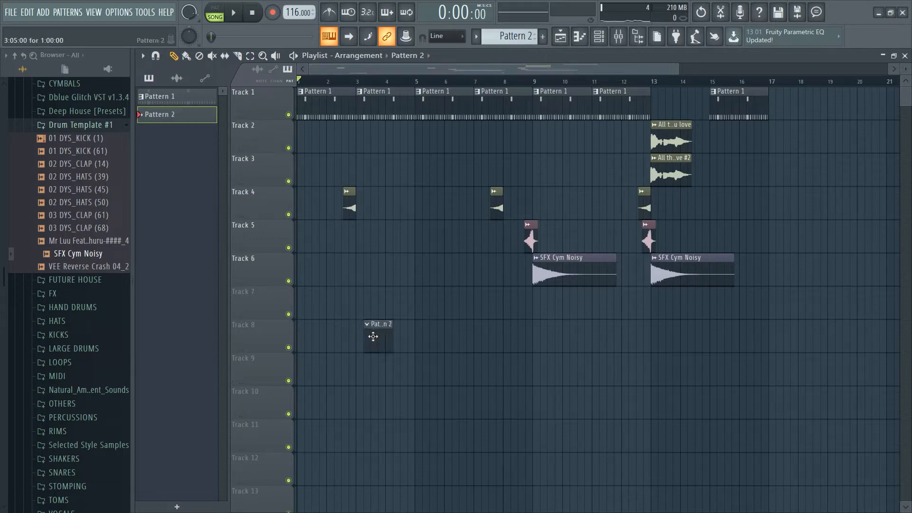
{"action": "left_click", "coordinate": [319, 295]}
{"action": "left_click_drag", "start_coordinate": [325, 296], "coordinate": [363, 301]}
{"action": "key", "text": "ctrl+b"}
{"action": "key", "text": "ctrl+b"}
{"action": "key", "text": "ctrl+b"}
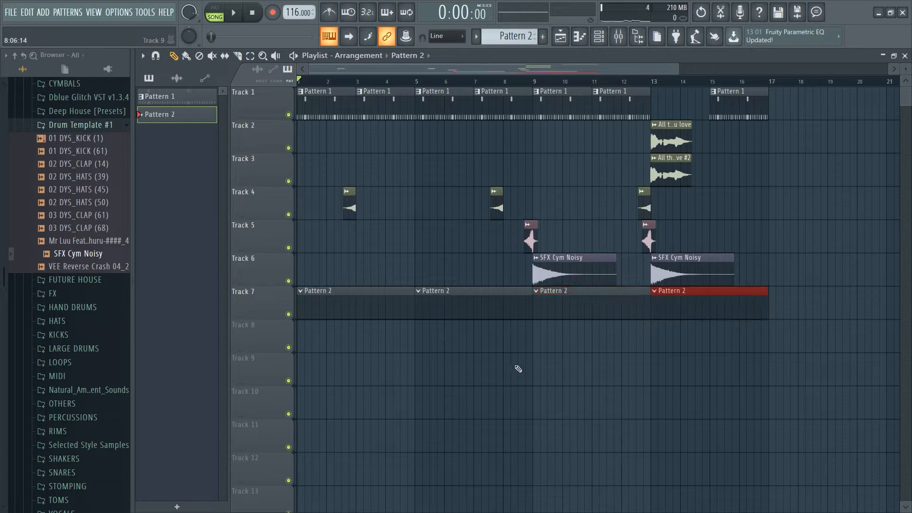
Step: Add a GMS synth channel for Pattern 2 and place its window over the channel rack
{"action": "left_click", "coordinate": [601, 38]}
{"action": "left_click", "coordinate": [274, 298]}
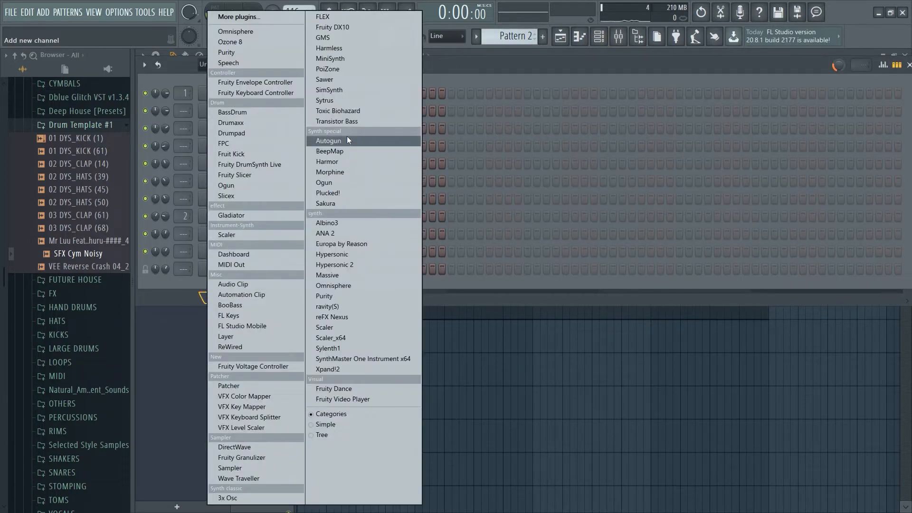
{"action": "left_click", "coordinate": [337, 41]}
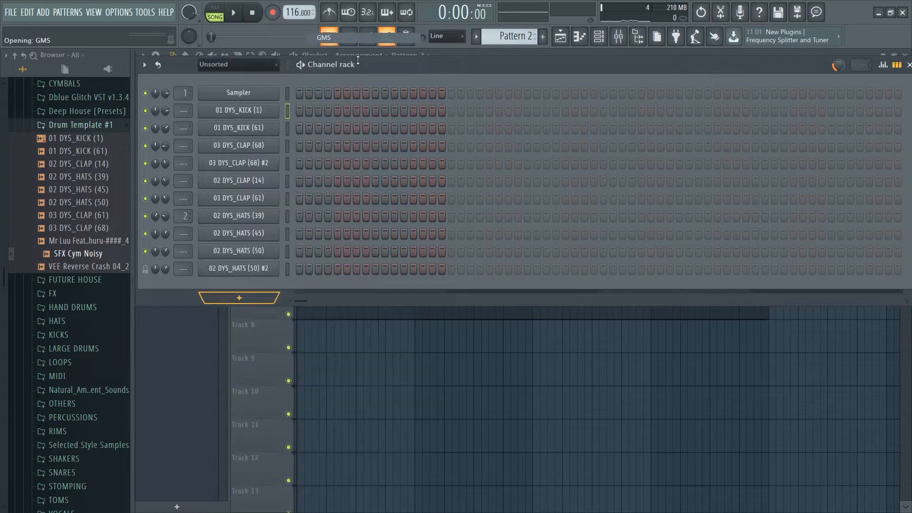
{"action": "left_click_drag", "start_coordinate": [404, 182], "coordinate": [392, 138]}
Step: Audition GMS presets in the Pads & Textures bank, load Blue Velvet TE and adjust its filter cutoff
{"action": "left_click", "coordinate": [322, 251]}
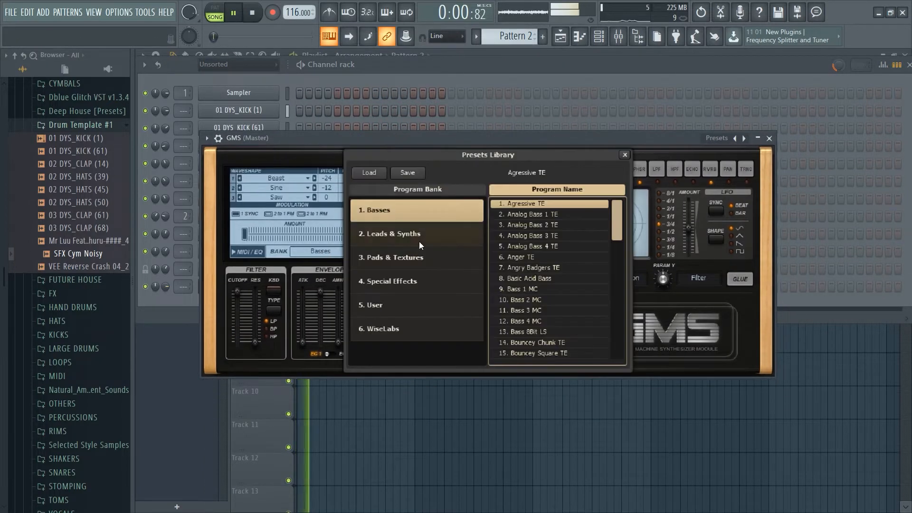
{"action": "left_click", "coordinate": [421, 258]}
{"action": "left_click", "coordinate": [521, 280]}
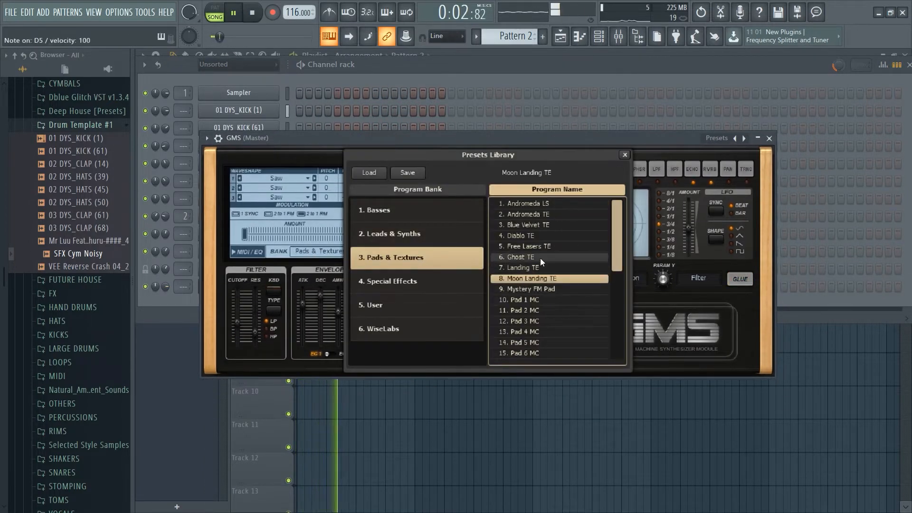
{"action": "left_click", "coordinate": [540, 258]}
{"action": "left_click", "coordinate": [540, 223]}
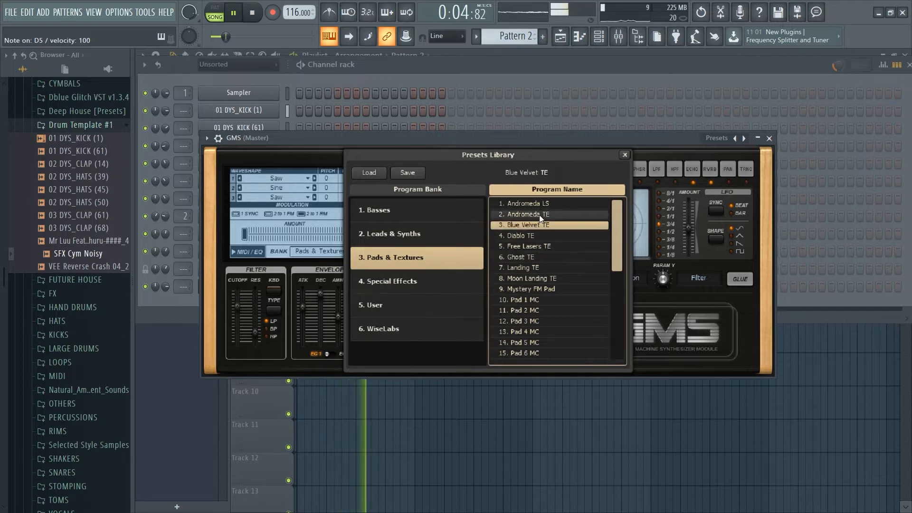
{"action": "left_click", "coordinate": [233, 307]}
{"action": "left_click_drag", "start_coordinate": [231, 312], "coordinate": [240, 313]}
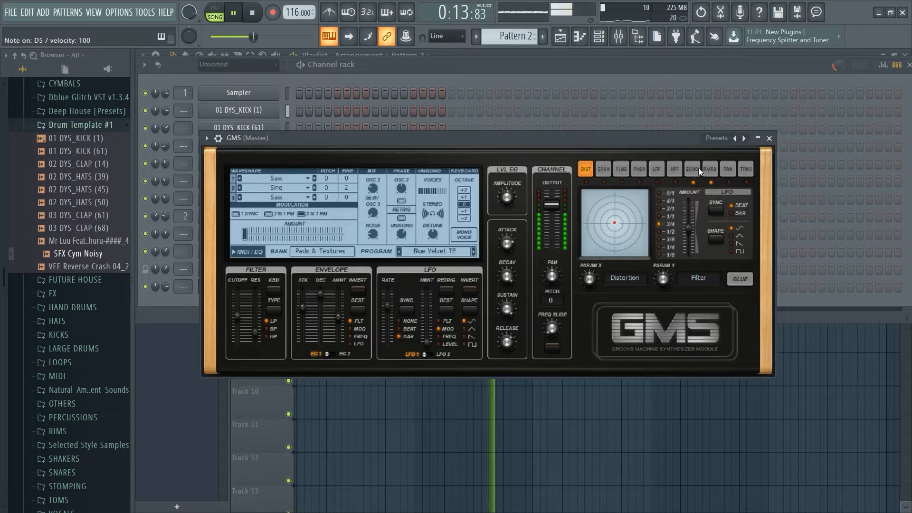
{"action": "left_click", "coordinate": [769, 139]}
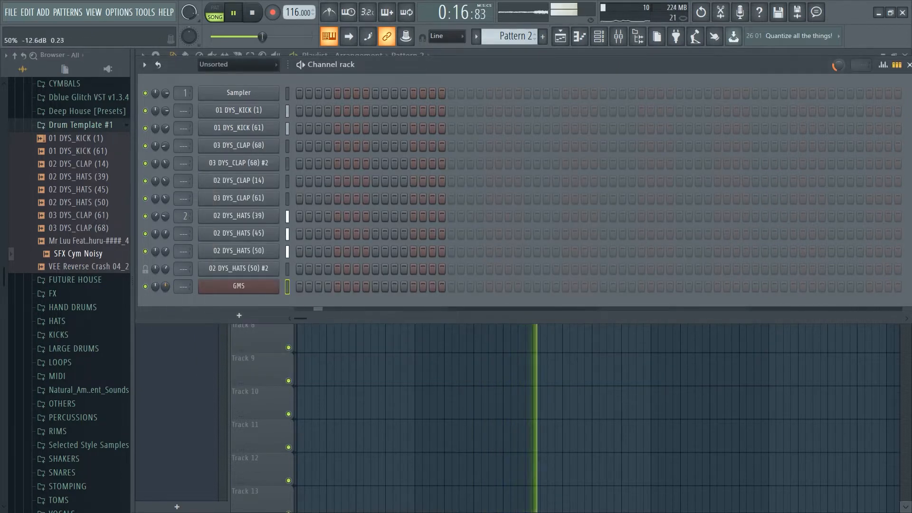
Step: Stamp a minor chord rooted on A3 at the start of bar 1 in the GMS piano roll
{"action": "right_click", "coordinate": [274, 291]}
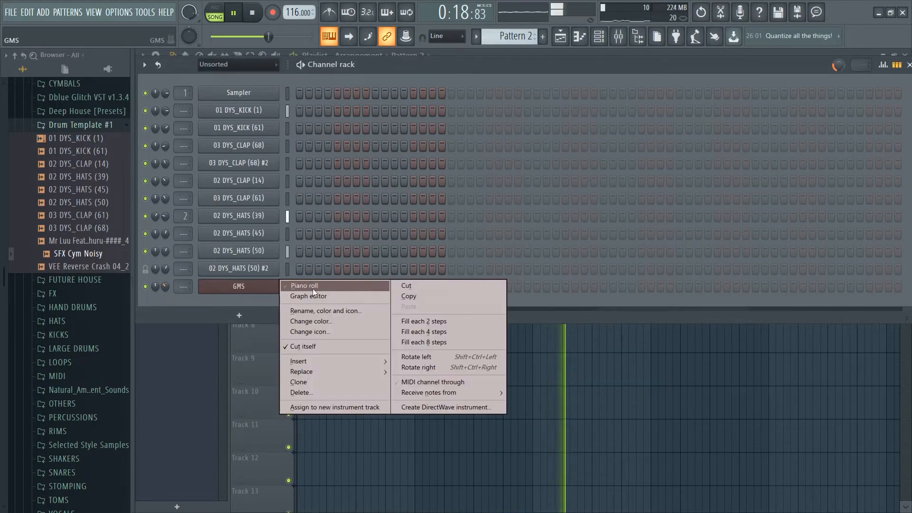
{"action": "left_click", "coordinate": [313, 289]}
{"action": "left_click", "coordinate": [169, 56]}
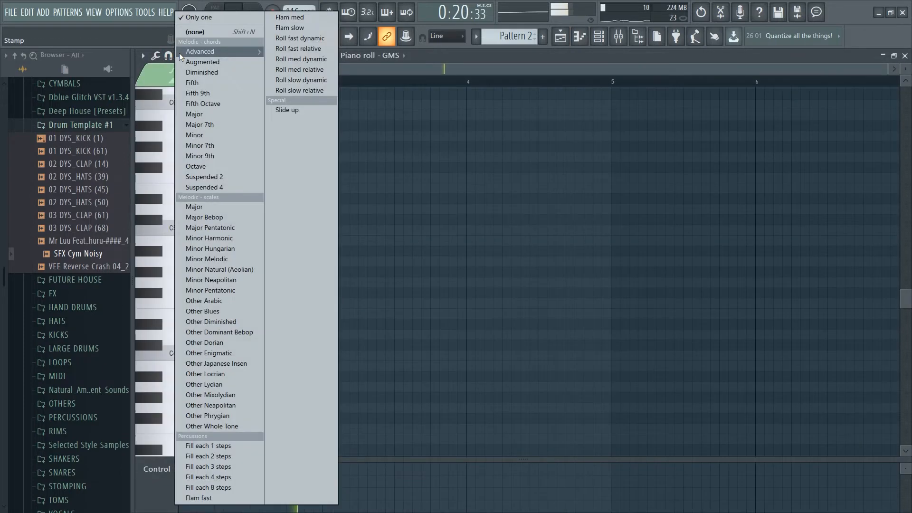
{"action": "left_click", "coordinate": [196, 135]}
{"action": "left_click_drag", "start_coordinate": [215, 271], "coordinate": [205, 393]}
{"action": "key", "text": "space"}
{"action": "scroll", "coordinate": [209, 375], "scroll_direction": "down", "scroll_amount": 3}
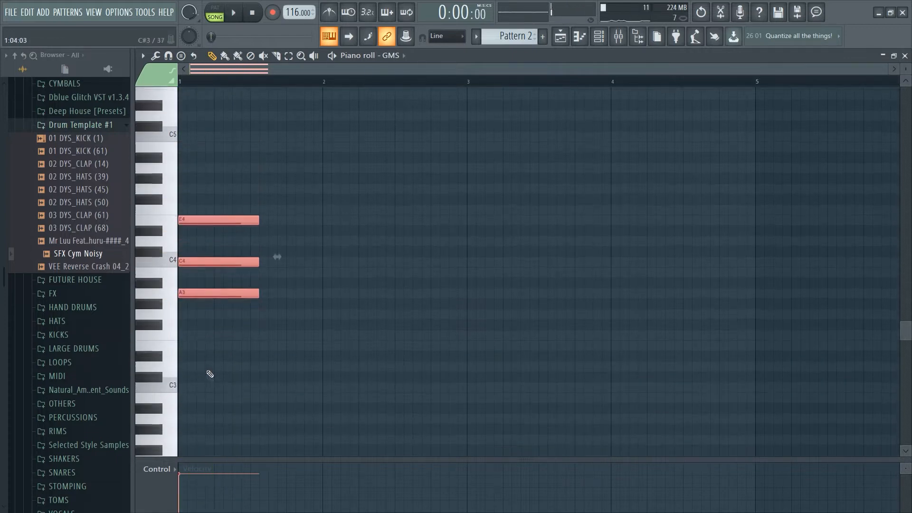
Step: Stretch the three chord notes to the end of bar 4 and play them with the arrangement
{"action": "key", "text": "space"}
{"action": "left_click_drag", "start_coordinate": [259, 261], "coordinate": [745, 256]}
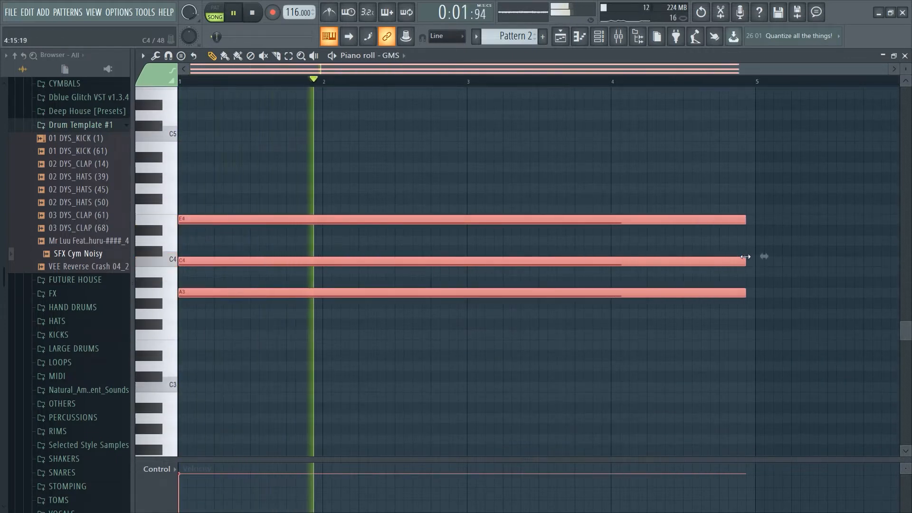
{"action": "key", "text": "space"}
{"action": "key", "text": "space"}
Step: Assign GMS to free mixer track 5 and load Fruity Parametric EQ 2 in its first effect slot
{"action": "key", "text": "F6"}
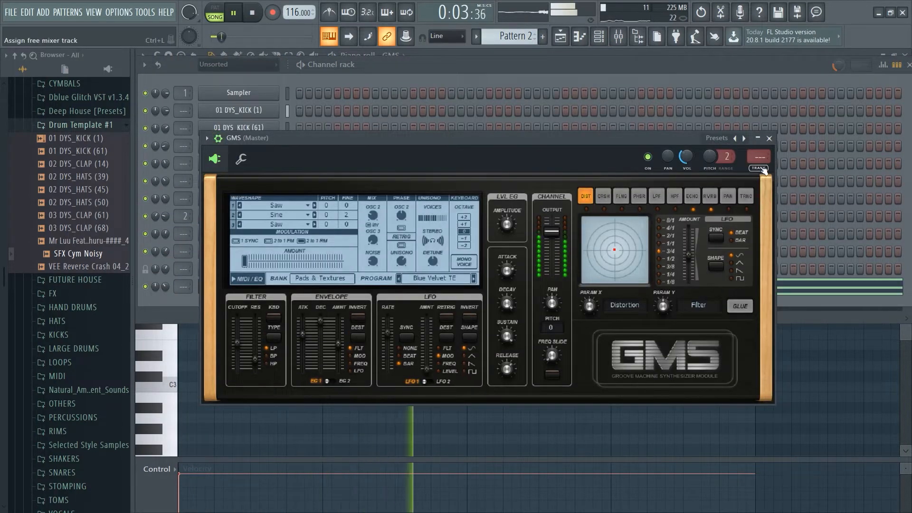
{"action": "left_click", "coordinate": [763, 170]}
{"action": "left_click", "coordinate": [803, 92]}
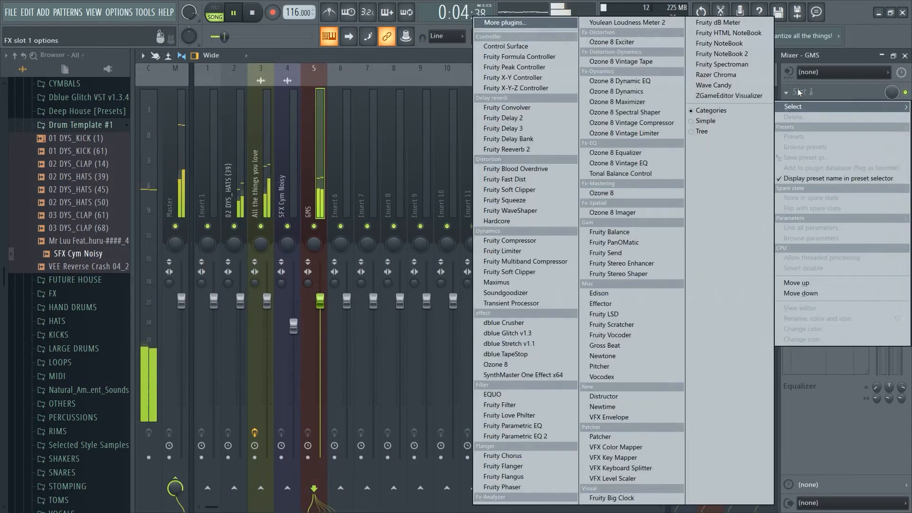
{"action": "left_click", "coordinate": [522, 436]}
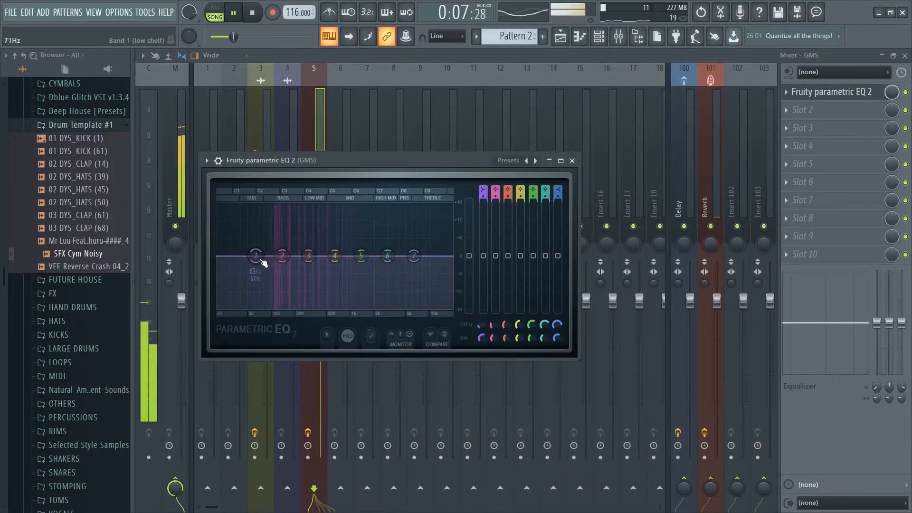
Step: Change EQ band 1 to high pass, raise its frequency to about 193 Hz, and pull the band 7 high shelf far down
{"action": "right_click", "coordinate": [257, 257]}
{"action": "mouse_move", "coordinate": [287, 288]}
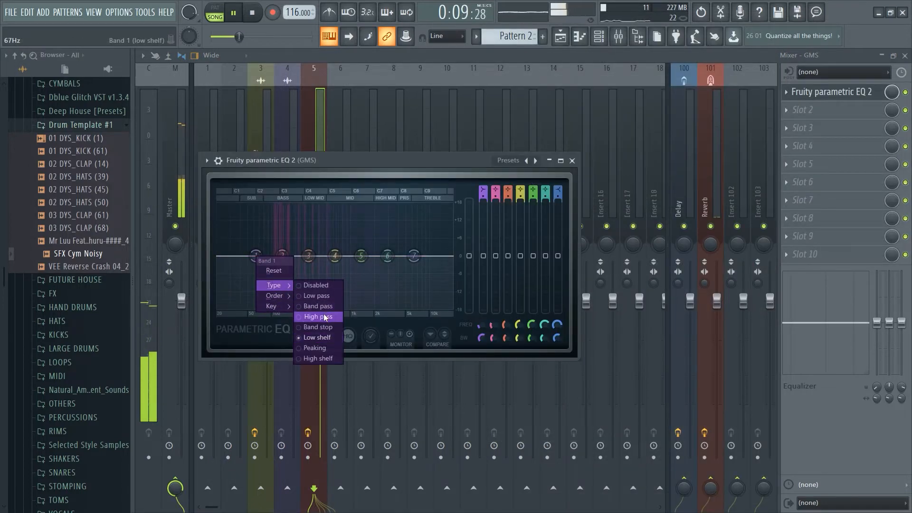
{"action": "left_click", "coordinate": [325, 318]}
{"action": "left_click_drag", "start_coordinate": [257, 256], "coordinate": [294, 256]}
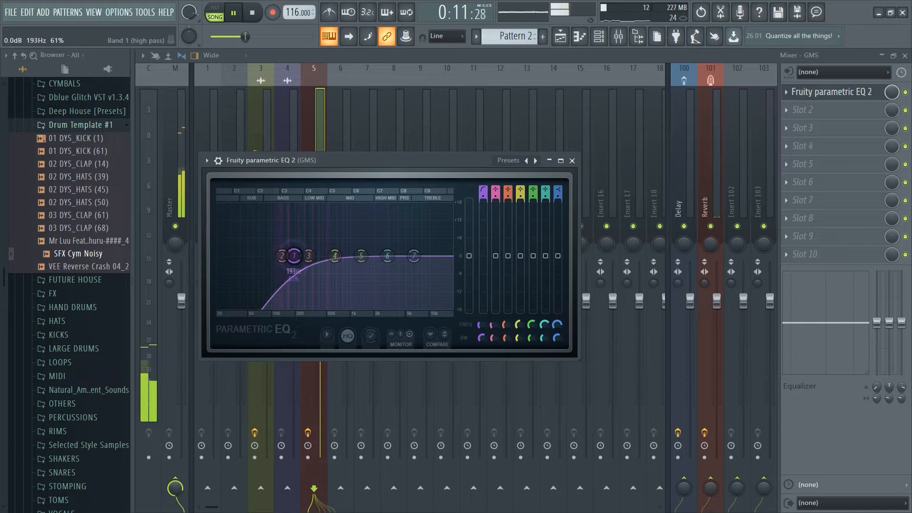
{"action": "left_click_drag", "start_coordinate": [414, 255], "coordinate": [420, 302]}
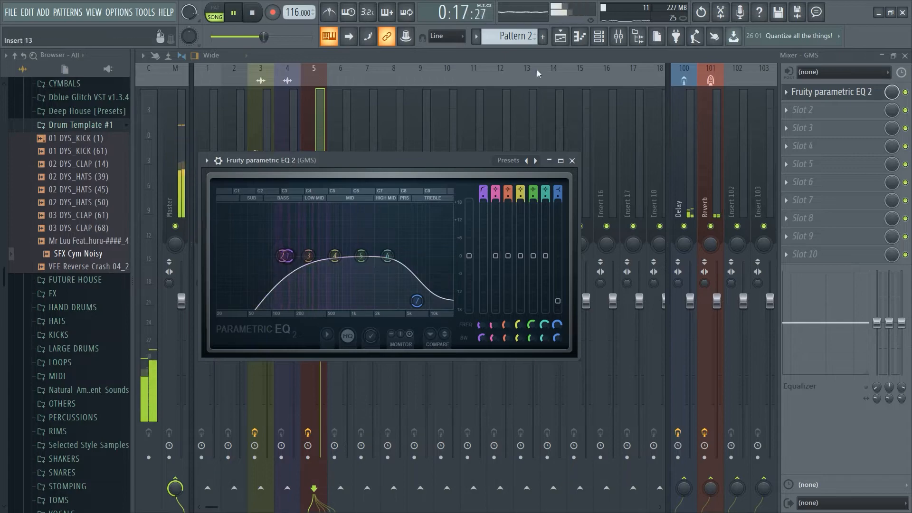
Step: Add a reFX Nexus synth channel below GMS in the channel rack
{"action": "left_click", "coordinate": [604, 38]}
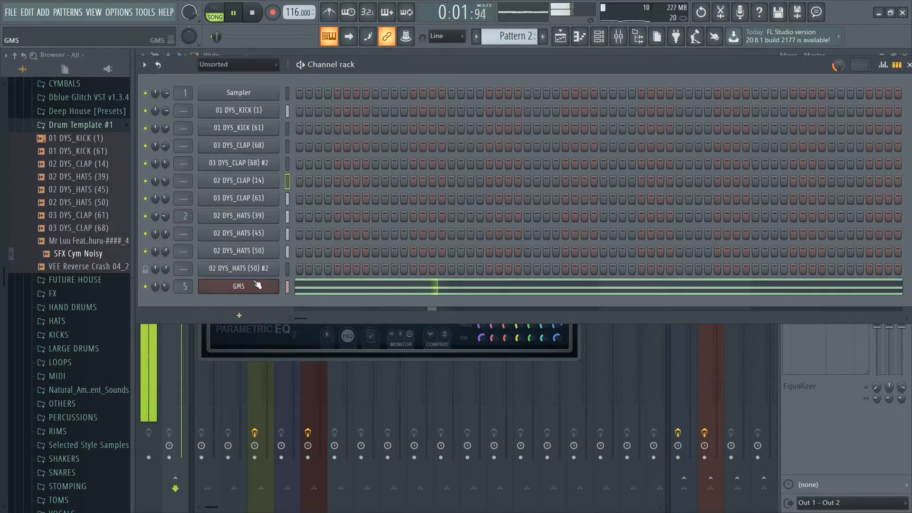
{"action": "left_click", "coordinate": [254, 317]}
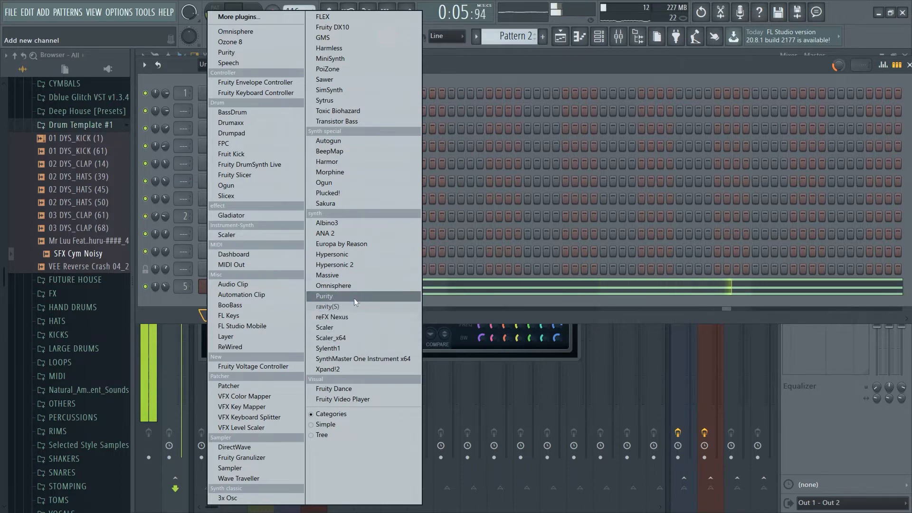
{"action": "left_click", "coordinate": [353, 317]}
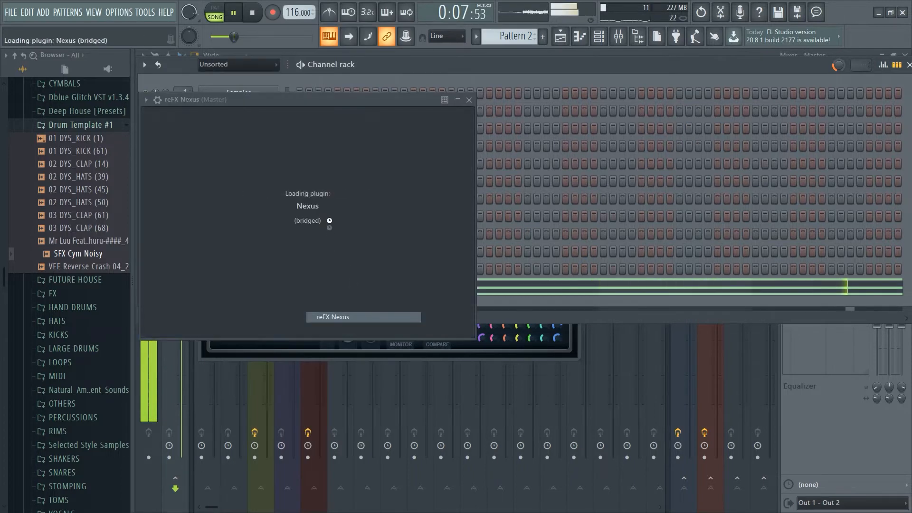
Step: Audition presets in the Nexus Plucked category, load PL UK Pikes 2 and close the plugin window
{"action": "left_click", "coordinate": [295, 202]}
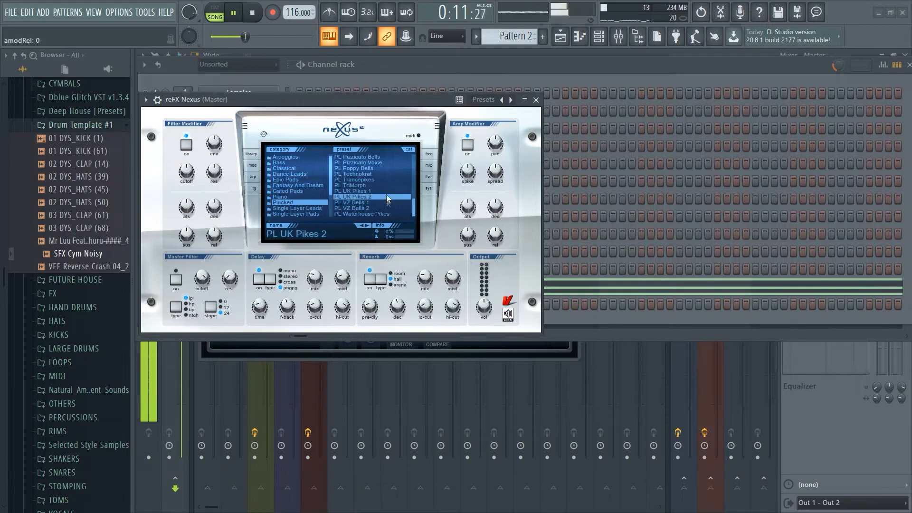
{"action": "left_click", "coordinate": [387, 168]}
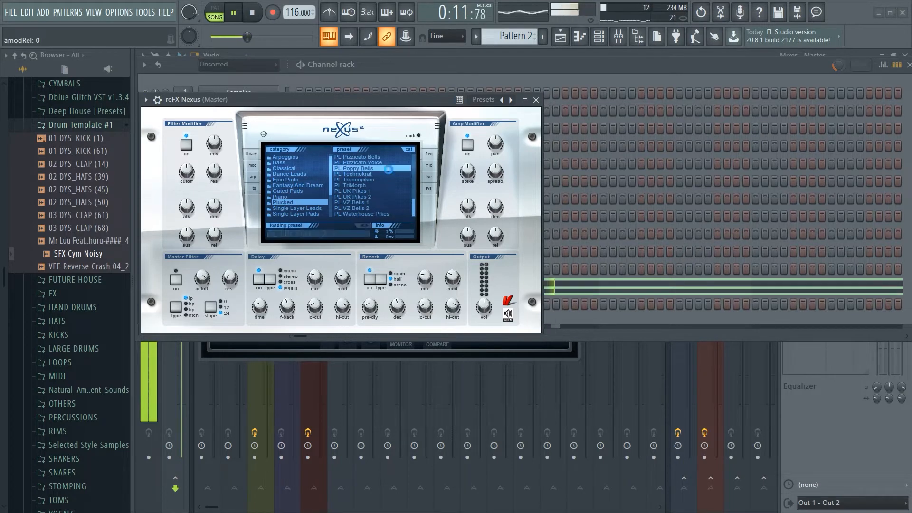
{"action": "left_click", "coordinate": [381, 210]}
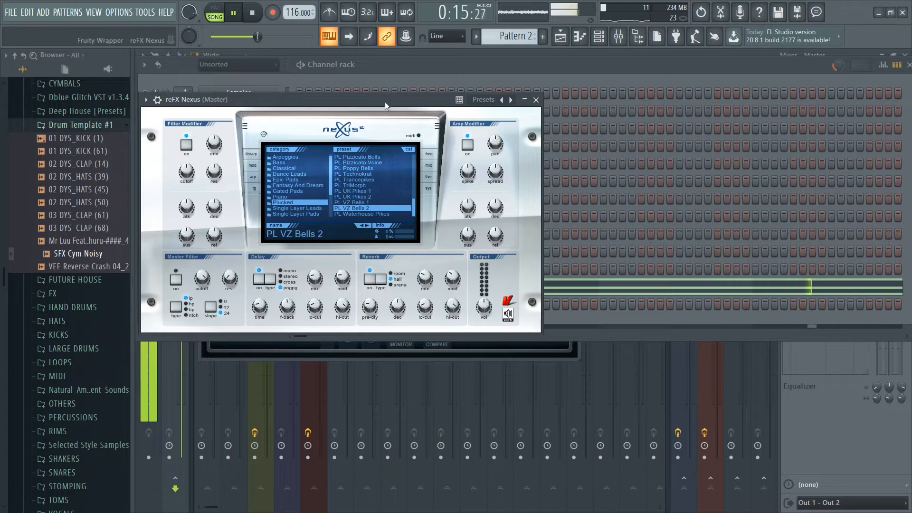
{"action": "left_click", "coordinate": [375, 197]}
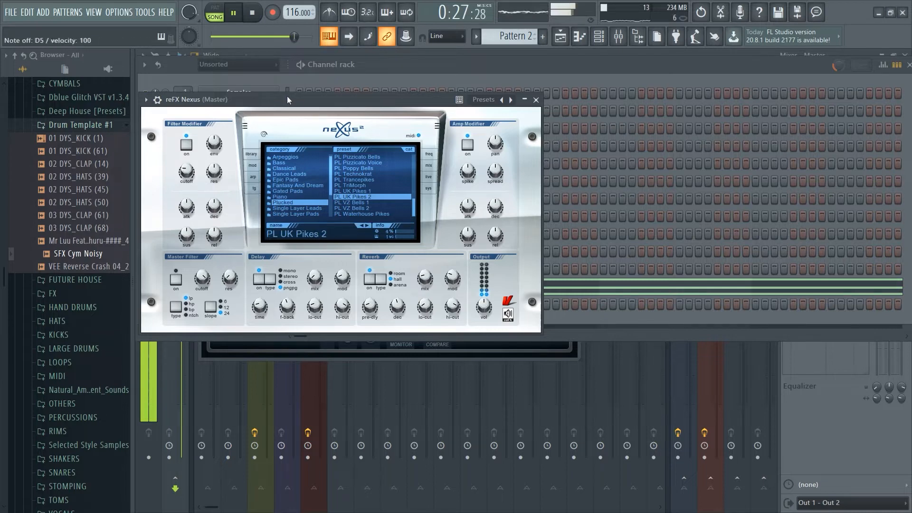
{"action": "left_click", "coordinate": [158, 100]}
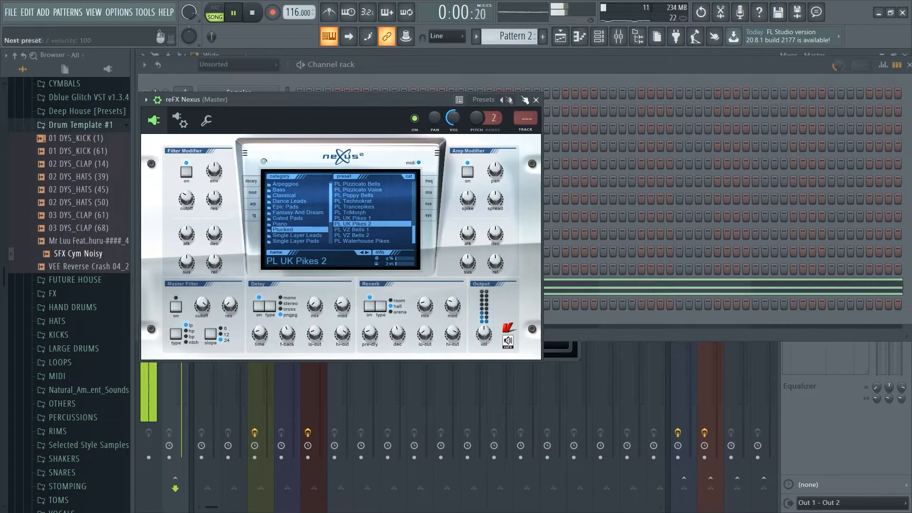
{"action": "left_click", "coordinate": [537, 100]}
Step: Stamp a minor chord of A3, C4 and E4 at step 7 of bar 1 in the reFX Nexus piano roll
{"action": "right_click", "coordinate": [254, 307]}
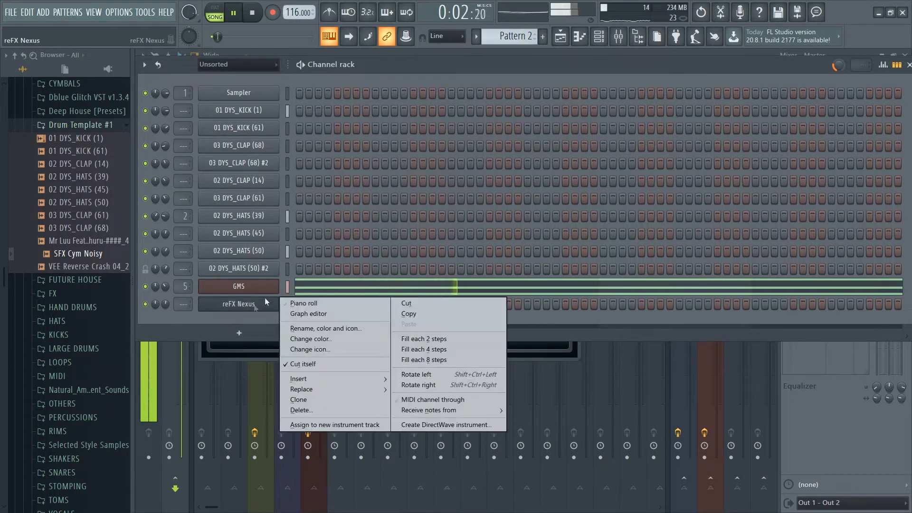
{"action": "left_click", "coordinate": [295, 303]}
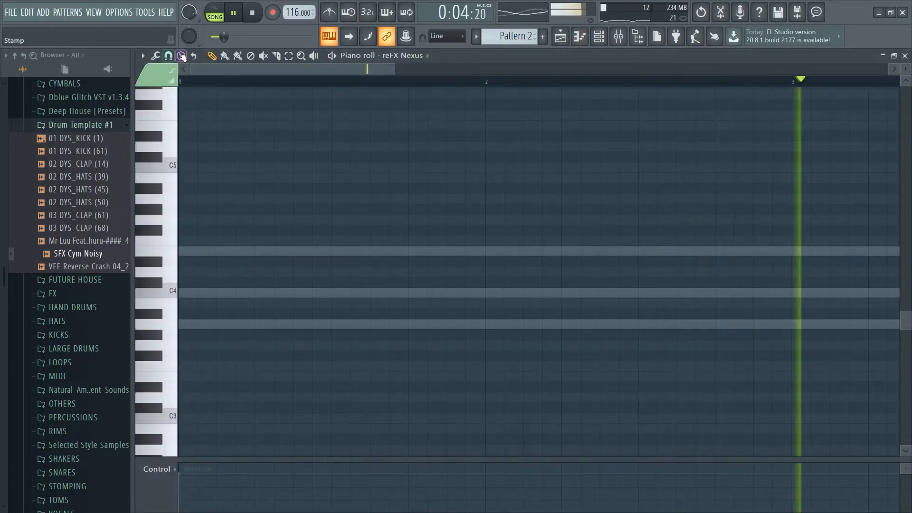
{"action": "left_click", "coordinate": [181, 55]}
{"action": "left_click", "coordinate": [212, 135]}
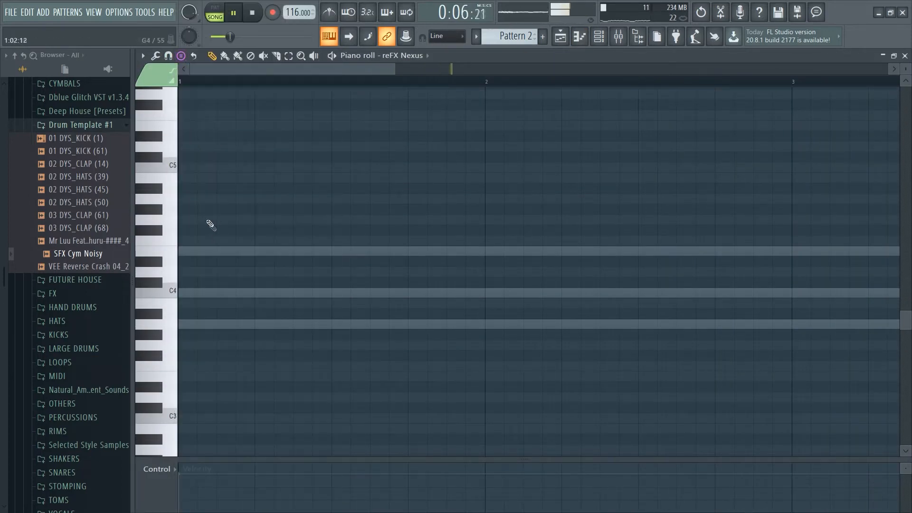
{"action": "left_click_drag", "start_coordinate": [267, 215], "coordinate": [299, 323]}
{"action": "key", "text": "space"}
{"action": "key", "text": "space"}
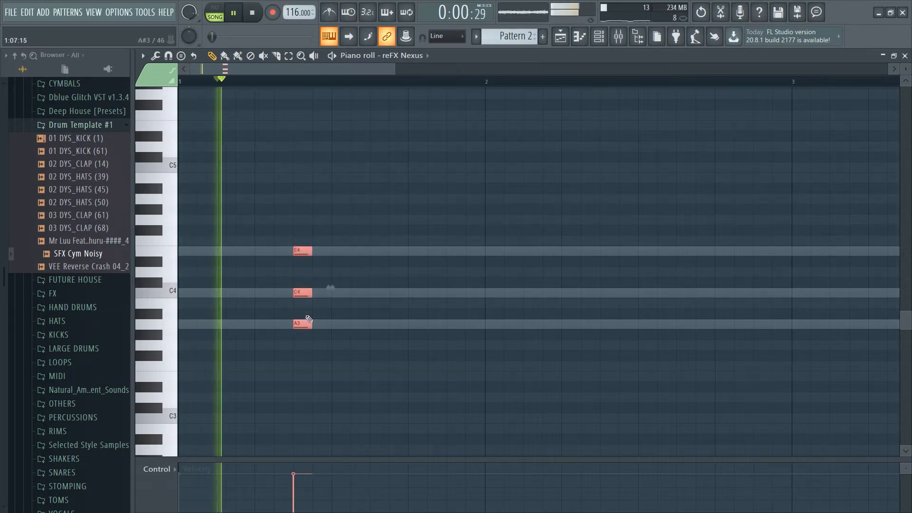
Step: Transpose the Nexus chord up two octaves to A5, C6 and E6 and shift it one step later
{"action": "key", "text": "ctrl+Up"}
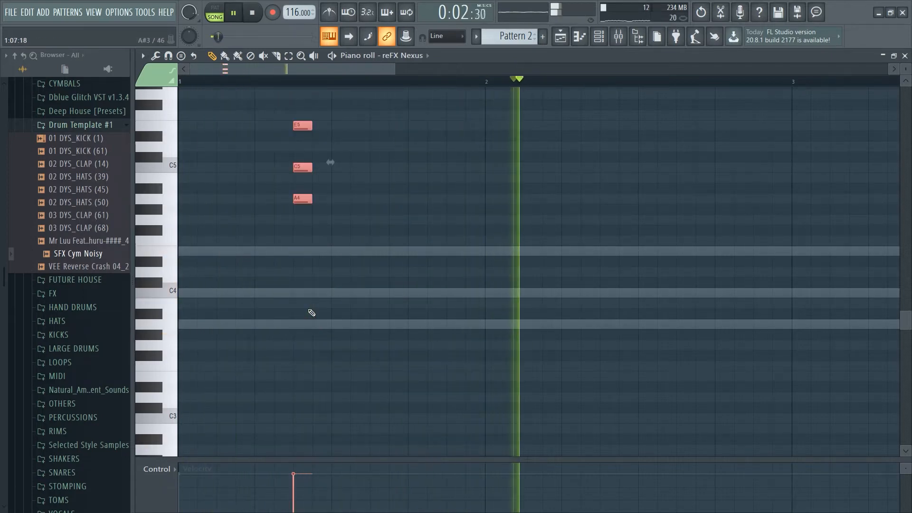
{"action": "key", "text": "ctrl+Up"}
{"action": "scroll", "coordinate": [312, 313], "scroll_direction": "up", "scroll_amount": 3}
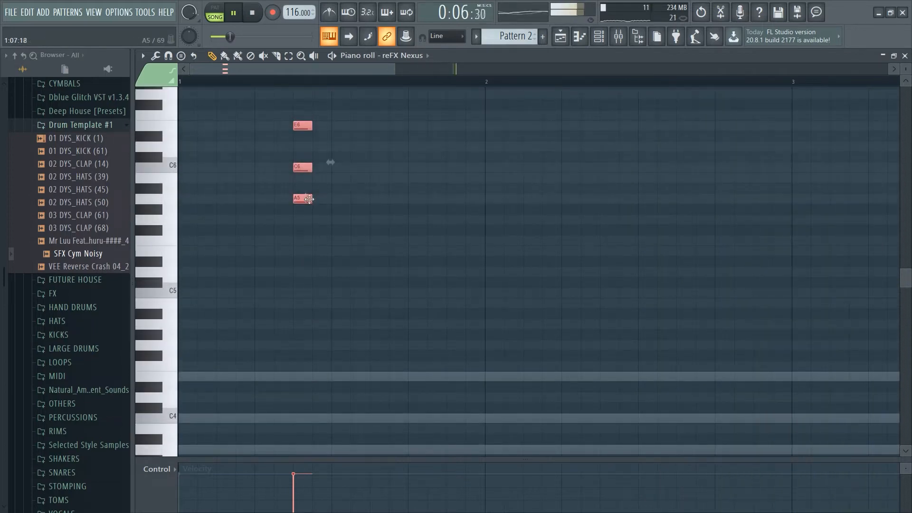
{"action": "left_click_drag", "start_coordinate": [309, 199], "coordinate": [318, 200]}
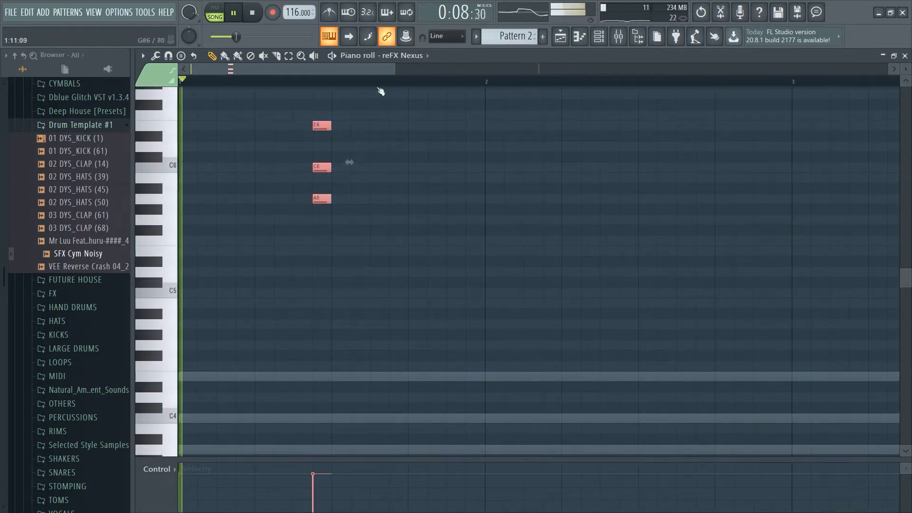
Step: Duplicate the first bar of the Nexus chord into bars 2, 3 and 4, and clear the selection
{"action": "scroll", "coordinate": [378, 143], "scroll_direction": "down", "scroll_amount": 2}
{"action": "scroll", "coordinate": [374, 171], "scroll_direction": "up", "scroll_amount": 5}
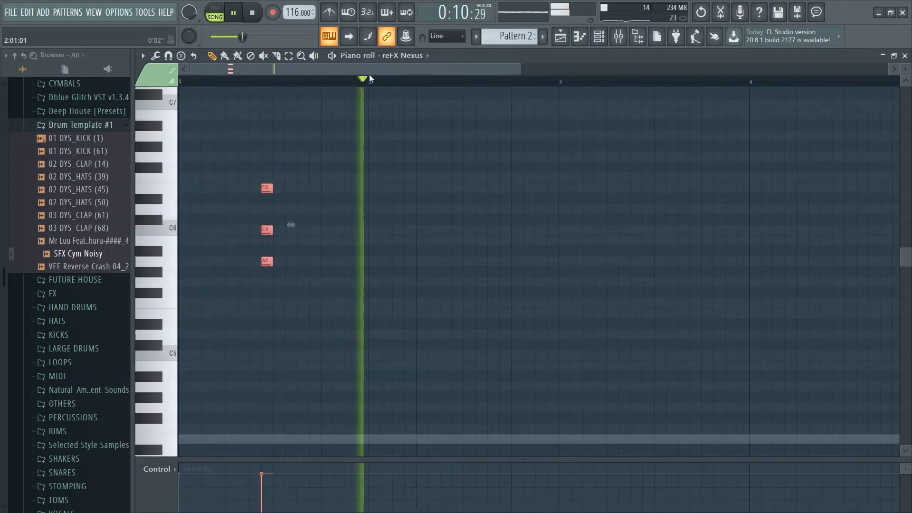
{"action": "scroll", "coordinate": [361, 82], "scroll_direction": "up", "scroll_amount": 5}
{"action": "scroll", "coordinate": [355, 85], "scroll_direction": "down", "scroll_amount": 8}
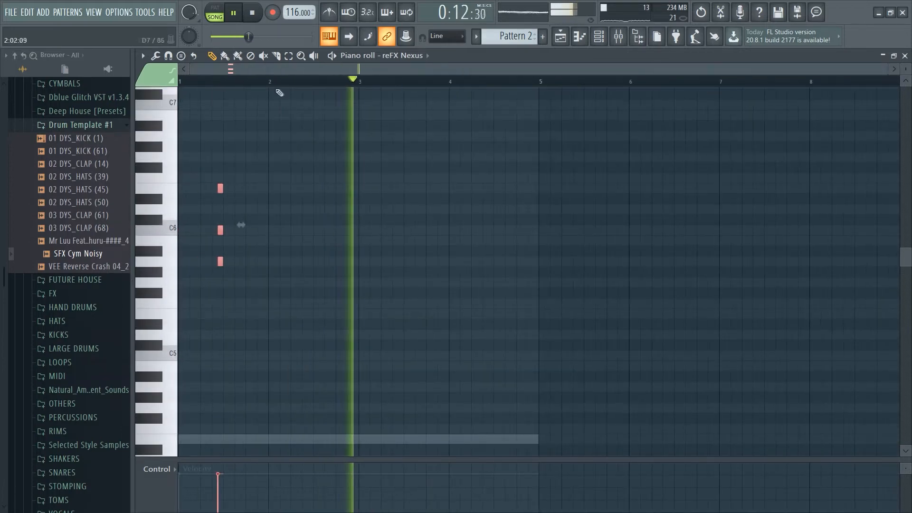
{"action": "left_click_drag", "start_coordinate": [271, 84], "coordinate": [106, 98]}
{"action": "key", "text": "ctrl+b"}
{"action": "key", "text": "ctrl+b"}
{"action": "key", "text": "ctrl+b"}
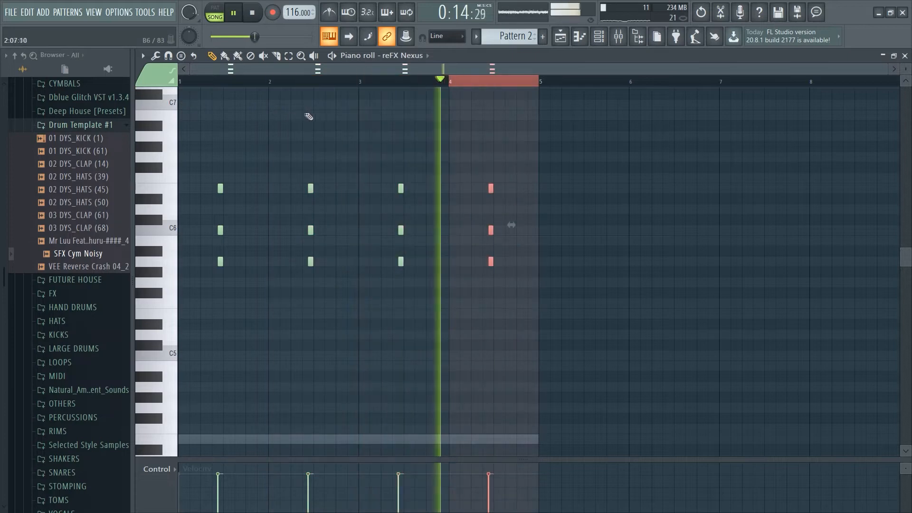
{"action": "key", "text": "ctrl+d"}
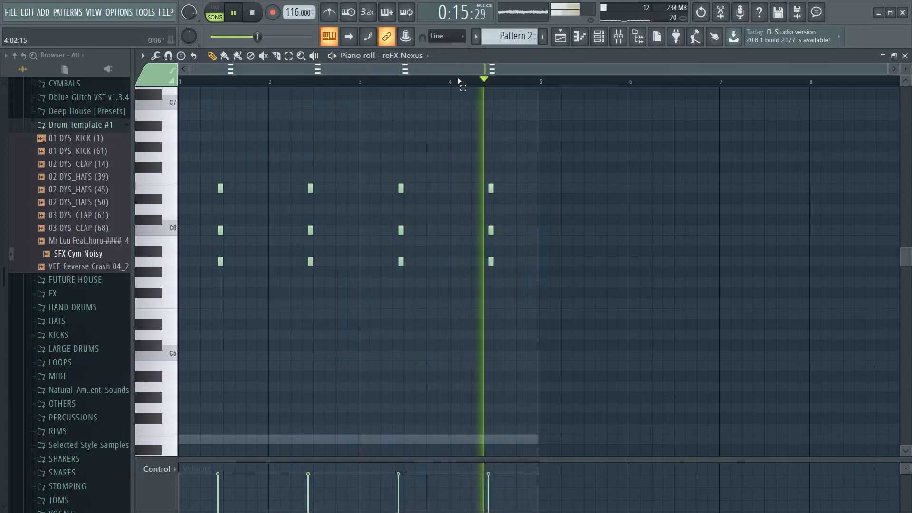
Step: Add a Harmor channel below reFX Nexus, load its Ploc 2 preset and close the plugin window
{"action": "left_click", "coordinate": [607, 43]}
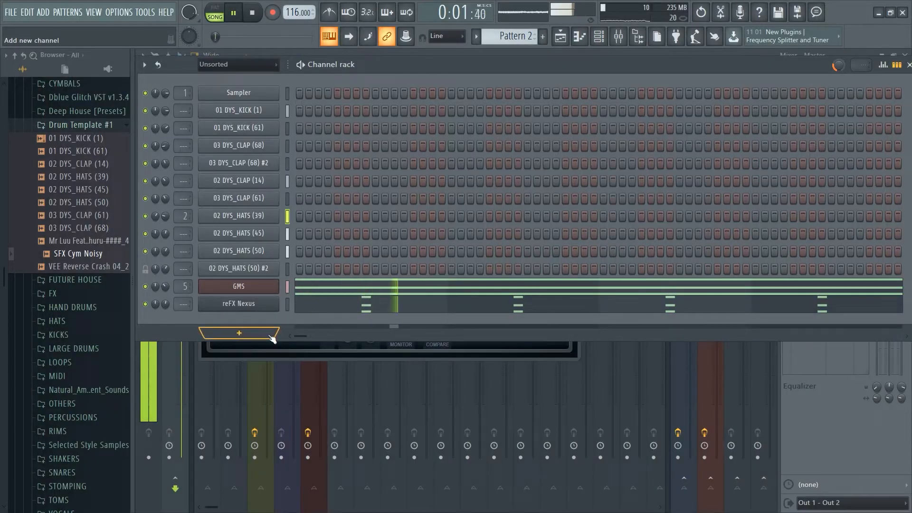
{"action": "left_click", "coordinate": [271, 336]}
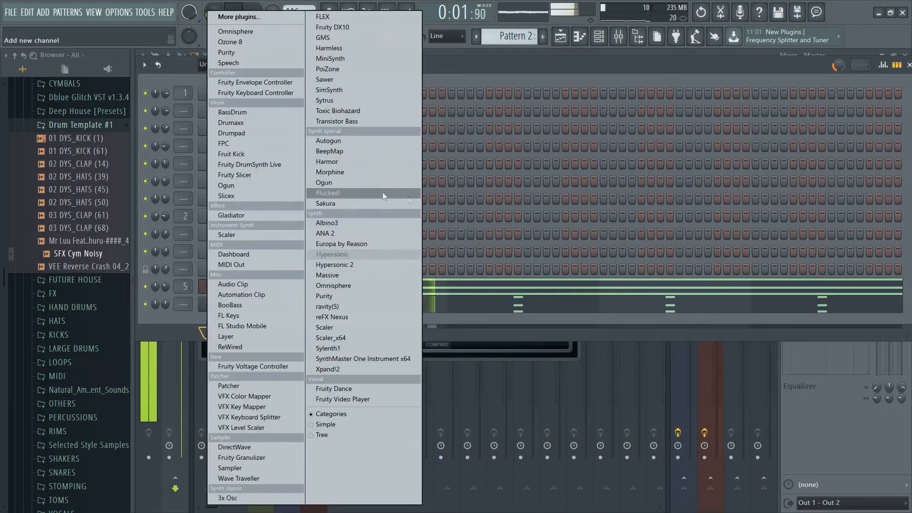
{"action": "left_click", "coordinate": [361, 165]}
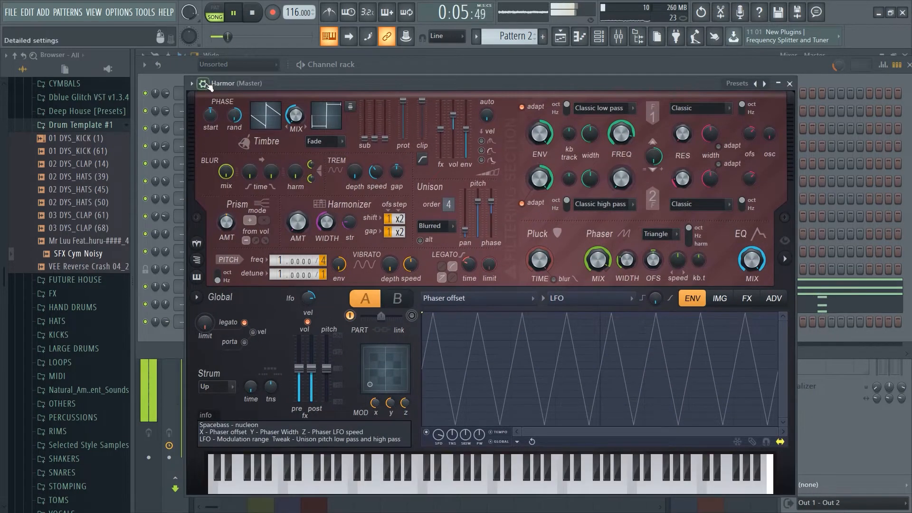
{"action": "left_click", "coordinate": [205, 84]}
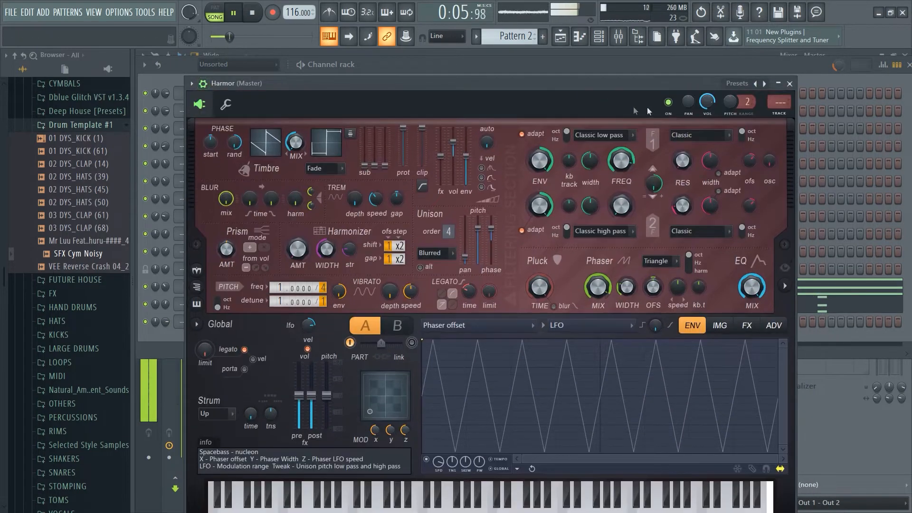
{"action": "left_click", "coordinate": [763, 91]}
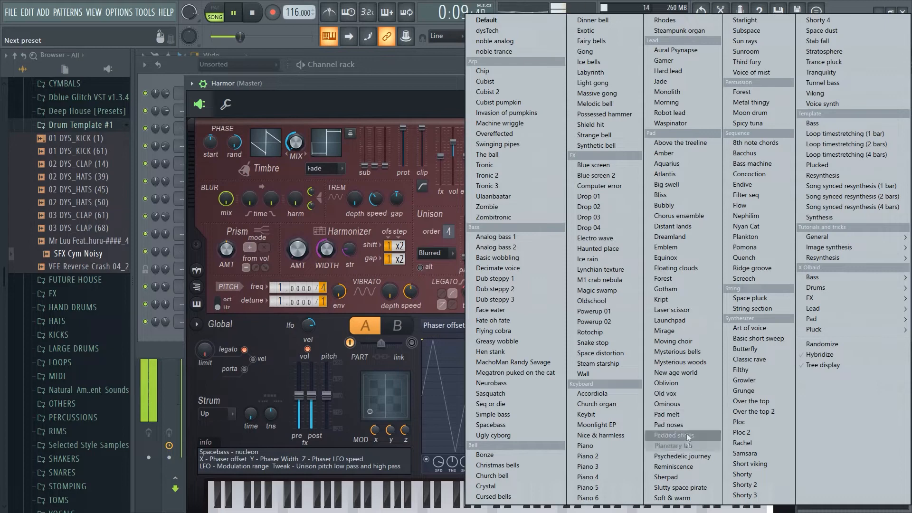
{"action": "left_click", "coordinate": [760, 430]}
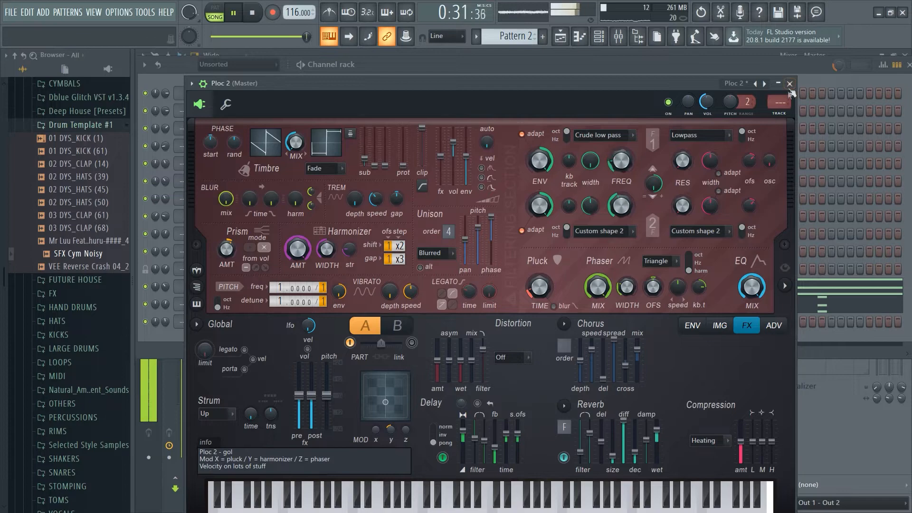
{"action": "left_click", "coordinate": [790, 84]}
Step: Stamp two minor chords in bar 1 of the Ploc 2 piano roll: D5-F5-A5 at step 11 and A4-C5-E5 at step 15
{"action": "right_click", "coordinate": [285, 323]}
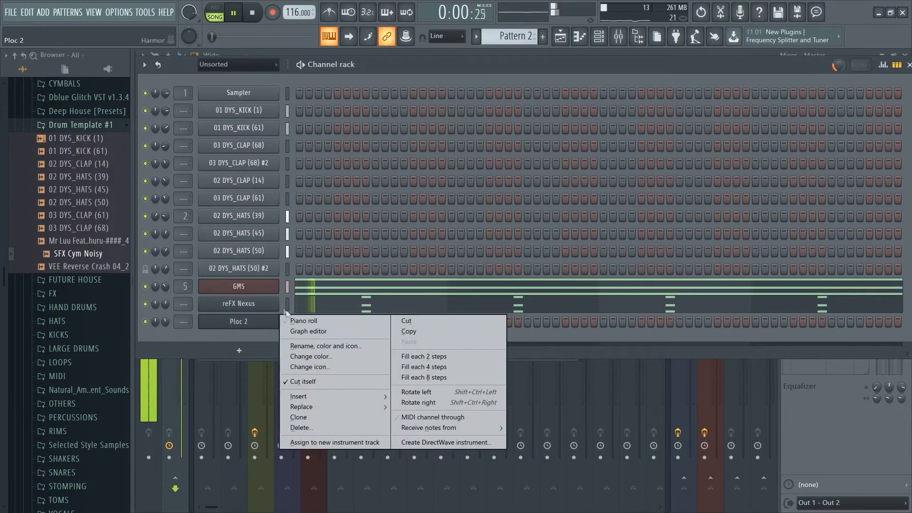
{"action": "left_click", "coordinate": [304, 320]}
{"action": "left_click", "coordinate": [179, 54]}
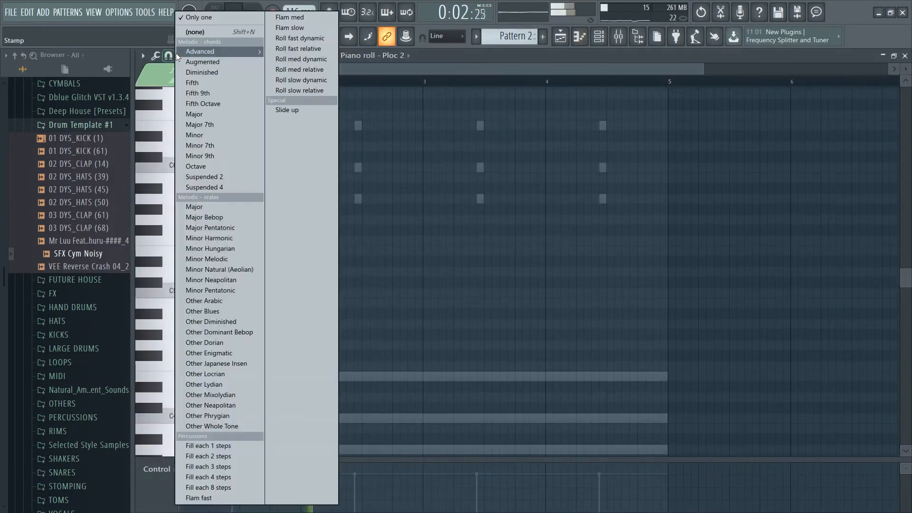
{"action": "left_click", "coordinate": [214, 134]}
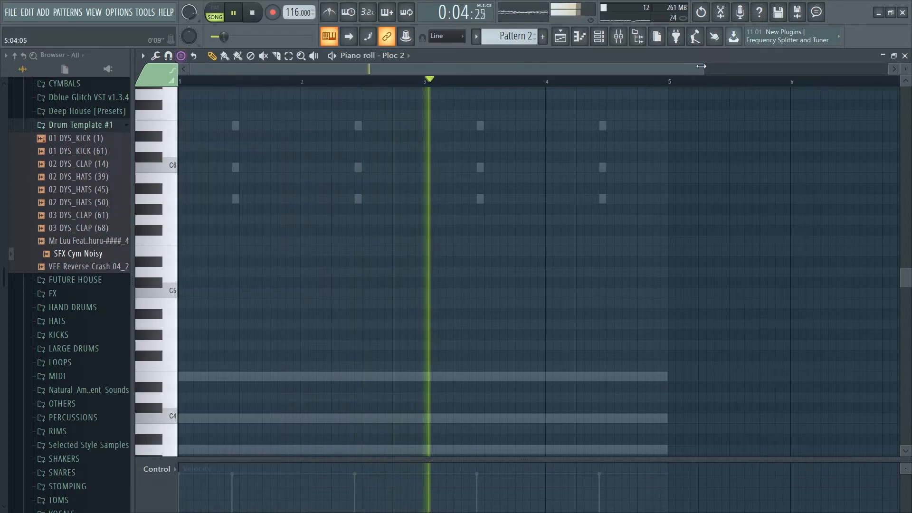
{"action": "left_click_drag", "start_coordinate": [702, 69], "coordinate": [394, 71]}
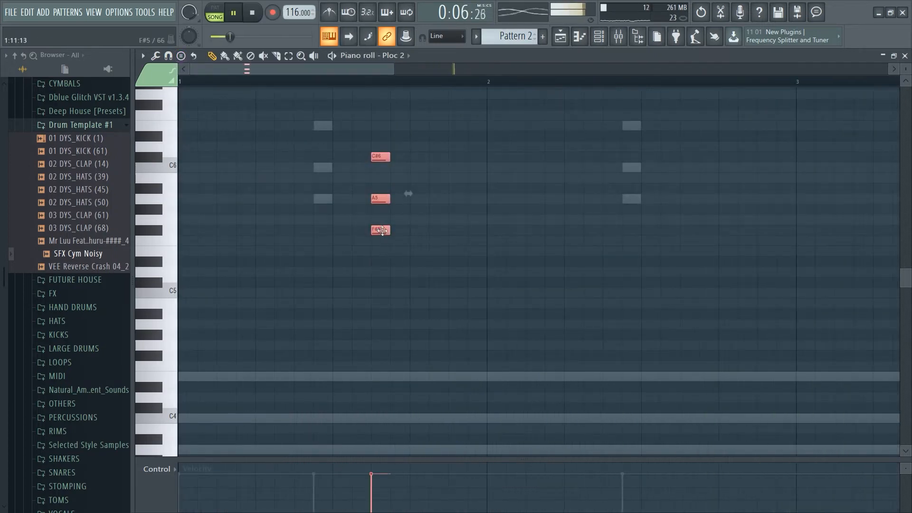
{"action": "left_click_drag", "start_coordinate": [382, 231], "coordinate": [460, 326]}
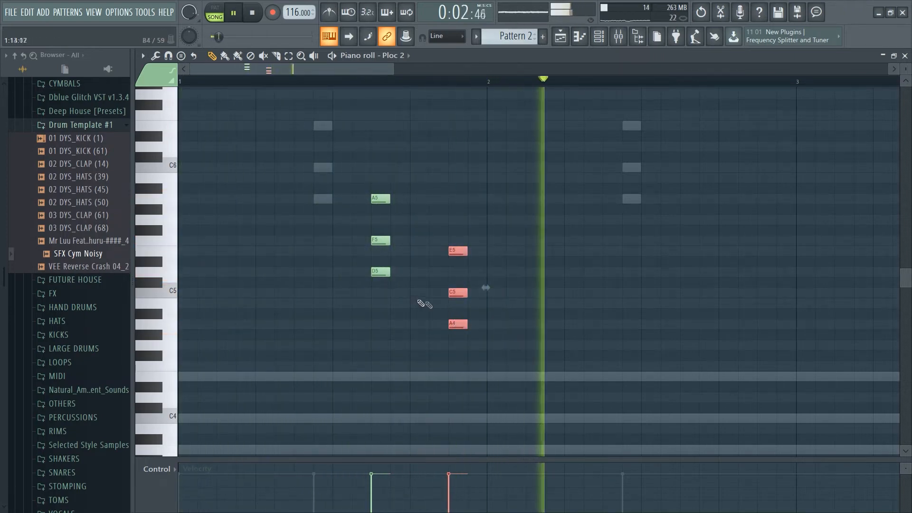
Step: Play back the Ploc 2 chords from the start and shift the D minor chord one step later
{"action": "key", "text": "space"}
{"action": "key", "text": "space"}
{"action": "left_click_drag", "start_coordinate": [375, 274], "coordinate": [390, 277], "text": "shift"}
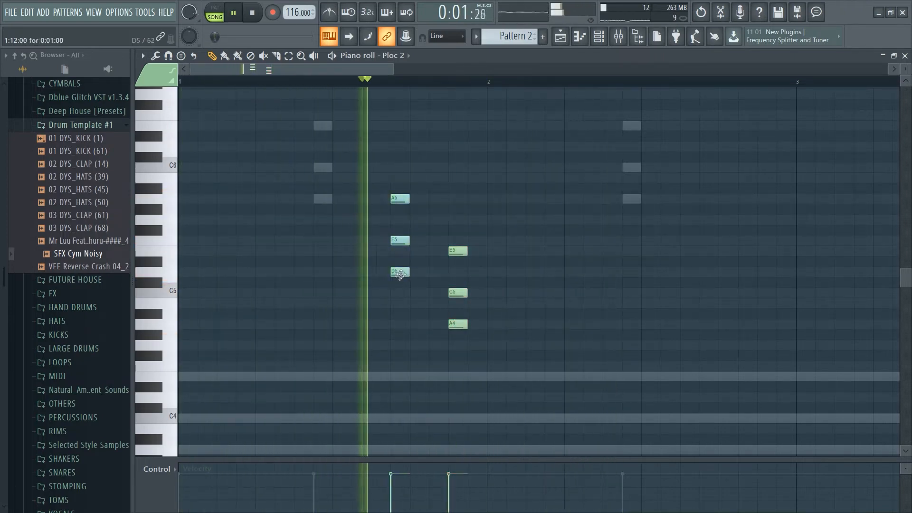
Step: Duplicate the Ploc 2 chords of bars 1 and 2 into bars 3 and 4, and clear the selection
{"action": "scroll", "coordinate": [490, 85], "scroll_direction": "down", "scroll_amount": 3}
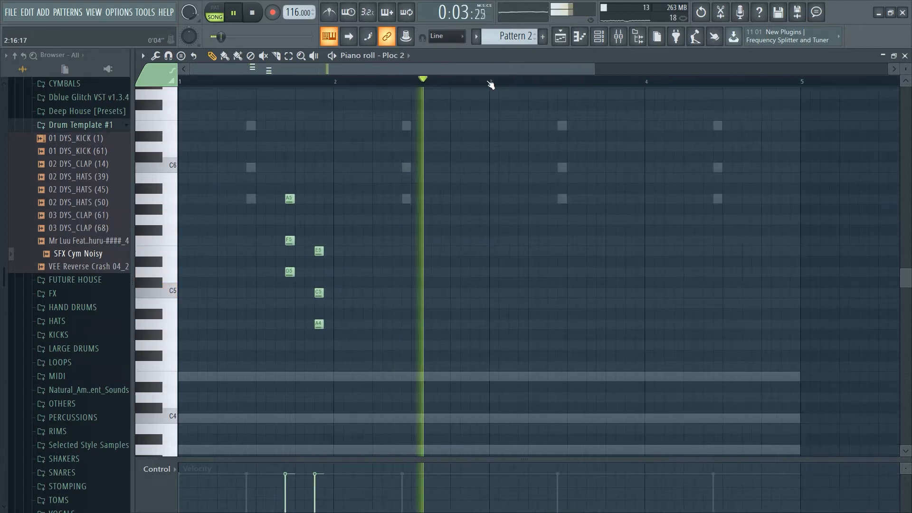
{"action": "left_click_drag", "start_coordinate": [490, 84], "coordinate": [180, 86]}
{"action": "key", "text": "ctrl+b"}
{"action": "left_click", "coordinate": [454, 89], "text": "ctrl"}
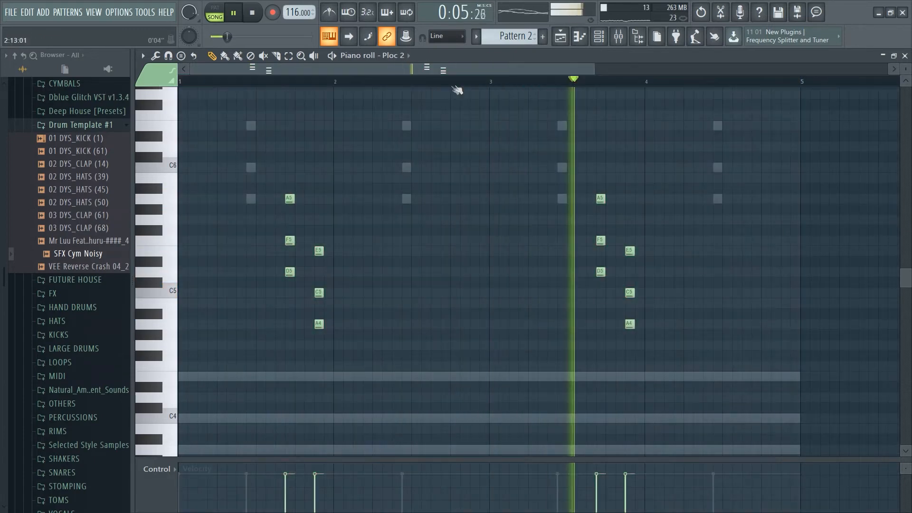
Step: Add a Fruity DX10 channel below Ploc 2 and load its Log Drum preset
{"action": "left_click", "coordinate": [599, 36]}
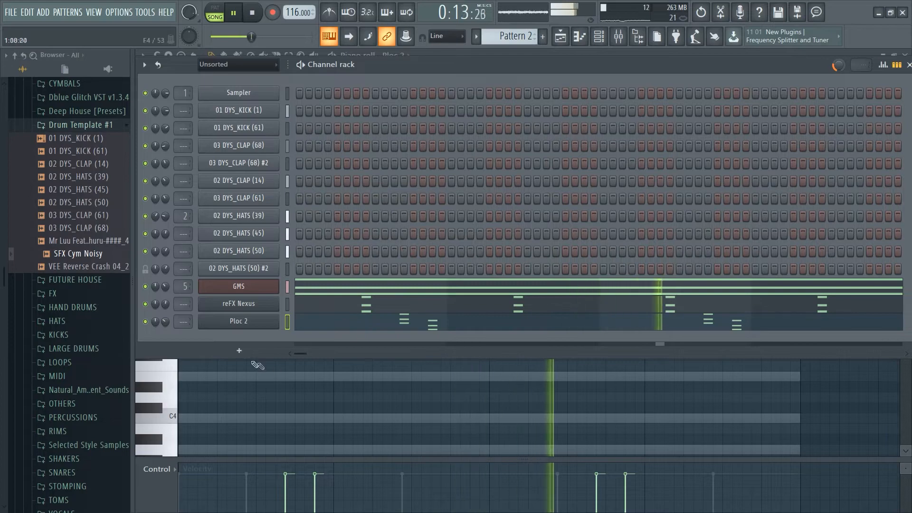
{"action": "left_click", "coordinate": [239, 350]}
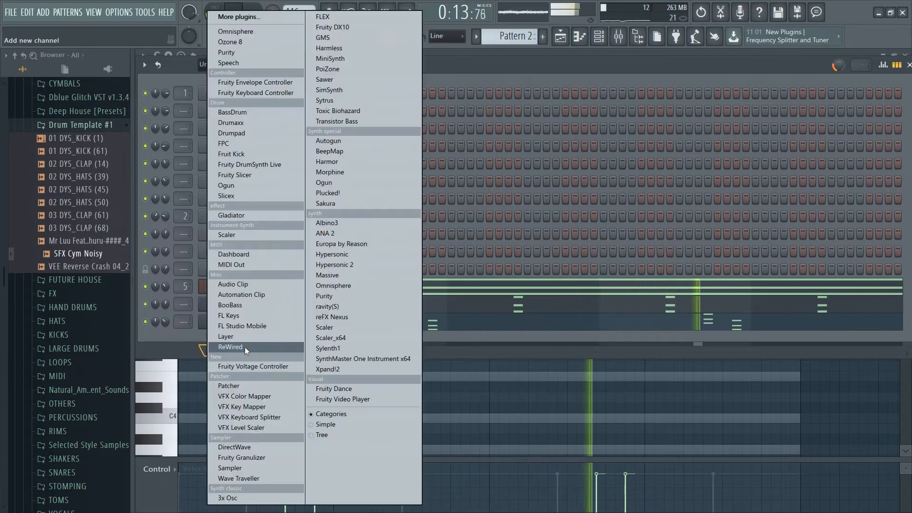
{"action": "left_click", "coordinate": [353, 27]}
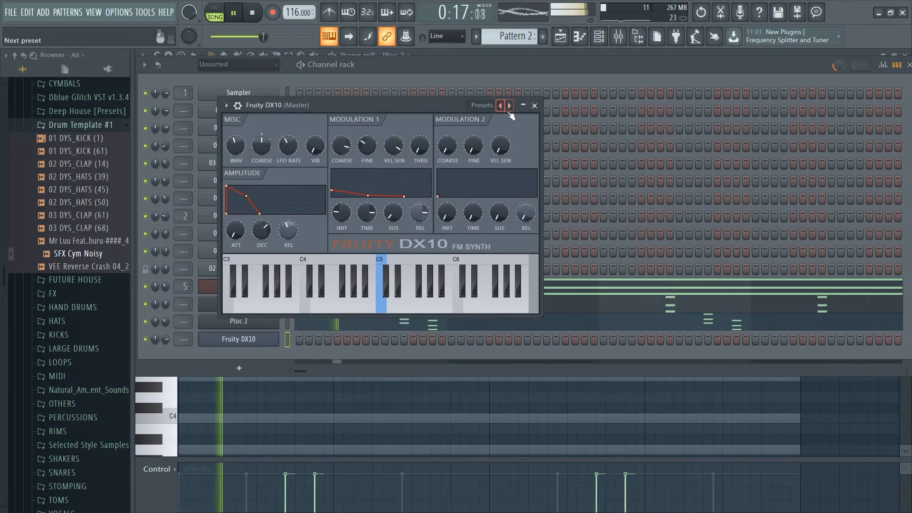
{"action": "left_click", "coordinate": [510, 106]}
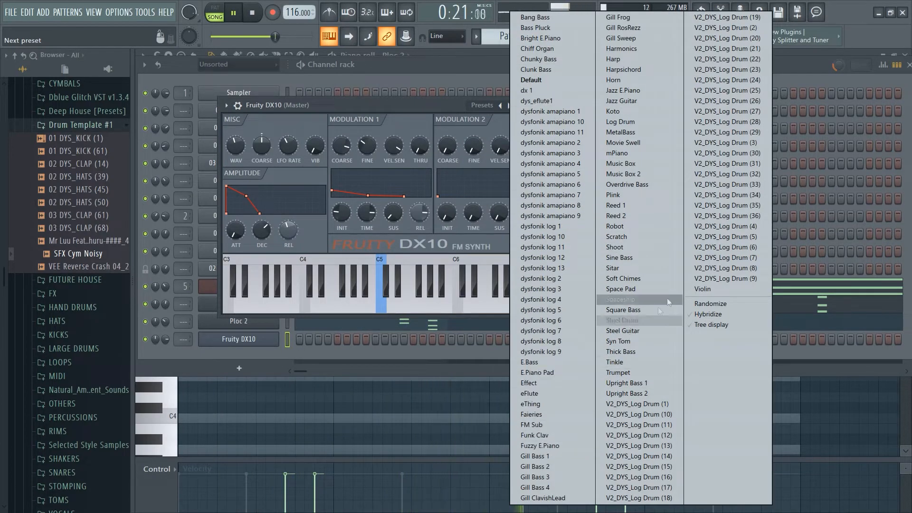
{"action": "left_click", "coordinate": [639, 124]}
Step: Lower the Log Drum's modulation 1 init and sustain, lengthen its amplitude decay, and assign it to free mixer track 6
{"action": "left_click_drag", "start_coordinate": [414, 110], "coordinate": [348, 93]}
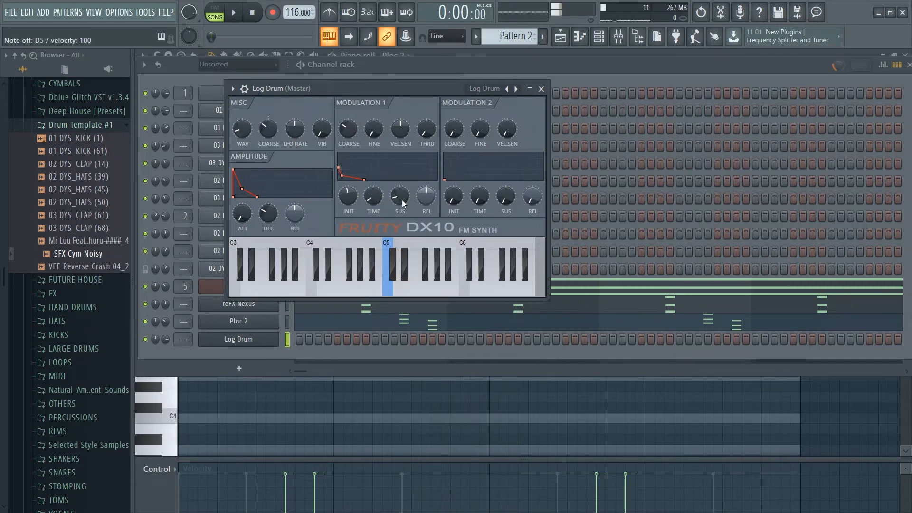
{"action": "left_click_drag", "start_coordinate": [402, 199], "coordinate": [402, 207]}
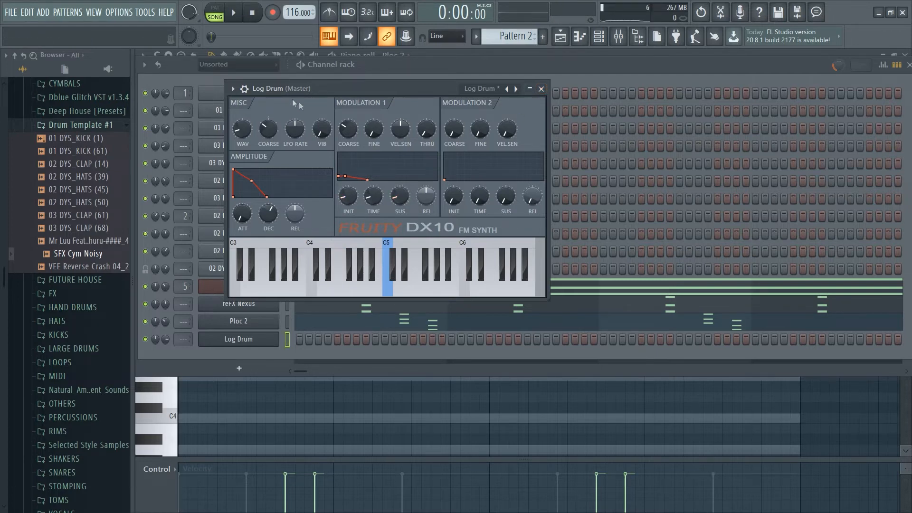
{"action": "left_click", "coordinate": [244, 89]}
{"action": "left_click", "coordinate": [535, 120]}
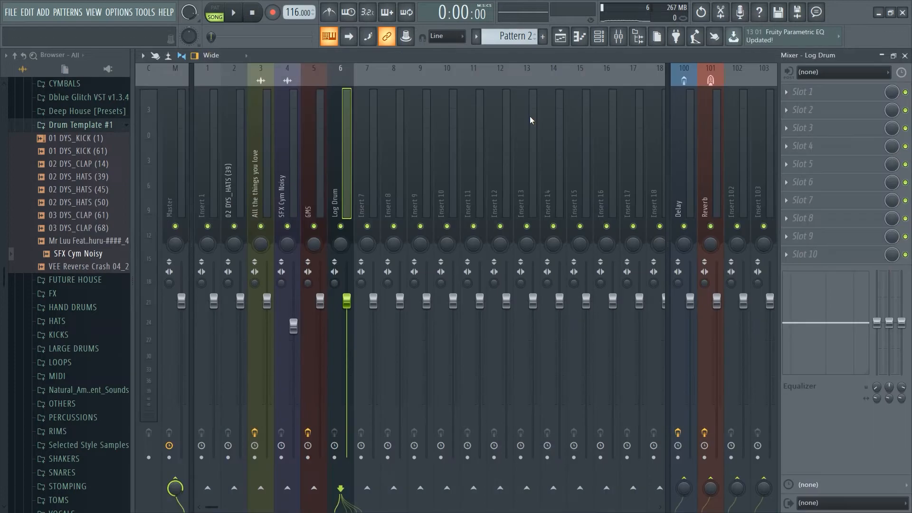
Step: Load Fruity Fast Dist in the Log Drum track's first effect slot, reduce its mix and set the threshold to 70%
{"action": "left_click", "coordinate": [808, 92]}
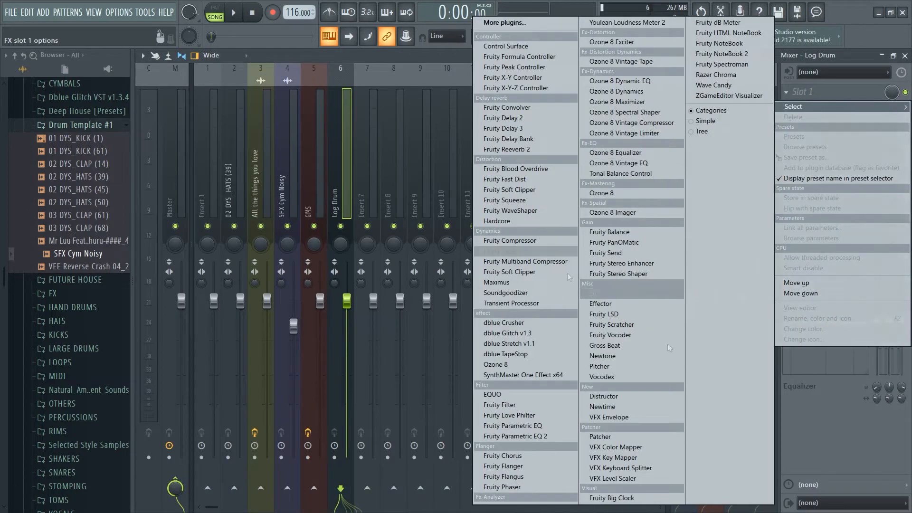
{"action": "left_click", "coordinate": [550, 181]}
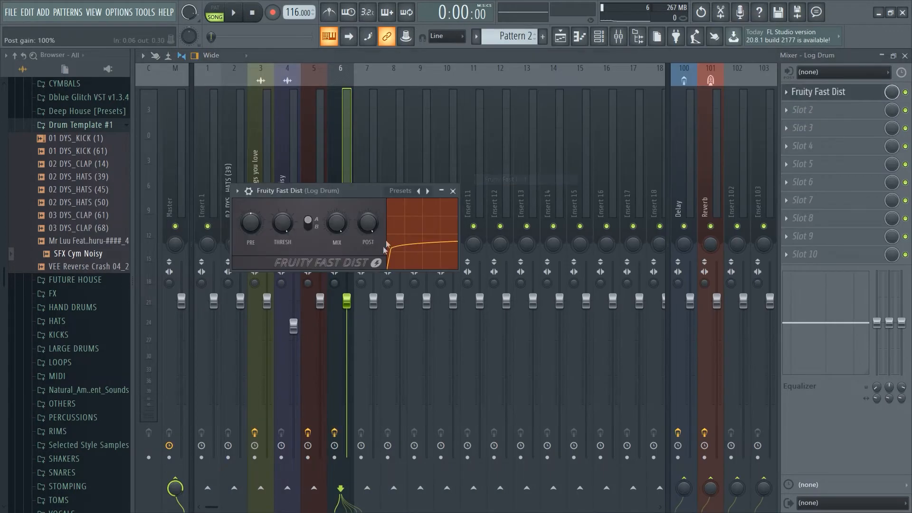
{"action": "left_click_drag", "start_coordinate": [341, 228], "coordinate": [340, 234]}
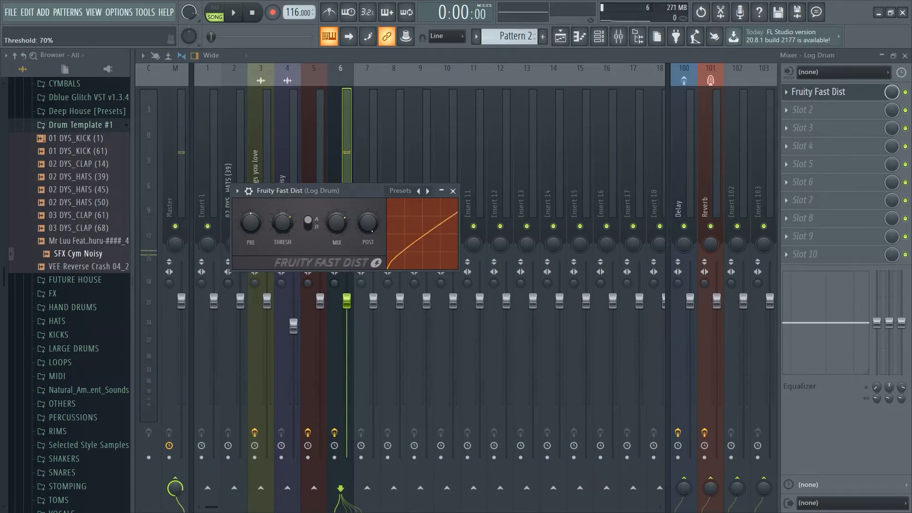
Step: Lower the post gain of the Log Drum track's Fruity Fast Dist effect
{"action": "left_click", "coordinate": [884, 92]}
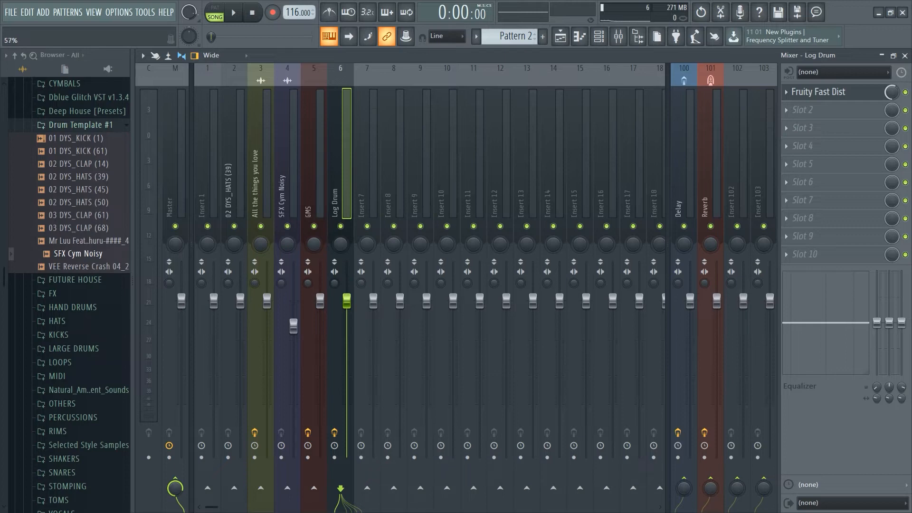
{"action": "left_click", "coordinate": [869, 95]}
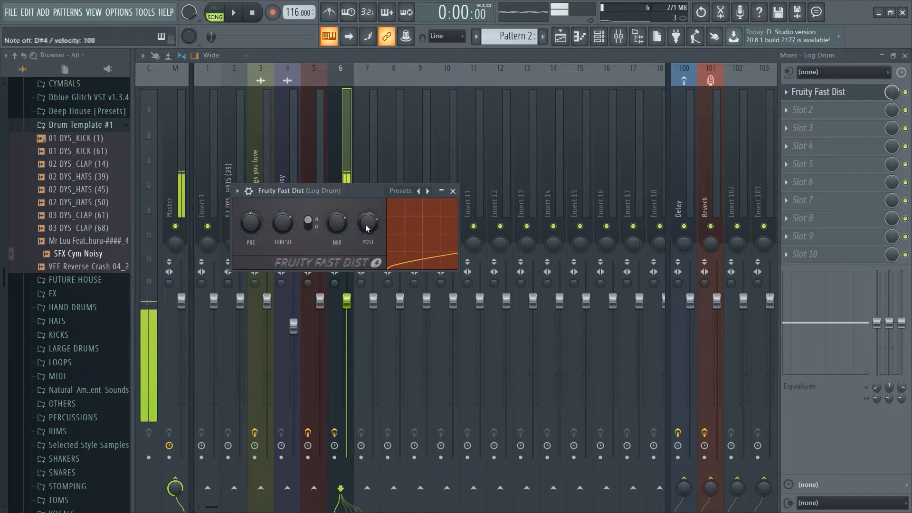
Step: Open the Log Drum channel in the piano roll and place a one-step A3 note on step 7 of bar 1
{"action": "left_click", "coordinate": [599, 37]}
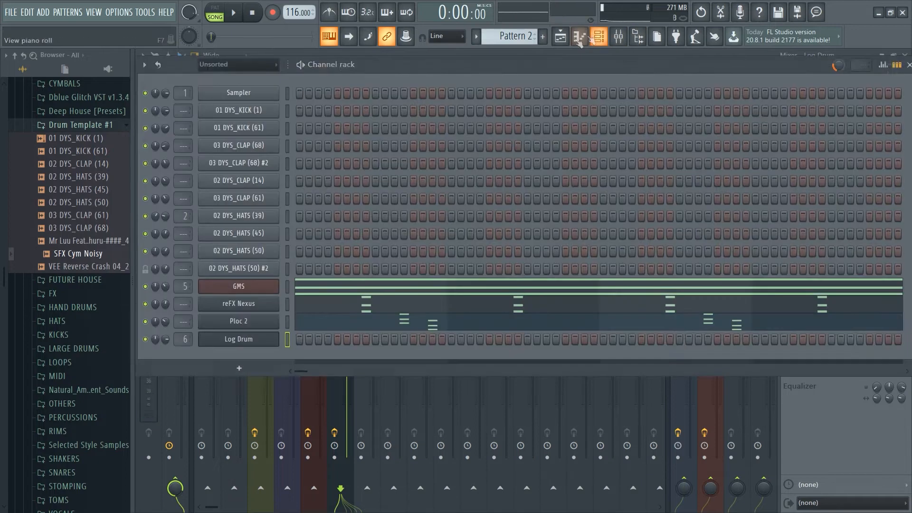
{"action": "right_click", "coordinate": [278, 340]}
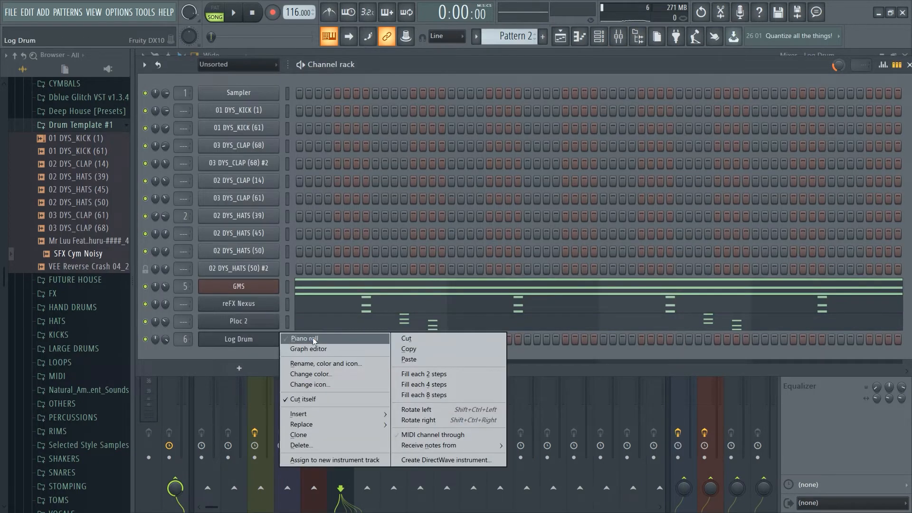
{"action": "left_click", "coordinate": [313, 338]}
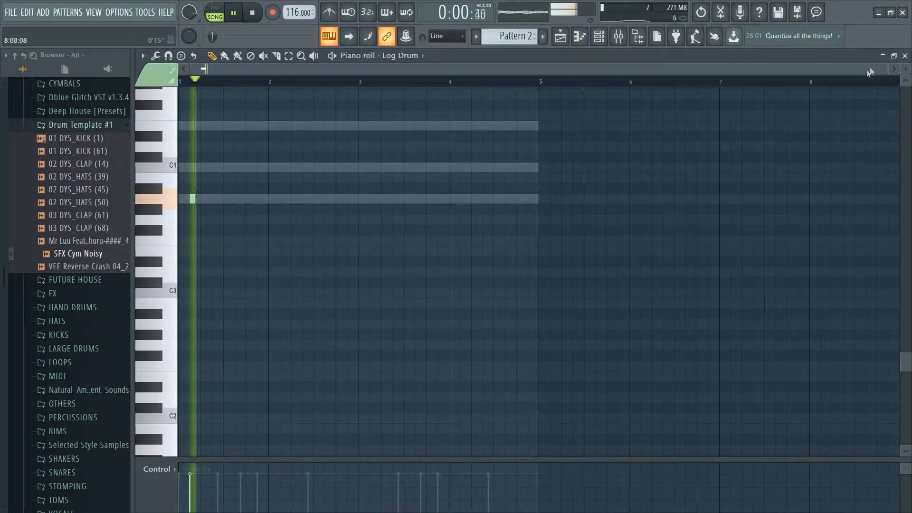
{"action": "left_click_drag", "start_coordinate": [892, 69], "coordinate": [357, 109]}
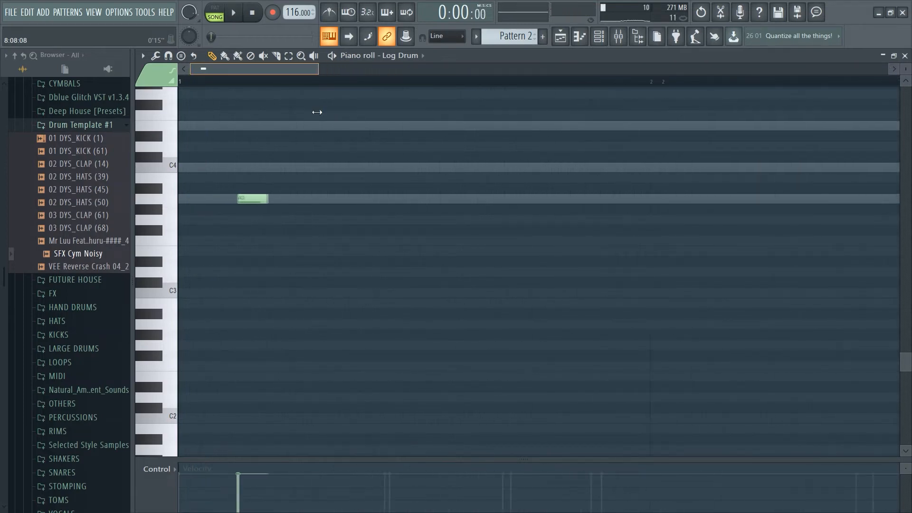
{"action": "key", "text": "space"}
{"action": "left_click_drag", "start_coordinate": [271, 198], "coordinate": [390, 199]}
{"action": "key", "text": "space"}
{"action": "key", "text": "space"}
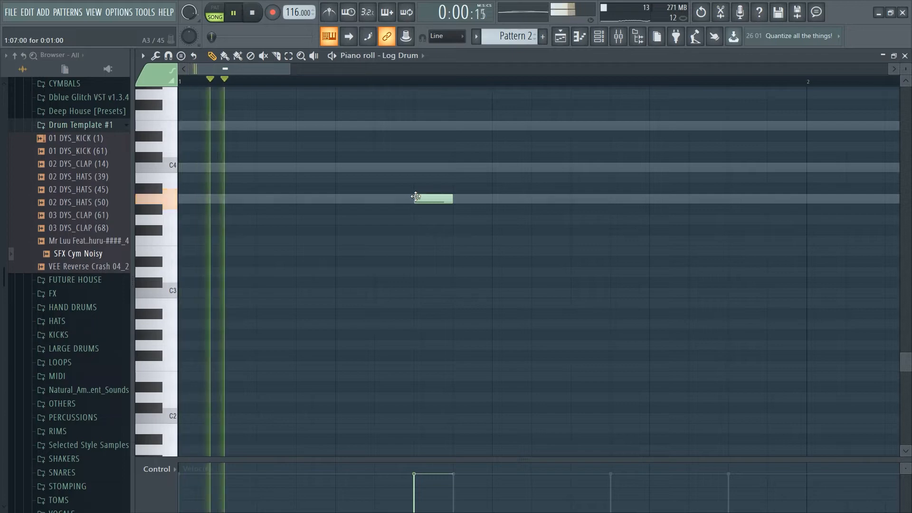
Step: Add one-step D3 notes on steps 12 and 15 of bar 1, checking them against playback
{"action": "scroll", "coordinate": [588, 247], "scroll_direction": "down", "scroll_amount": 3}
{"action": "left_click_drag", "start_coordinate": [589, 254], "coordinate": [633, 209]}
{"action": "key", "text": "space"}
{"action": "key", "text": "space"}
{"action": "key", "text": "space"}
{"action": "key", "text": "space"}
{"action": "key", "text": "space"}
{"action": "key", "text": "space"}
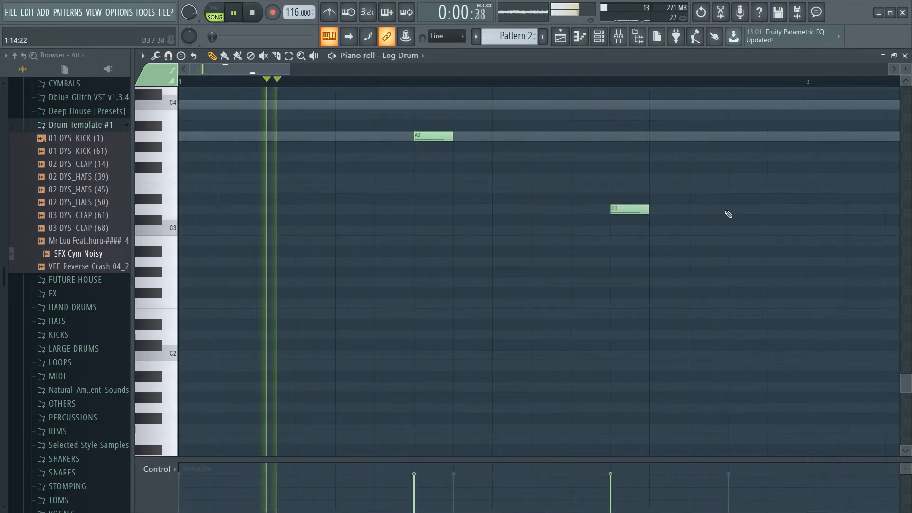
{"action": "left_click", "coordinate": [728, 210]}
Step: Add one-step A3 notes on steps 2 and 5 of bar 3 in the Log Drum part
{"action": "scroll", "coordinate": [575, 83], "scroll_direction": "down", "scroll_amount": 3}
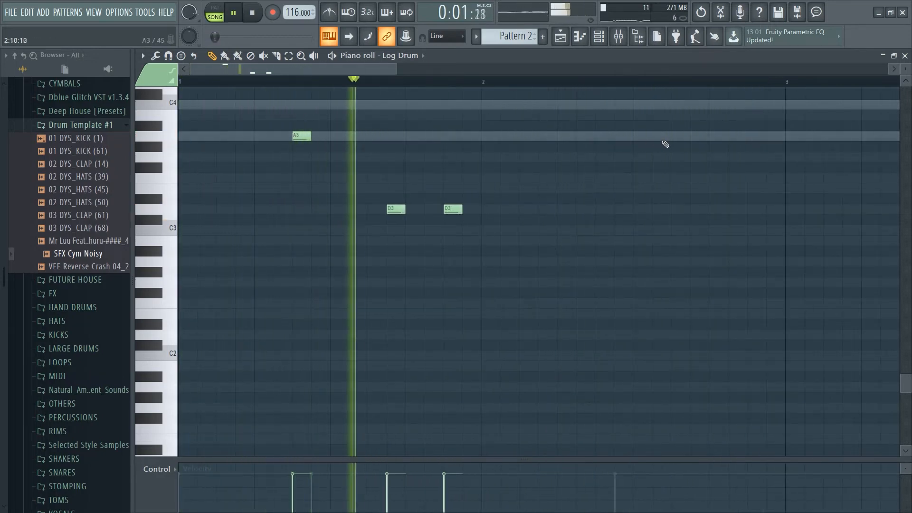
{"action": "left_click", "coordinate": [813, 136]}
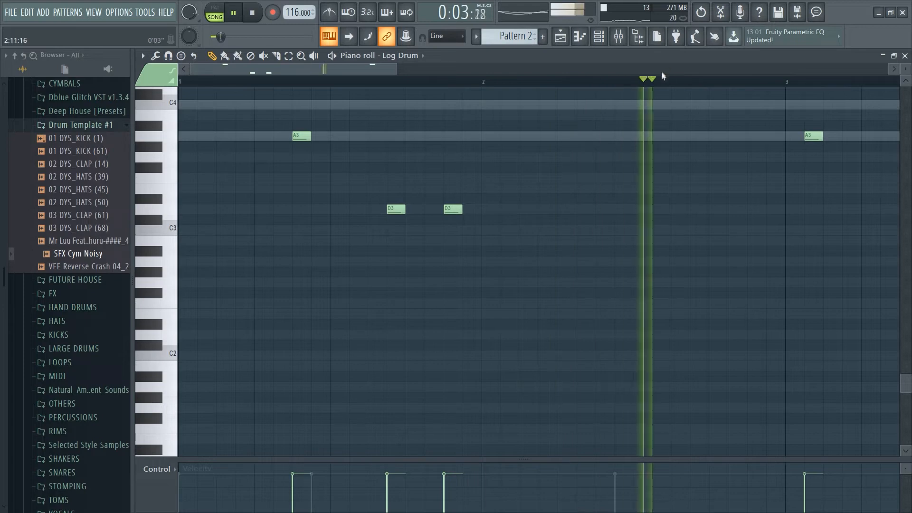
{"action": "scroll", "coordinate": [661, 79], "scroll_direction": "down", "scroll_amount": 2}
{"action": "left_click", "coordinate": [707, 135]}
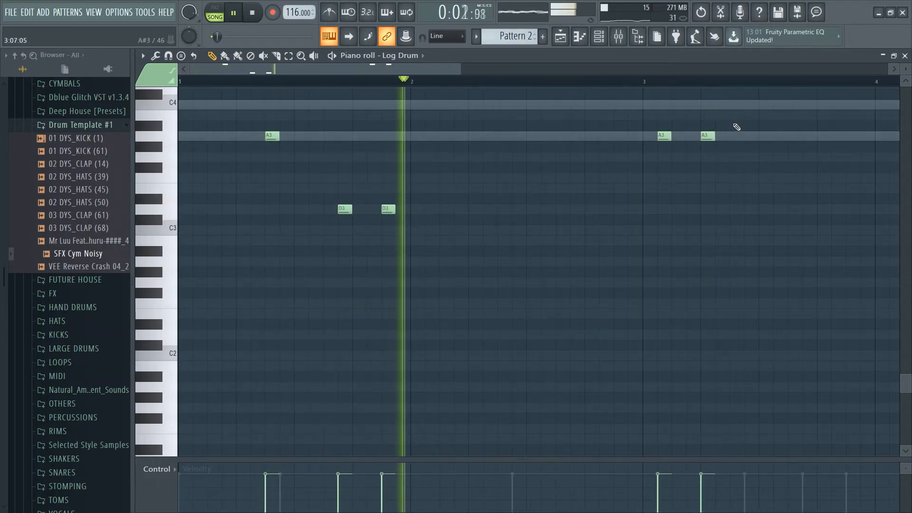
Step: Add a rising Log Drum run of D4, C5 and E5 on steps 8, 9 and 10 of bar 3
{"action": "scroll", "coordinate": [762, 137], "scroll_direction": "up", "scroll_amount": 2}
{"action": "scroll", "coordinate": [761, 138], "scroll_direction": "up", "scroll_amount": 2}
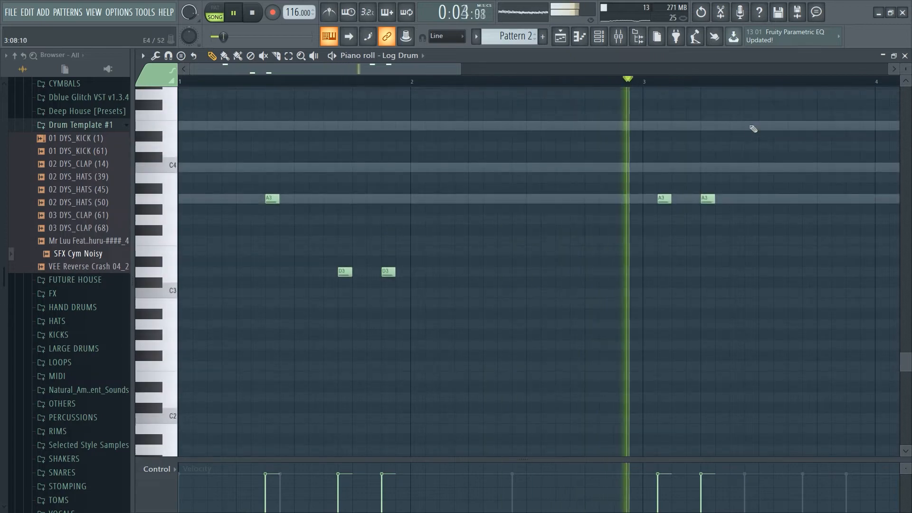
{"action": "left_click", "coordinate": [752, 147]}
{"action": "scroll", "coordinate": [792, 149], "scroll_direction": "up", "scroll_amount": 4}
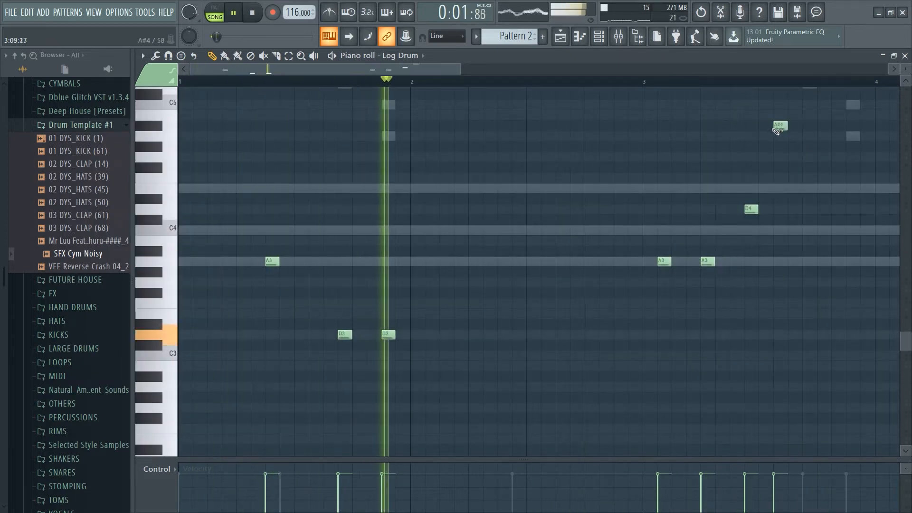
{"action": "left_click", "coordinate": [766, 104]}
{"action": "scroll", "coordinate": [769, 126], "scroll_direction": "up", "scroll_amount": 2}
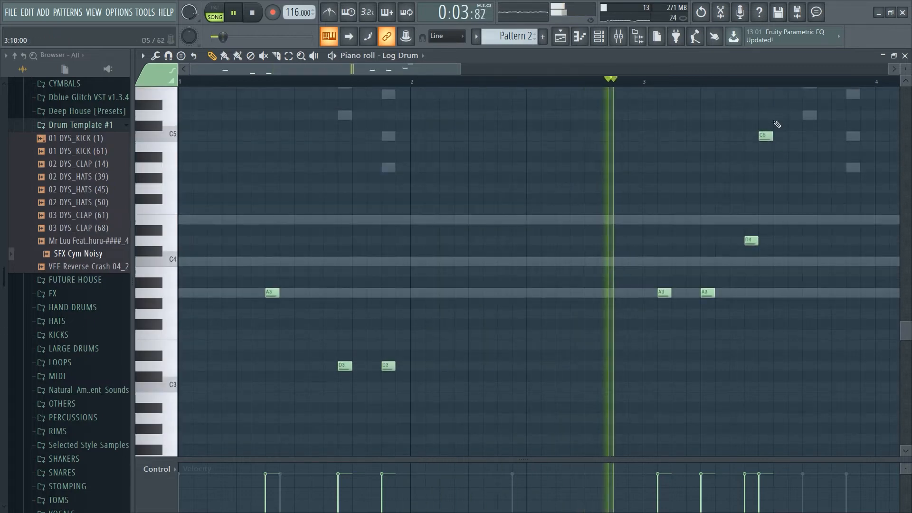
{"action": "scroll", "coordinate": [798, 139], "scroll_direction": "up", "scroll_amount": 2}
{"action": "left_click", "coordinate": [791, 124]}
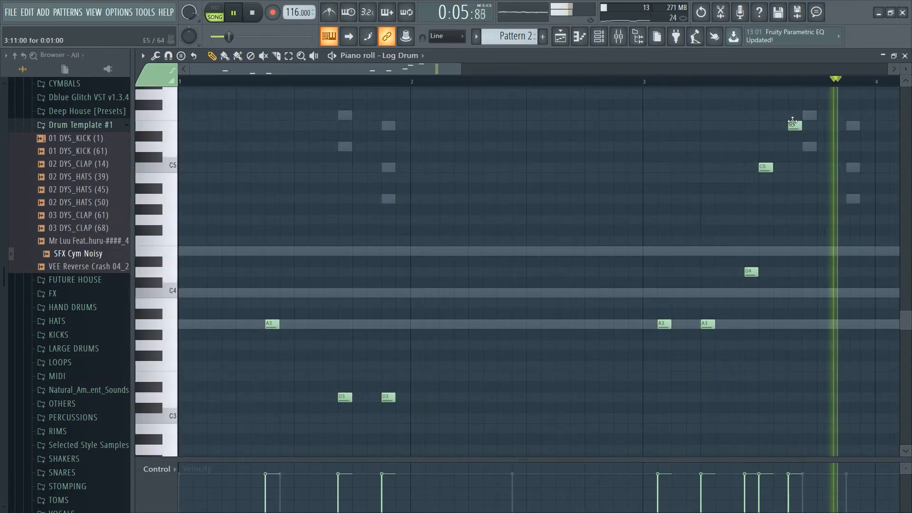
{"action": "left_click_drag", "start_coordinate": [789, 123], "coordinate": [774, 123]}
Step: Copy bar 1's two D3 notes to steps 12 and 15 of bar 3, and clear the selection
{"action": "scroll", "coordinate": [793, 229], "scroll_direction": "down", "scroll_amount": 1}
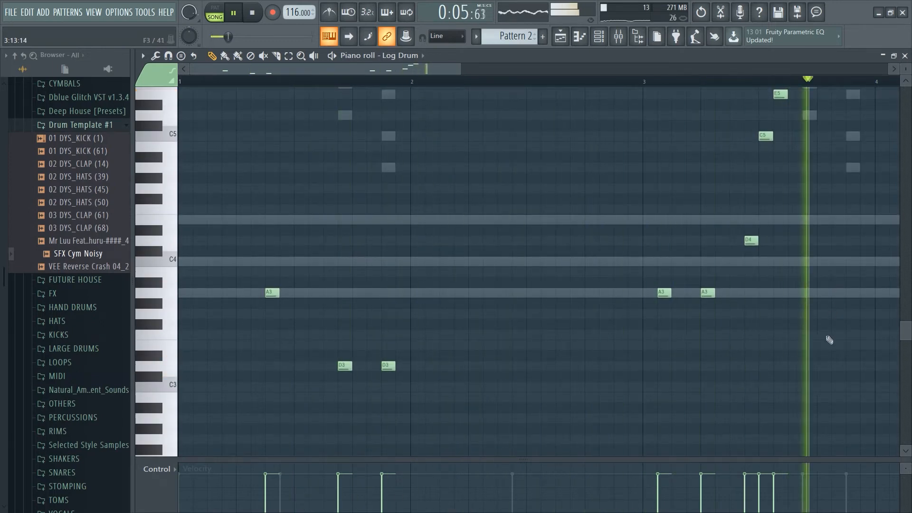
{"action": "left_click_drag", "start_coordinate": [536, 398], "coordinate": [823, 359]}
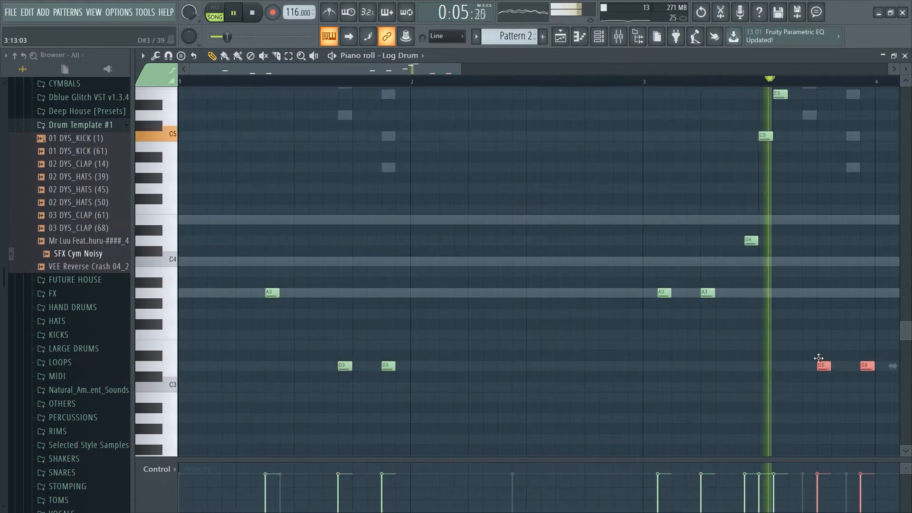
{"action": "key", "text": "space"}
{"action": "key", "text": "space"}
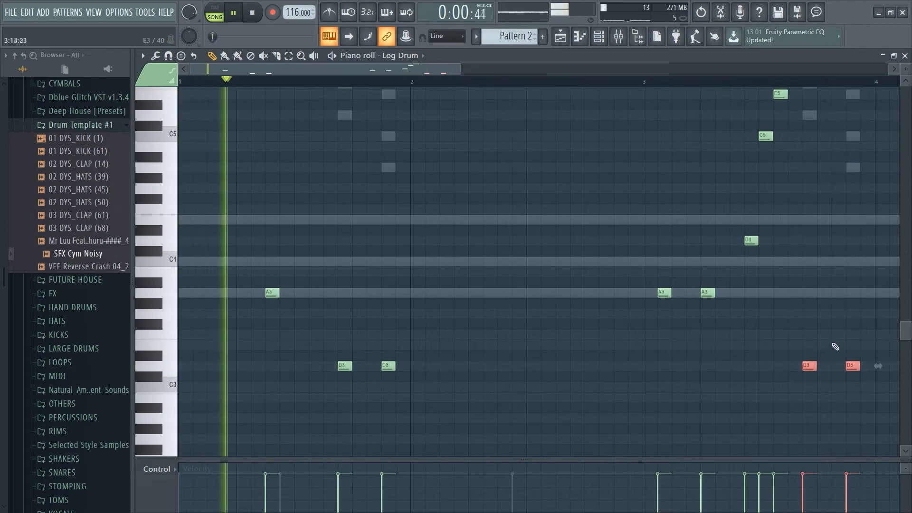
{"action": "left_click", "coordinate": [834, 338]}
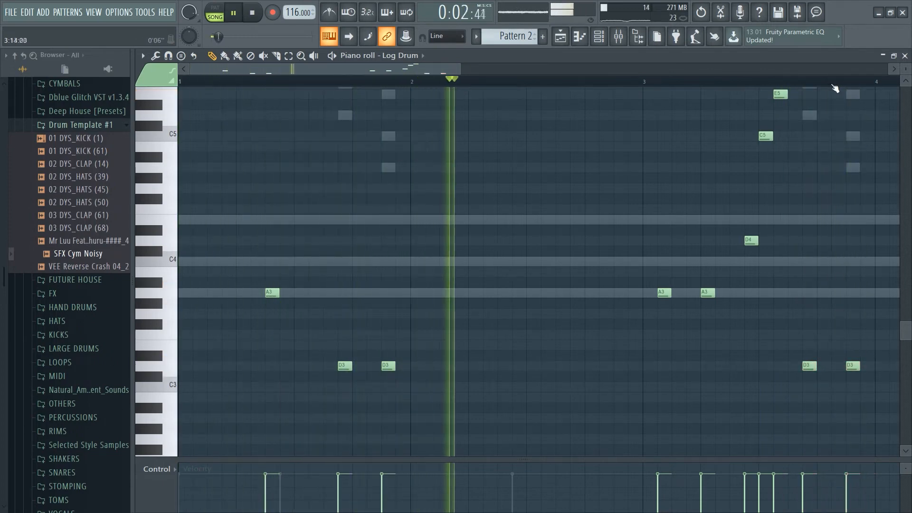
Step: Enlarge the velocity lane, lower the velocities of the C5 and E5 notes in bar 3, and shrink the lane again
{"action": "scroll", "coordinate": [835, 90], "scroll_direction": "down", "scroll_amount": 1}
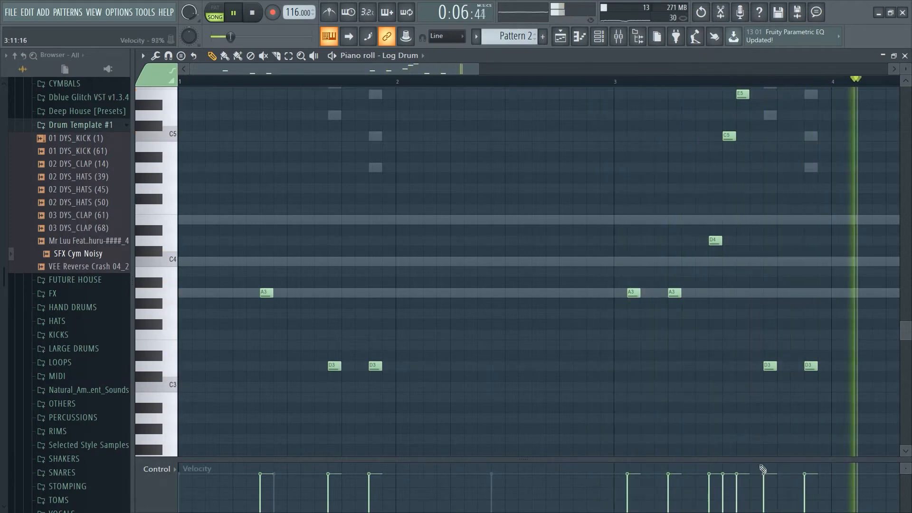
{"action": "left_click_drag", "start_coordinate": [756, 462], "coordinate": [738, 288]}
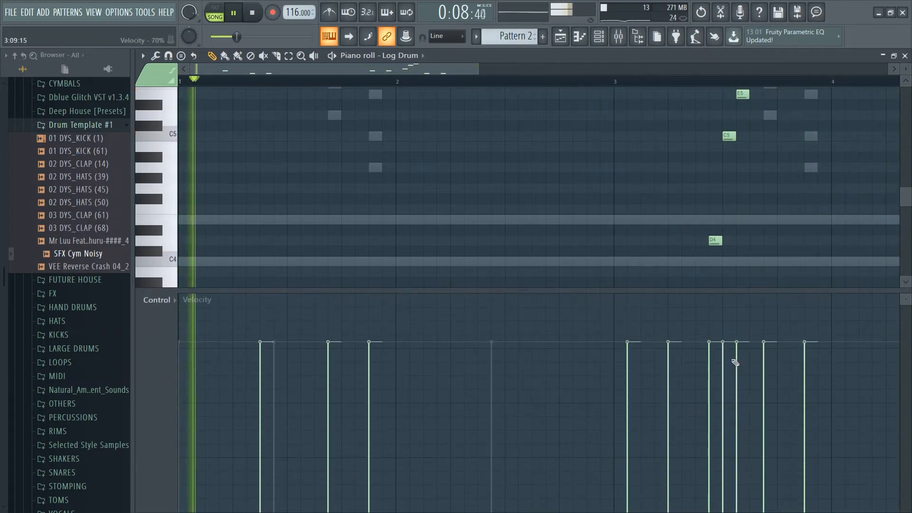
{"action": "left_click_drag", "start_coordinate": [736, 359], "coordinate": [729, 369]}
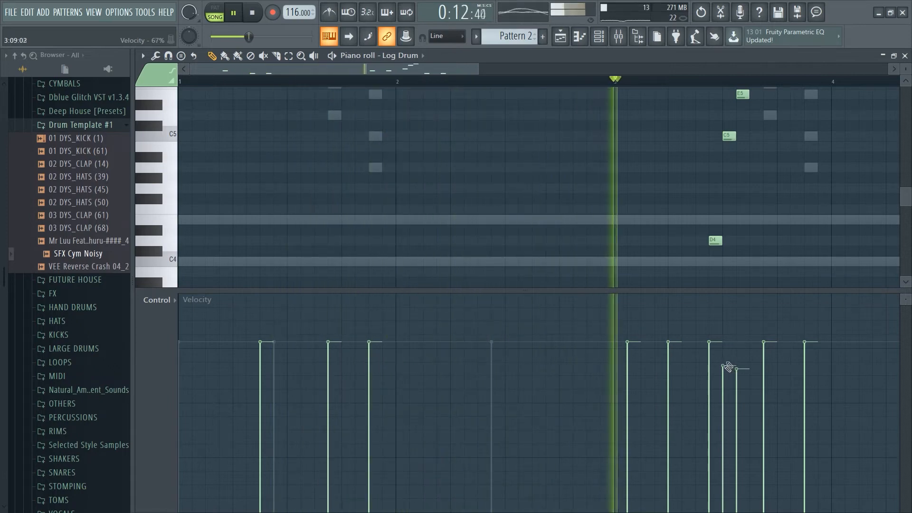
{"action": "left_click_drag", "start_coordinate": [736, 293], "coordinate": [736, 316]}
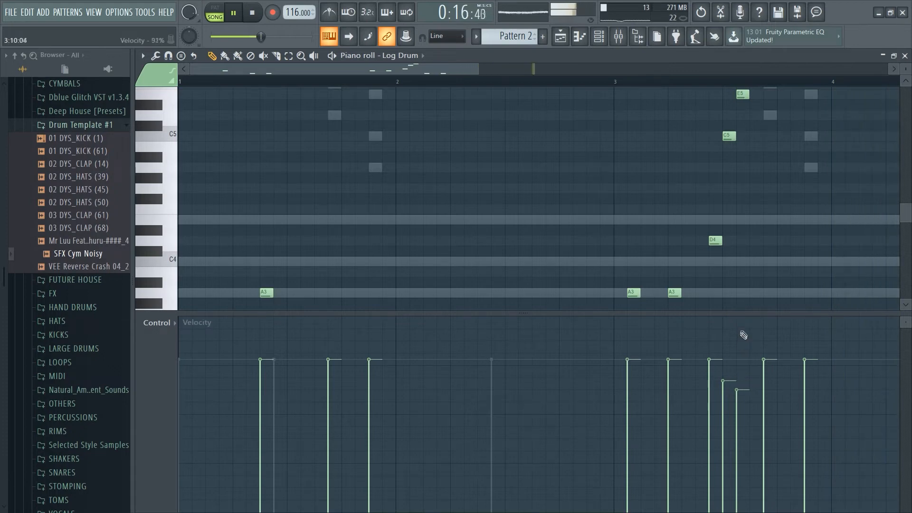
{"action": "left_click_drag", "start_coordinate": [741, 313], "coordinate": [736, 378]}
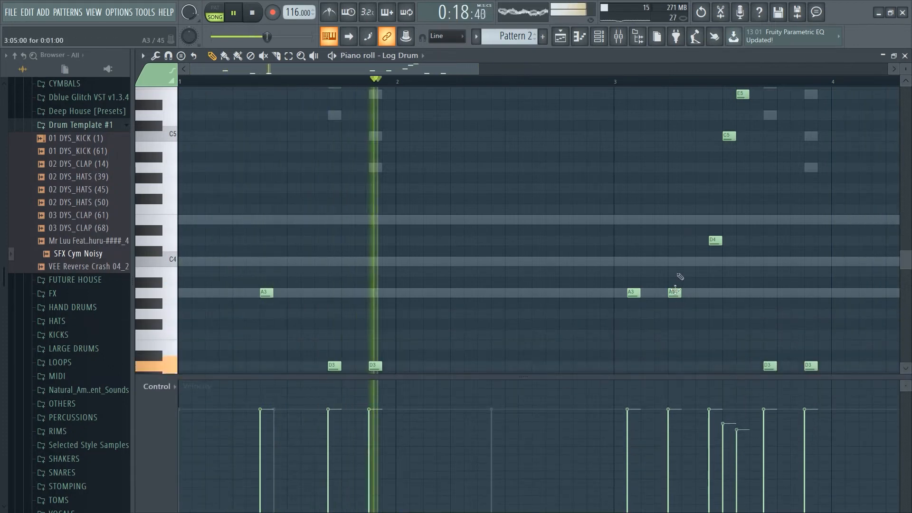
Step: Add a Massive channel below the Log Drum
{"action": "left_click", "coordinate": [602, 44]}
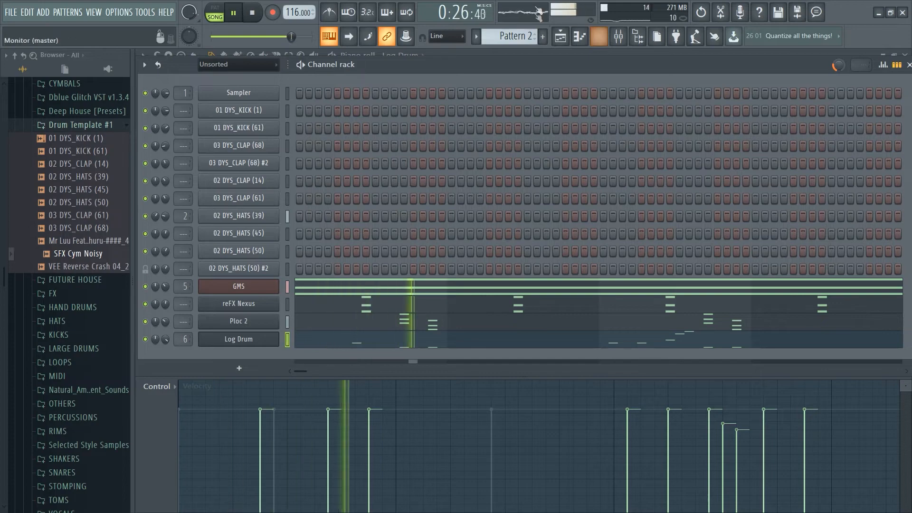
{"action": "left_click", "coordinate": [239, 368]}
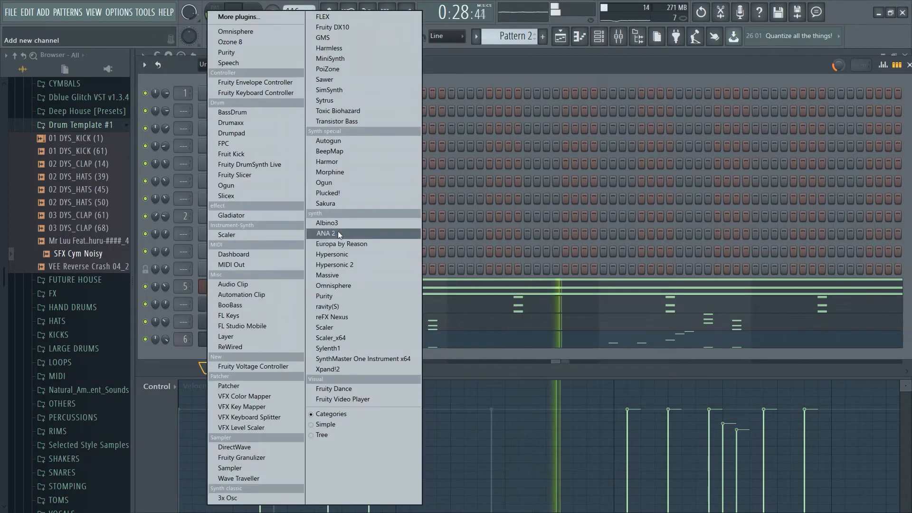
{"action": "left_click", "coordinate": [338, 272]}
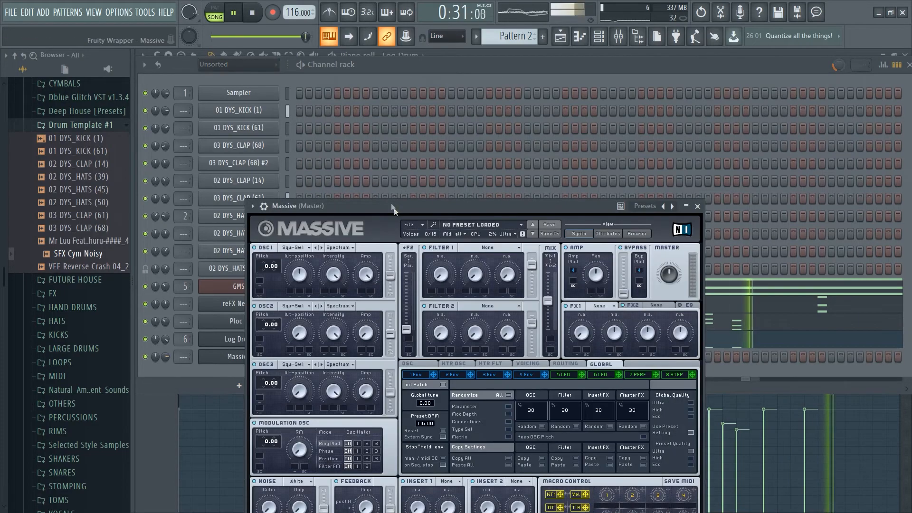
{"action": "left_click_drag", "start_coordinate": [394, 208], "coordinate": [369, 114]}
Step: Browse the bass sounds of the Massive Exp. 2 bank, pick the Dune FM preset and close Massive
{"action": "left_click", "coordinate": [609, 138]}
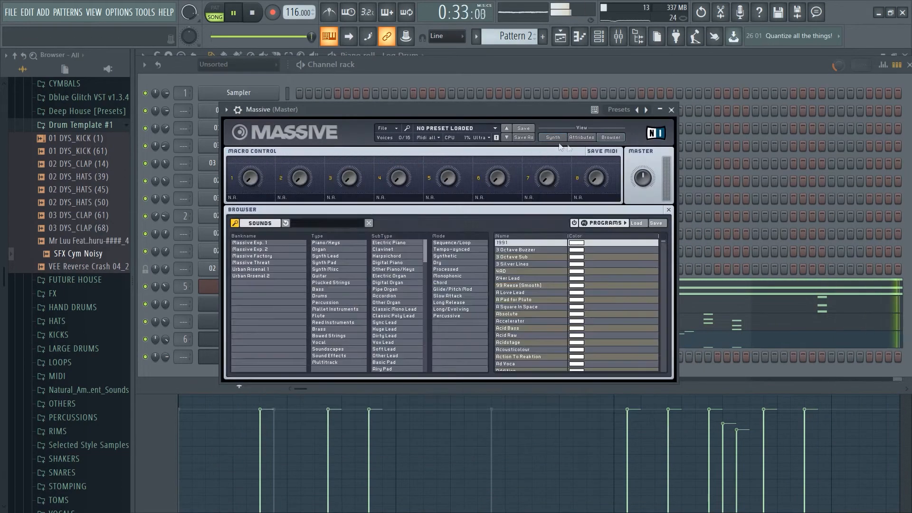
{"action": "left_click", "coordinate": [259, 249]}
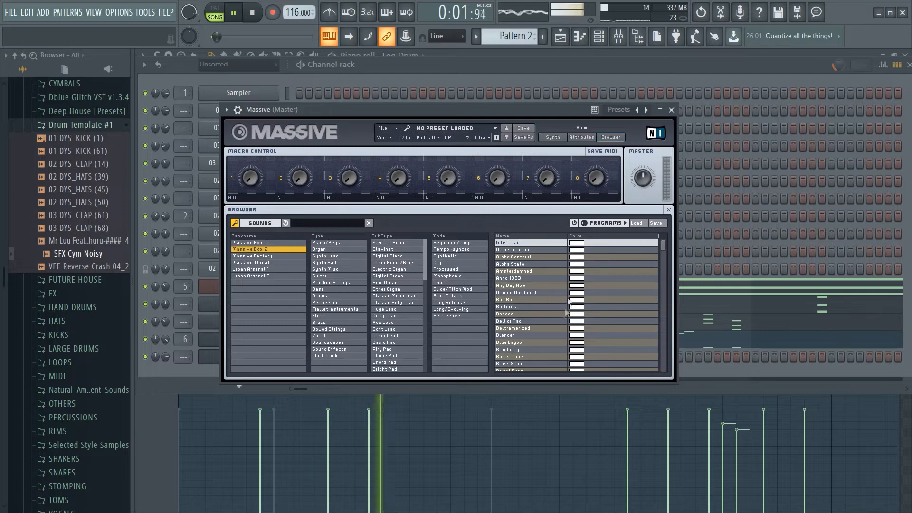
{"action": "scroll", "coordinate": [540, 325], "scroll_direction": "down", "scroll_amount": 2}
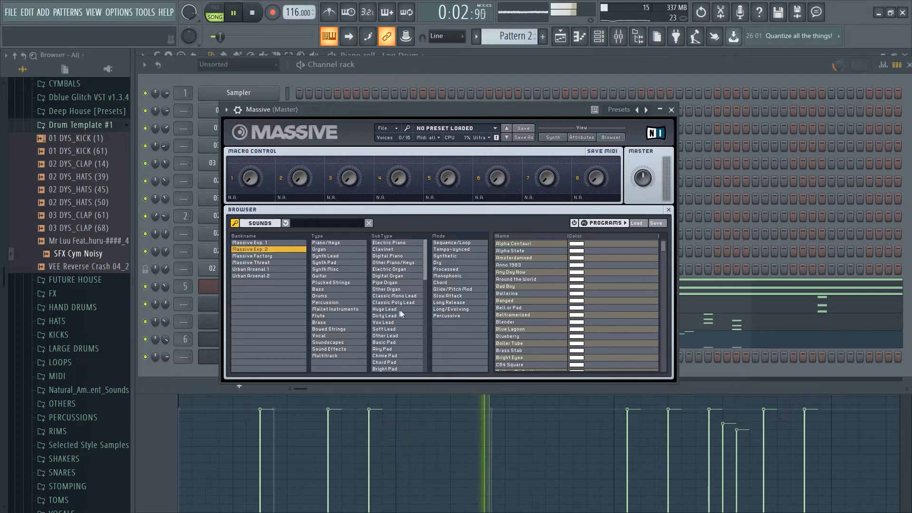
{"action": "left_click", "coordinate": [325, 289]}
{"action": "scroll", "coordinate": [546, 321], "scroll_direction": "down", "scroll_amount": 1}
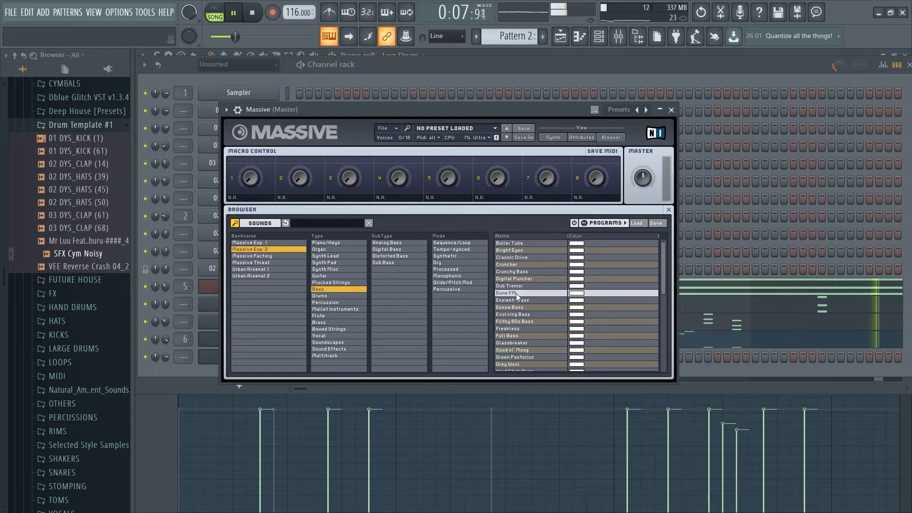
{"action": "left_click", "coordinate": [518, 294]}
{"action": "left_click", "coordinate": [671, 110]}
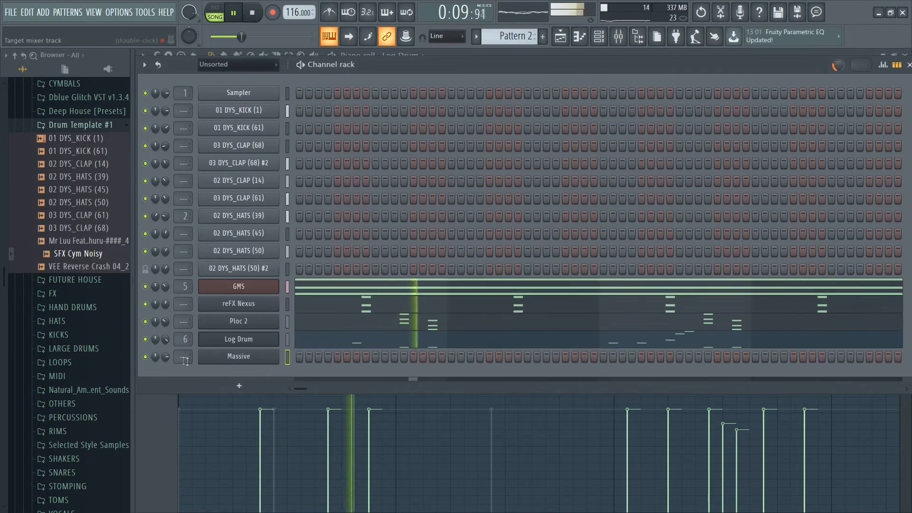
Step: In the Massive channel's piano roll, place notes in bar 4: D3 at step 12, A4 at step 14 and A3 at step 15
{"action": "right_click", "coordinate": [274, 355]}
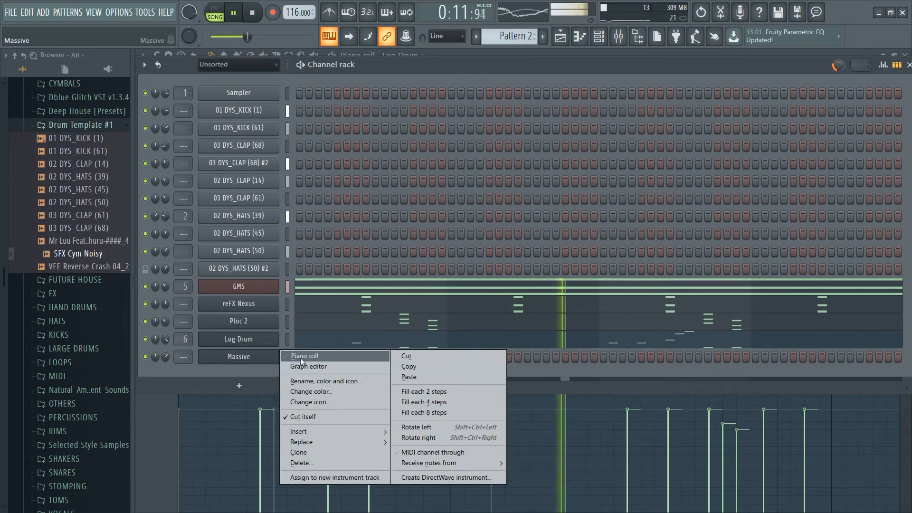
{"action": "left_click", "coordinate": [300, 358]}
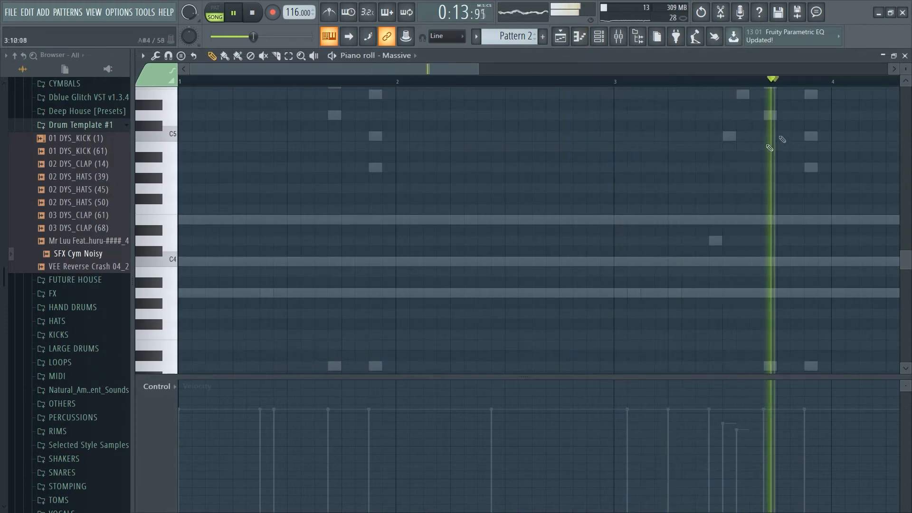
{"action": "scroll", "coordinate": [546, 204], "scroll_direction": "down", "scroll_amount": 2}
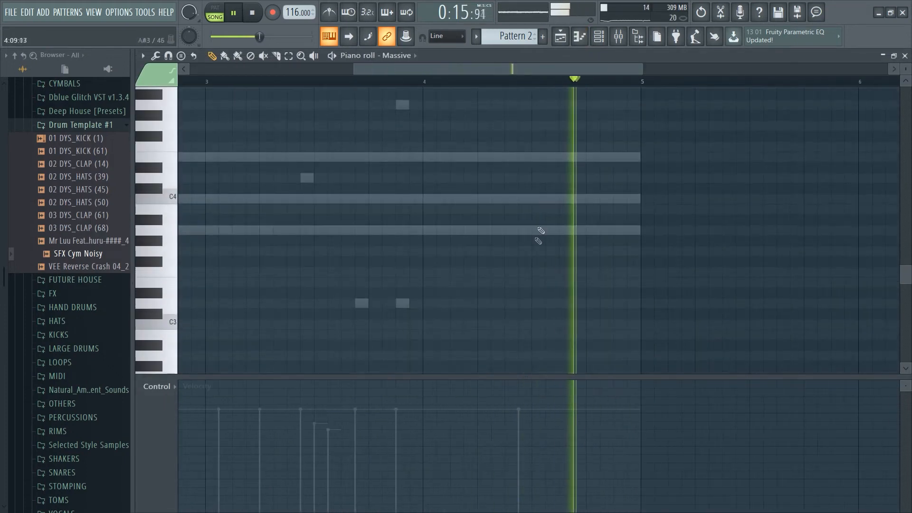
{"action": "left_click", "coordinate": [537, 274]}
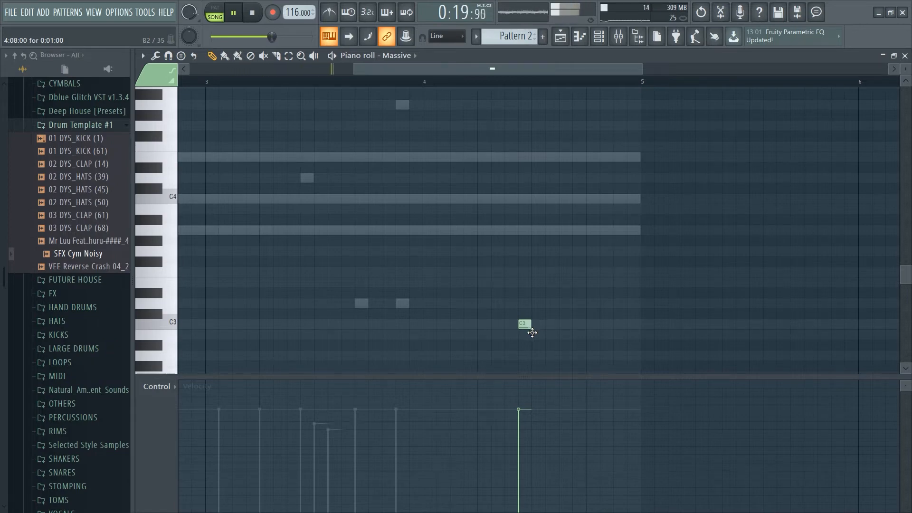
{"action": "left_click_drag", "start_coordinate": [532, 332], "coordinate": [582, 303]}
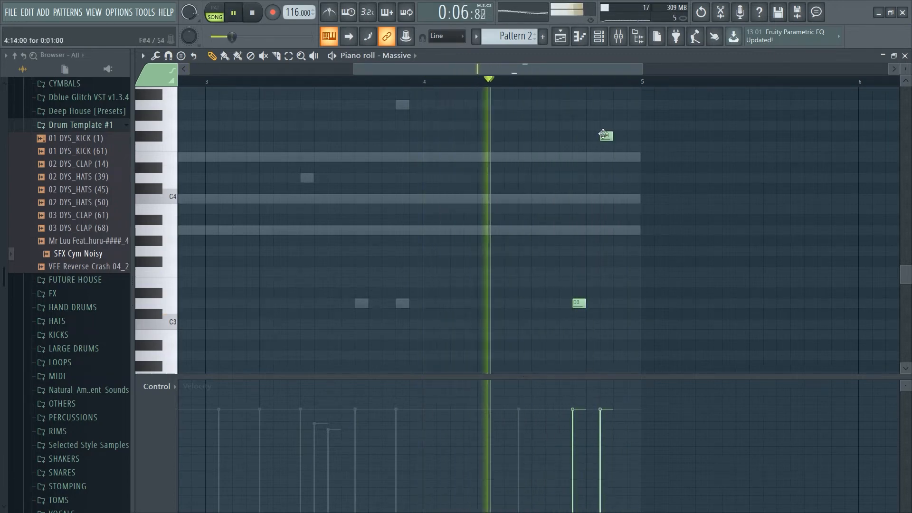
{"action": "left_click_drag", "start_coordinate": [608, 135], "coordinate": [610, 98]}
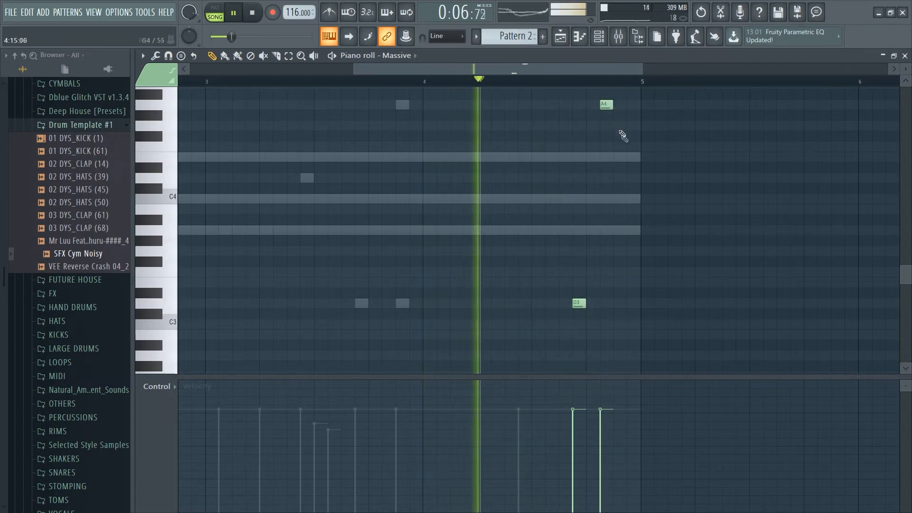
{"action": "left_click", "coordinate": [630, 231]}
{"action": "left_click_drag", "start_coordinate": [630, 233], "coordinate": [616, 232]}
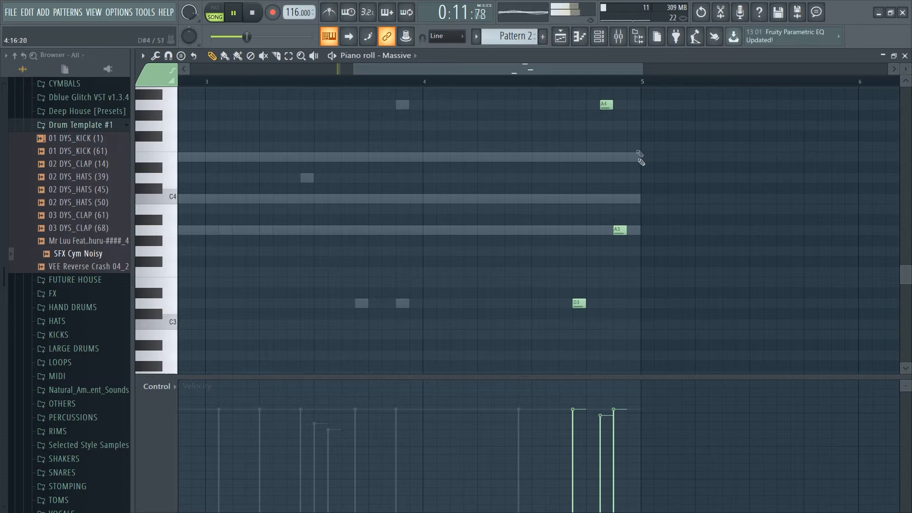
Step: Shorten the A4 and A3 notes in bar 4 slightly, and trim the D3 note to a length of 0:00:23
{"action": "scroll", "coordinate": [627, 88], "scroll_direction": "up", "scroll_amount": 3}
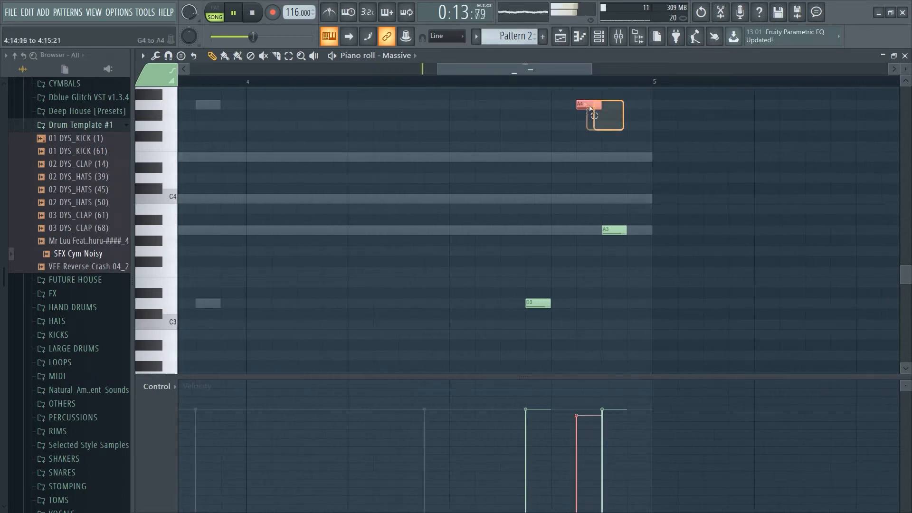
{"action": "left_click_drag", "start_coordinate": [589, 108], "coordinate": [592, 107]}
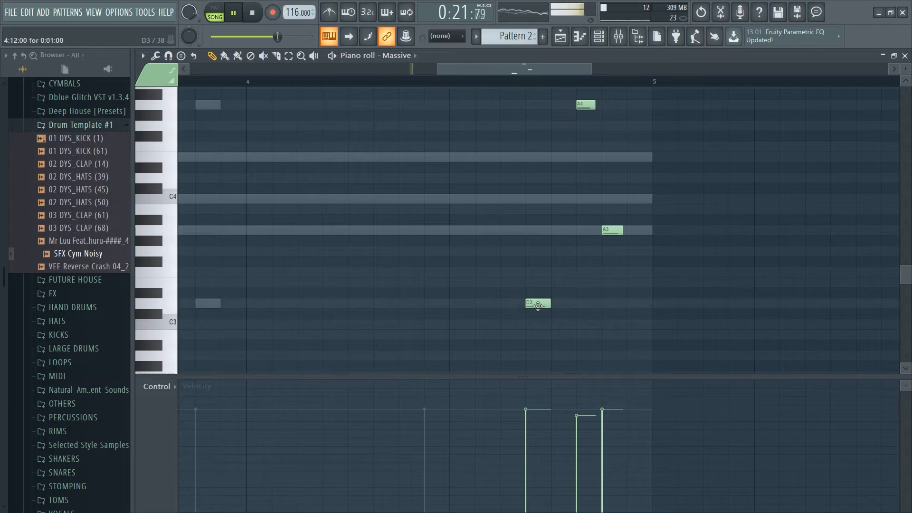
{"action": "left_click_drag", "start_coordinate": [549, 305], "coordinate": [546, 306]}
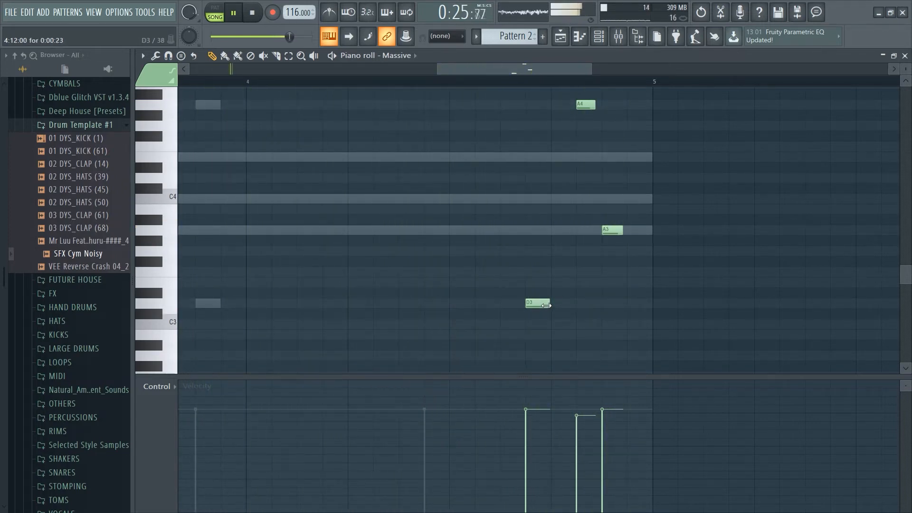
{"action": "scroll", "coordinate": [461, 86], "scroll_direction": "down", "scroll_amount": 2}
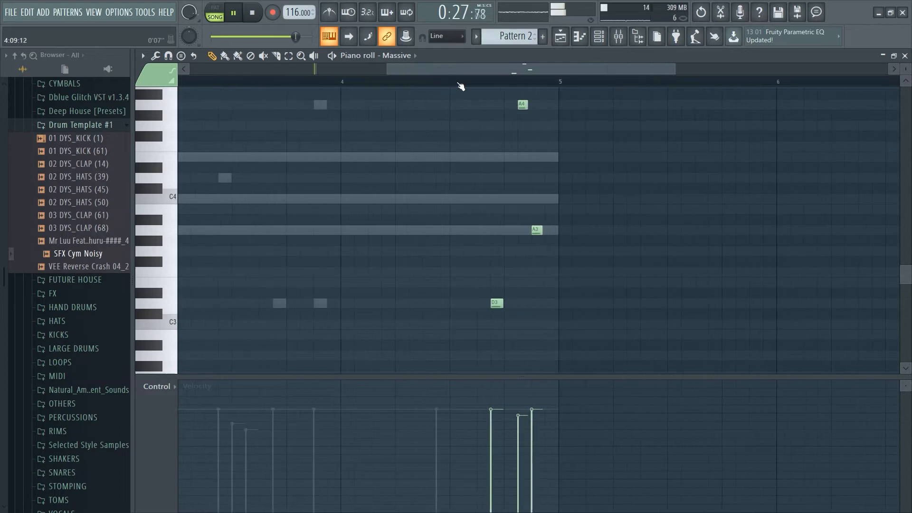
{"action": "scroll", "coordinate": [461, 87], "scroll_direction": "down", "scroll_amount": 3}
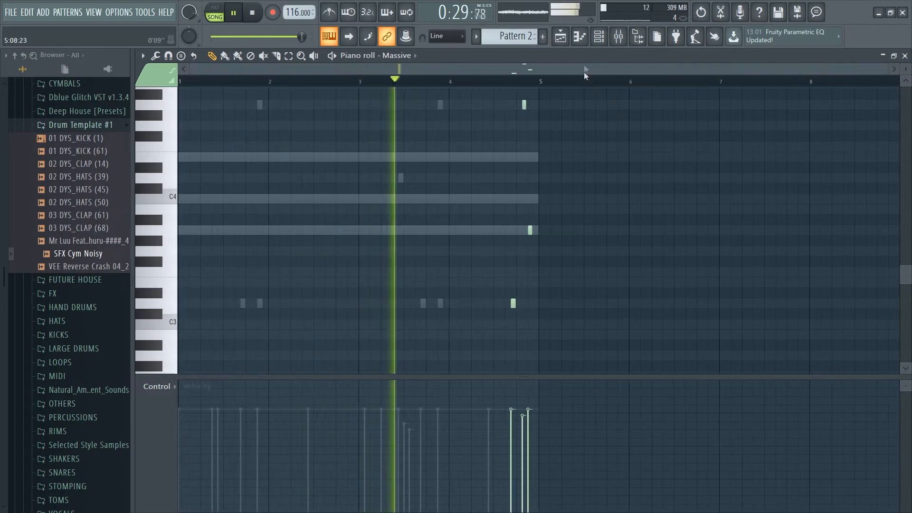
Step: Return to the channel rack and add a second reFX Nexus channel below Massive
{"action": "left_click", "coordinate": [596, 40]}
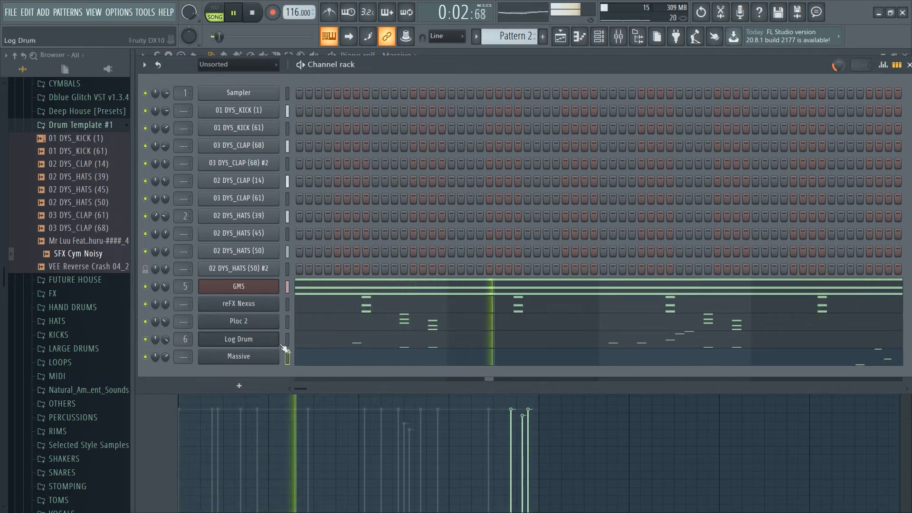
{"action": "left_click", "coordinate": [254, 386]}
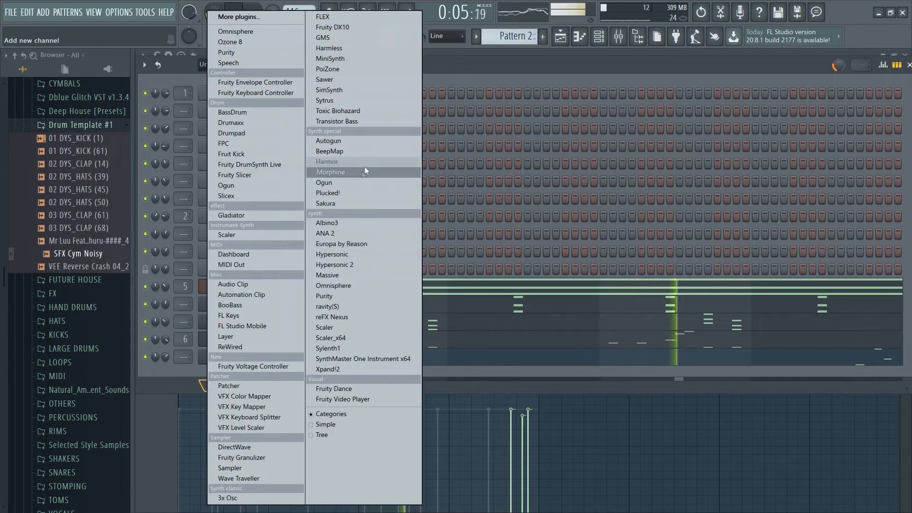
{"action": "left_click", "coordinate": [366, 317]}
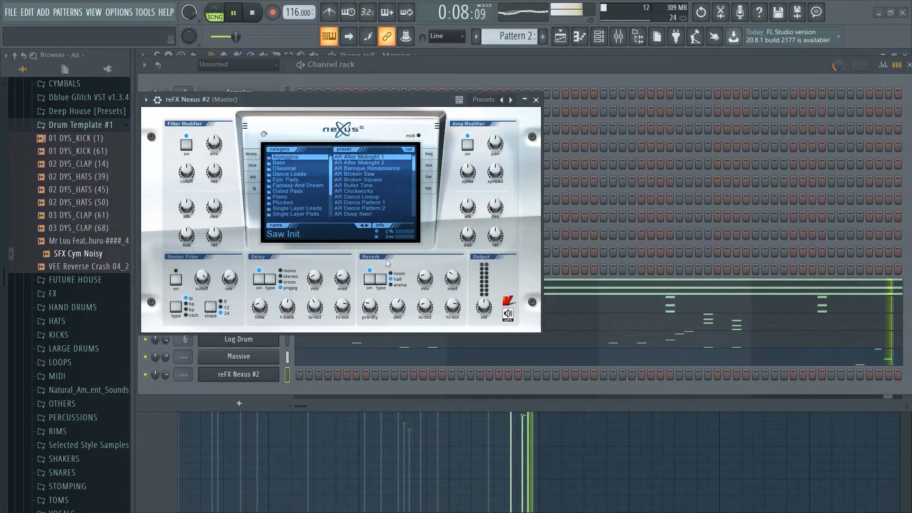
Step: Browse the Plucked category of the new Nexus, choose the PL UK Pikes 2 preset and close the plugin
{"action": "left_click", "coordinate": [285, 197]}
{"action": "left_click", "coordinate": [294, 203]}
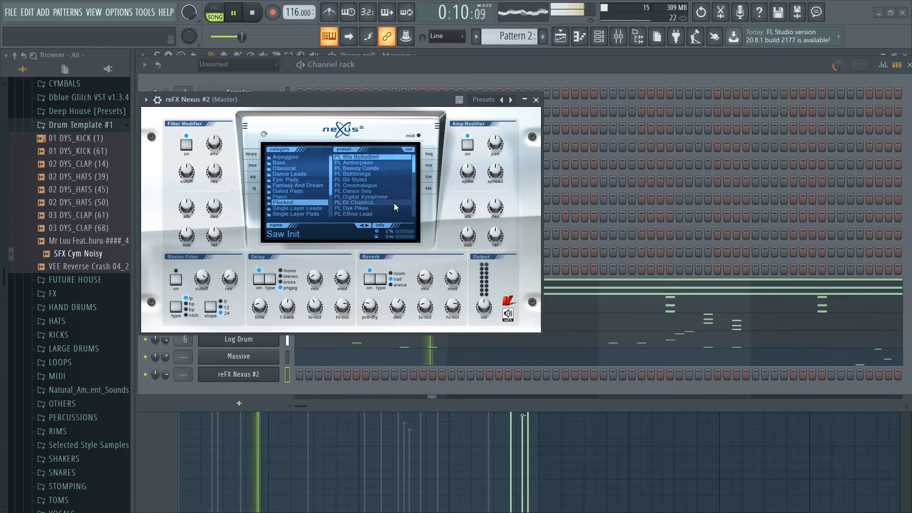
{"action": "scroll", "coordinate": [411, 185], "scroll_direction": "down", "scroll_amount": 5}
{"action": "left_click", "coordinate": [408, 191]}
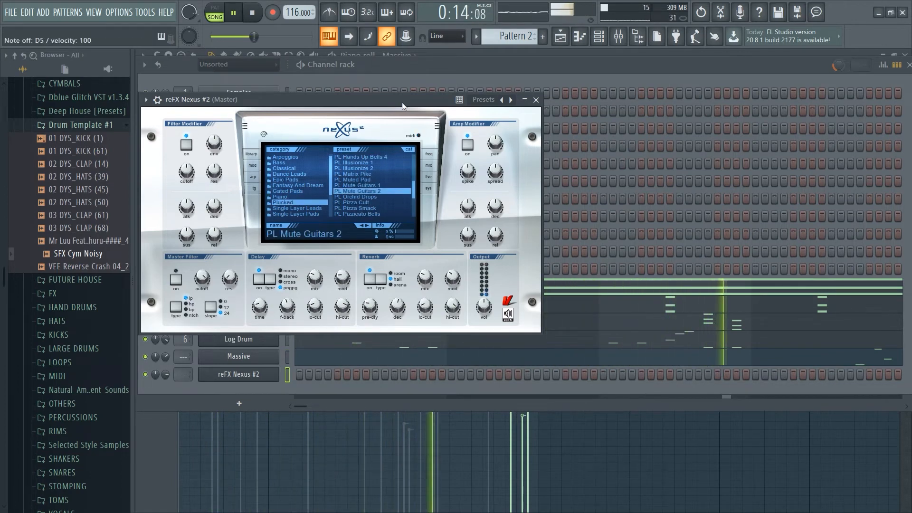
{"action": "left_click_drag", "start_coordinate": [414, 189], "coordinate": [411, 208]}
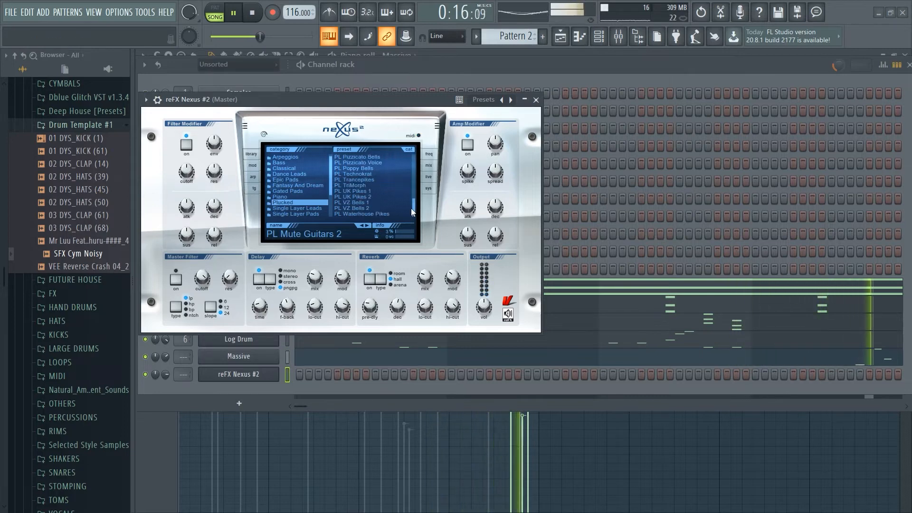
{"action": "left_click", "coordinate": [383, 191]}
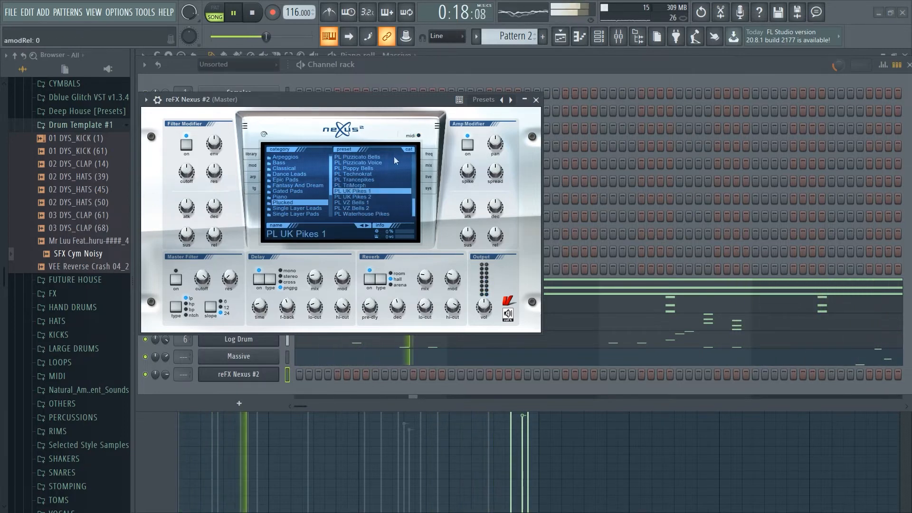
{"action": "left_click", "coordinate": [400, 197]}
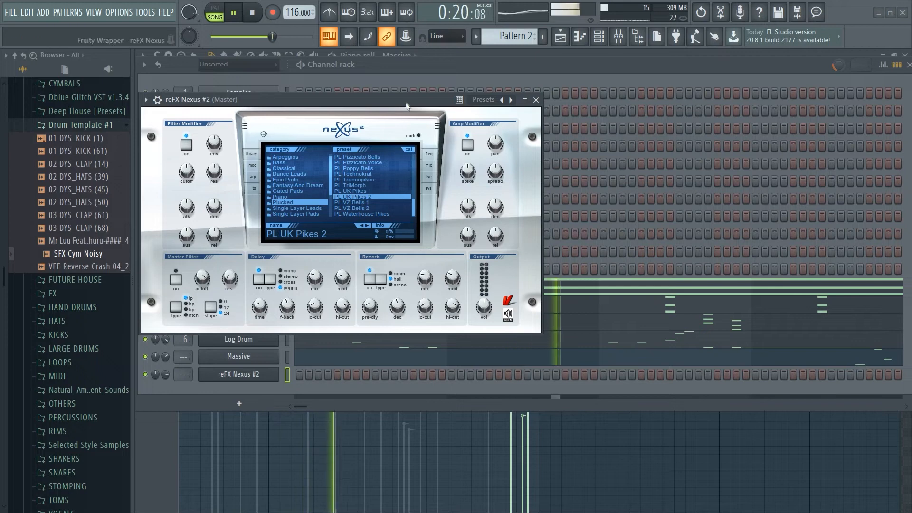
{"action": "left_click", "coordinate": [536, 100]}
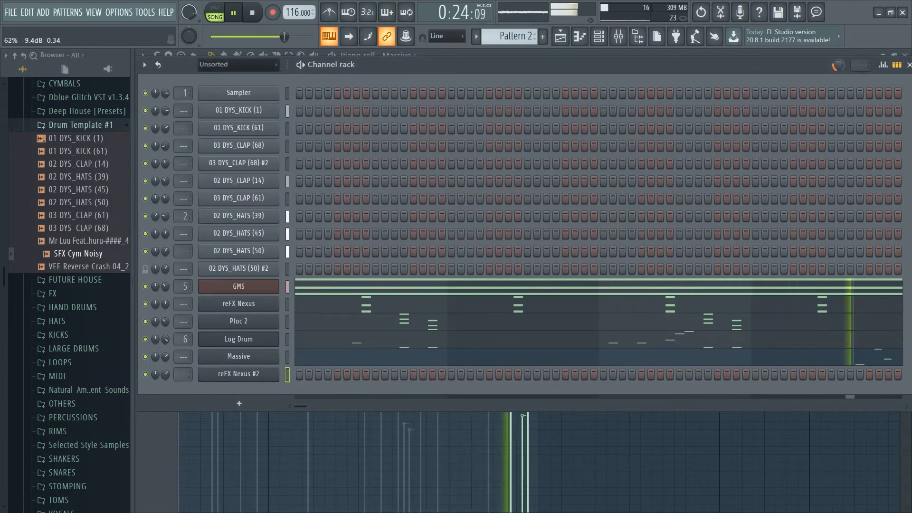
Step: Open the piano roll of reFX Nexus #2, stop playback and place a C4 note at step 2 of bar 1
{"action": "right_click", "coordinate": [288, 366]}
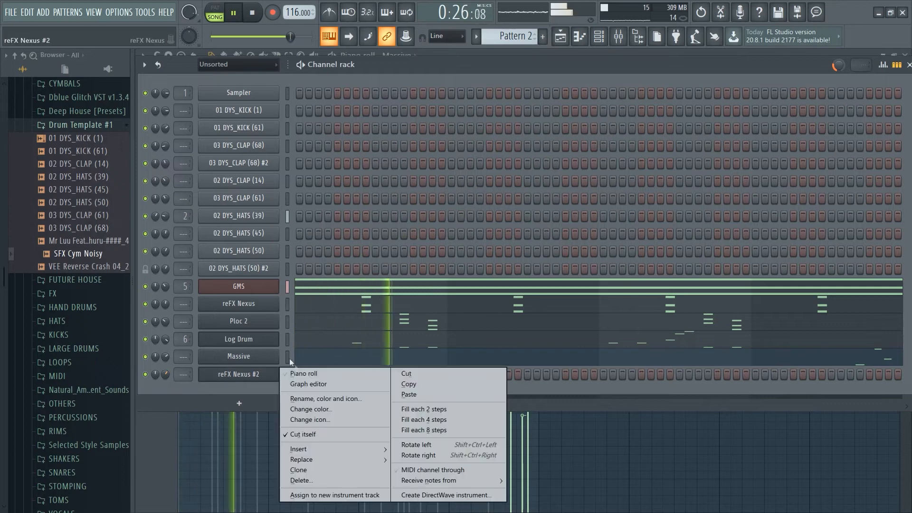
{"action": "left_click", "coordinate": [306, 370]}
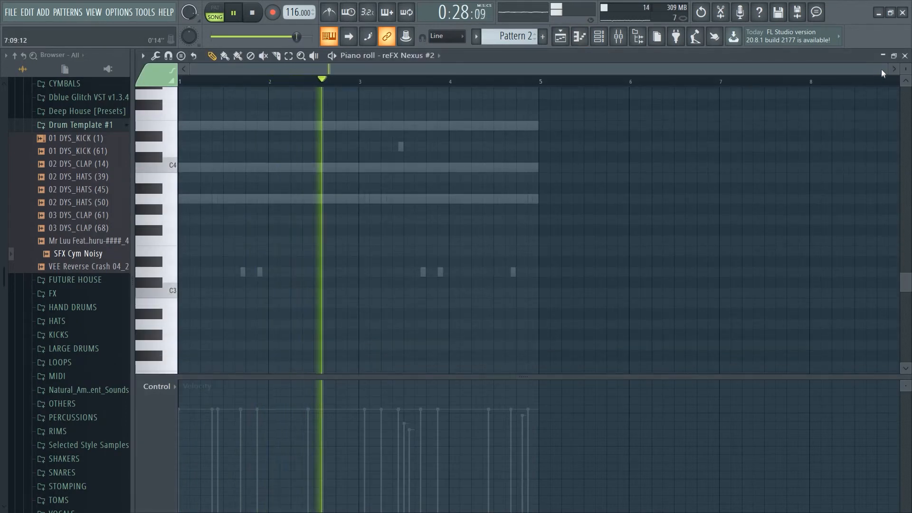
{"action": "left_click_drag", "start_coordinate": [886, 75], "coordinate": [278, 139]}
{"action": "key", "text": "space"}
{"action": "scroll", "coordinate": [260, 178], "scroll_direction": "up", "scroll_amount": 3}
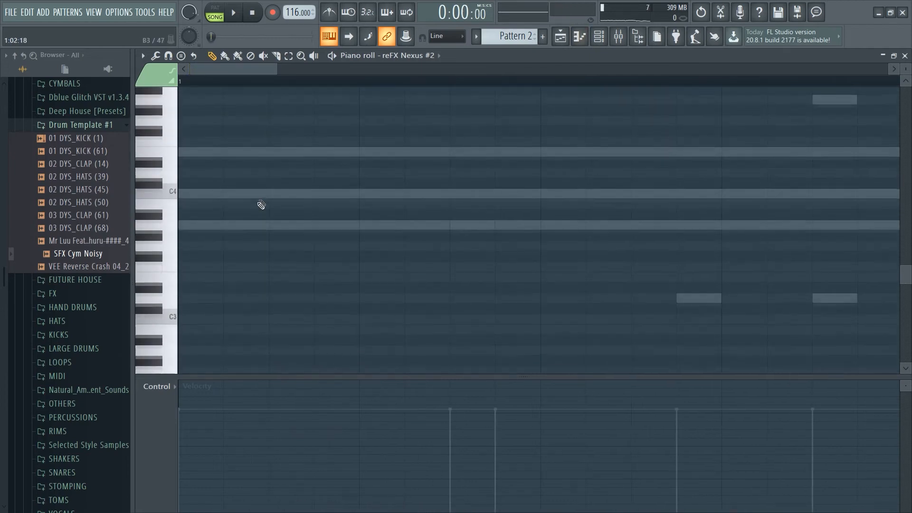
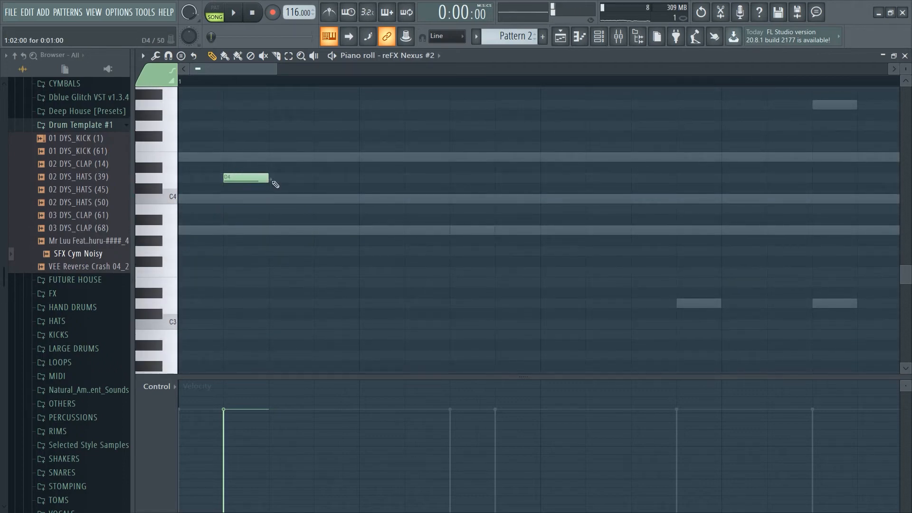
{"action": "scroll", "coordinate": [250, 177], "scroll_direction": "up", "scroll_amount": 2}
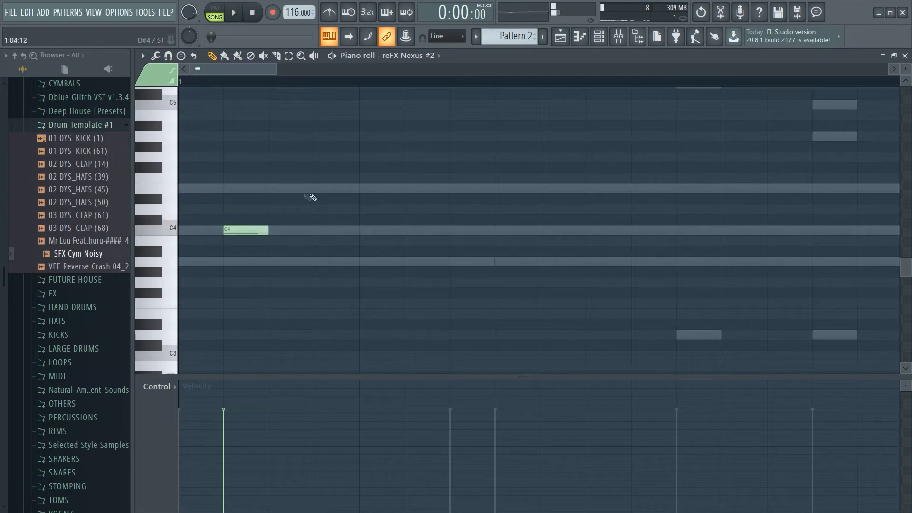
Step: Check the C4 note's timing against playback and move it to step 3 of bar 1
{"action": "key", "text": "space"}
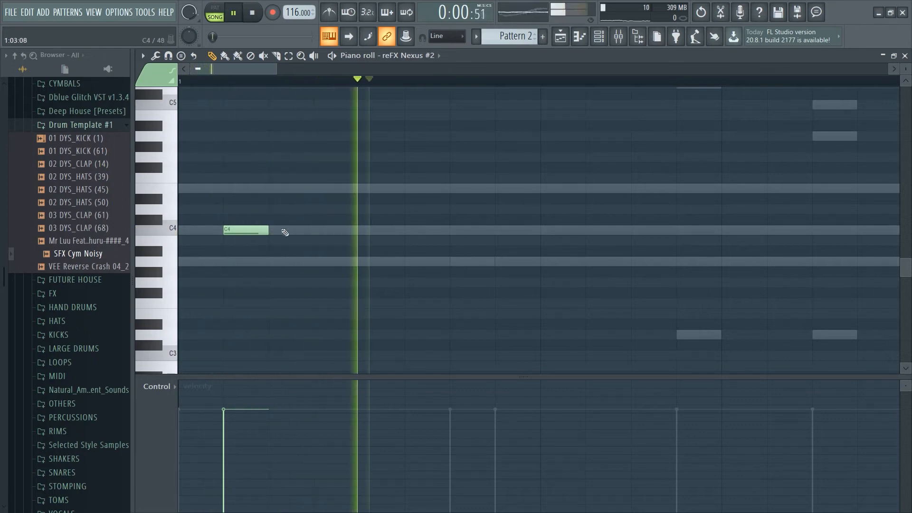
{"action": "key", "text": "space"}
{"action": "key", "text": "space"}
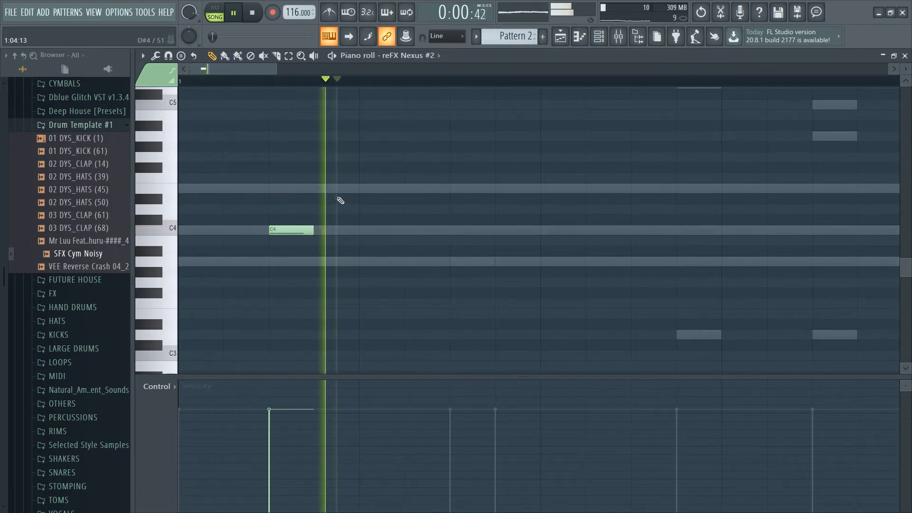
{"action": "key", "text": "space"}
{"action": "key", "text": "space"}
Step: Add A3 notes at steps 5 and 6 of bar 1, checking them against playback
{"action": "left_click", "coordinate": [376, 261]}
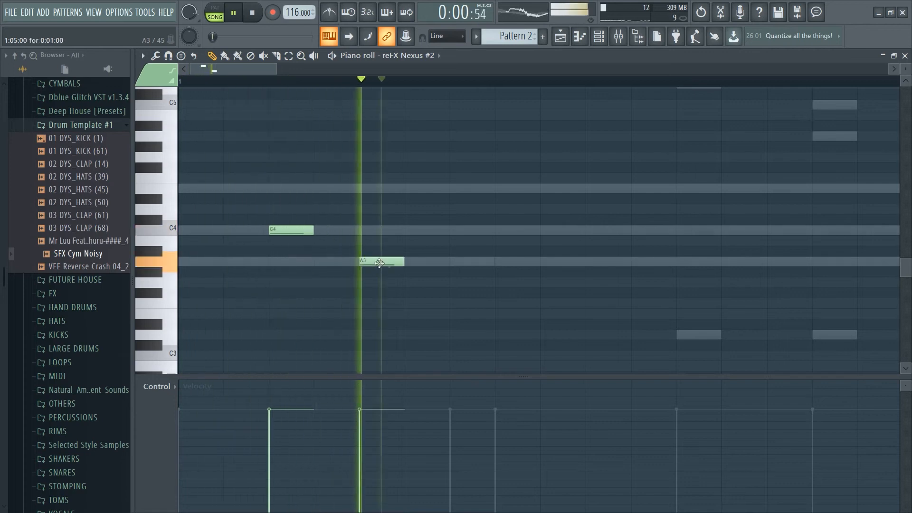
{"action": "key", "text": "space"}
{"action": "key", "text": "space"}
{"action": "left_click", "coordinate": [412, 253]}
{"action": "left_click_drag", "start_coordinate": [412, 255], "coordinate": [412, 261]}
{"action": "key", "text": "space"}
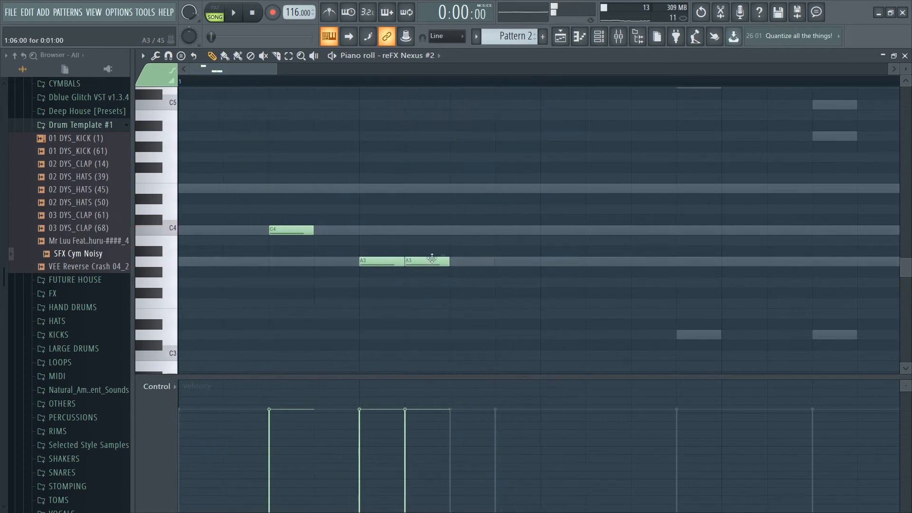
Step: Add a C4 note at step 8 of bar 1 and replay the melody from the start
{"action": "key", "text": "space"}
{"action": "left_click", "coordinate": [497, 230]}
{"action": "key", "text": "space"}
{"action": "key", "text": "space"}
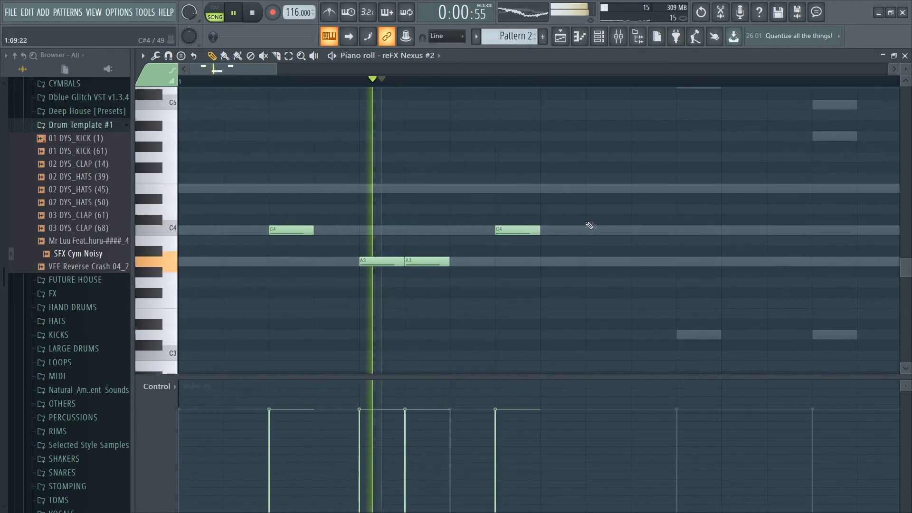
Step: Place a B3 note at step 10 and an A3 note at step 11 of bar 1, checking them against playback
{"action": "left_click", "coordinate": [592, 250]}
{"action": "key", "text": "space"}
{"action": "key", "text": "space"}
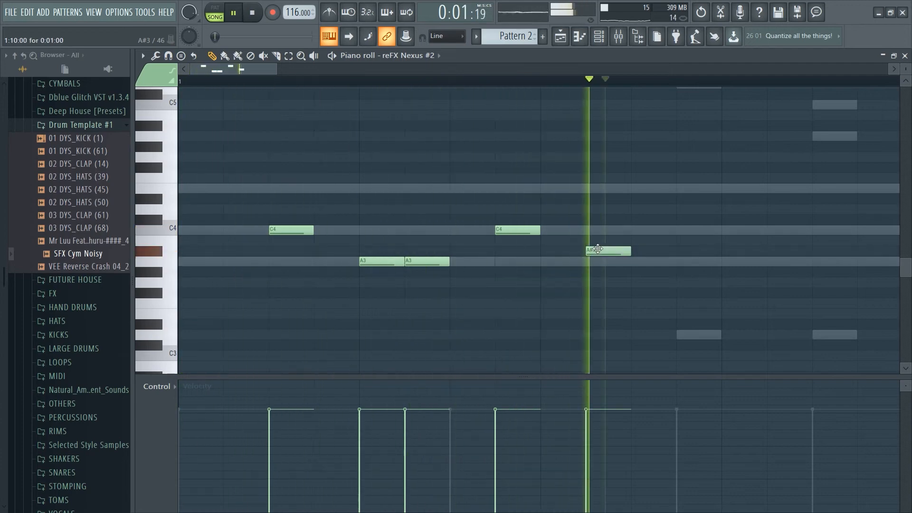
{"action": "left_click_drag", "start_coordinate": [593, 250], "coordinate": [597, 240]}
{"action": "key", "text": "space"}
{"action": "key", "text": "space"}
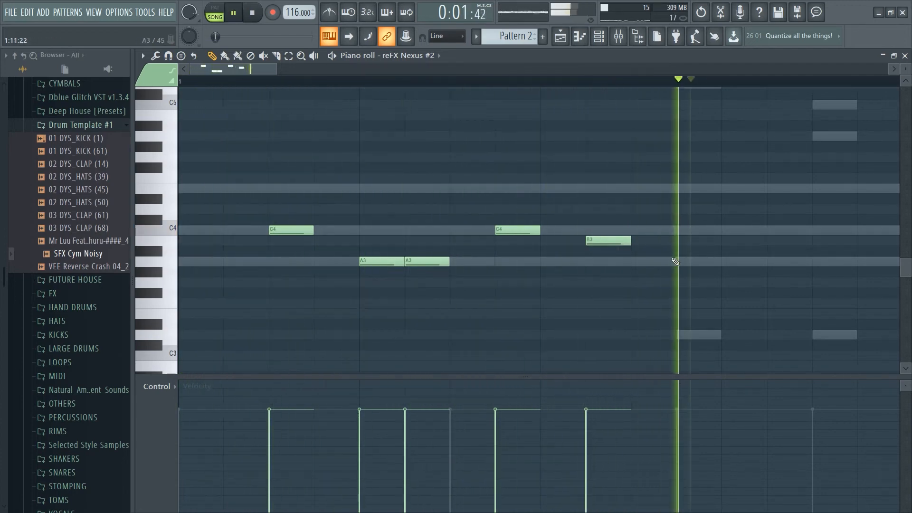
{"action": "key", "text": "space"}
{"action": "key", "text": "space"}
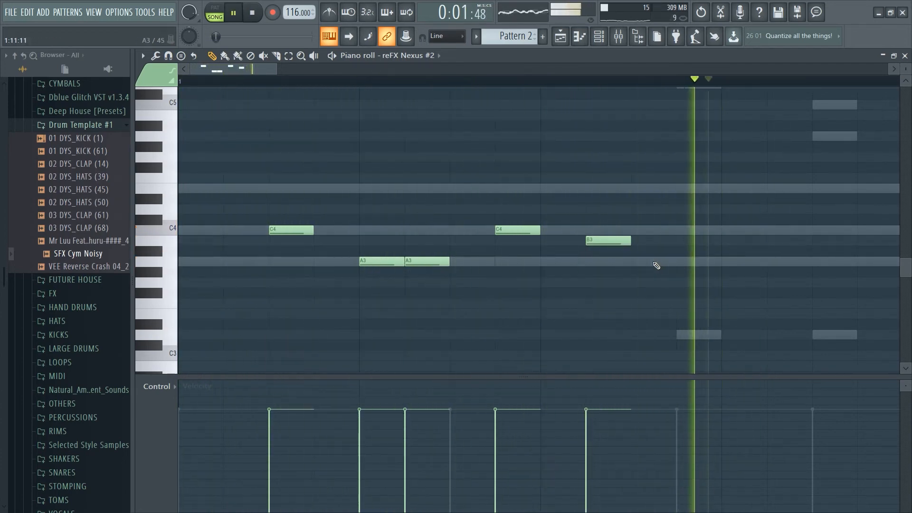
{"action": "key", "text": "space"}
{"action": "scroll", "coordinate": [576, 126], "scroll_direction": "up", "scroll_amount": 3}
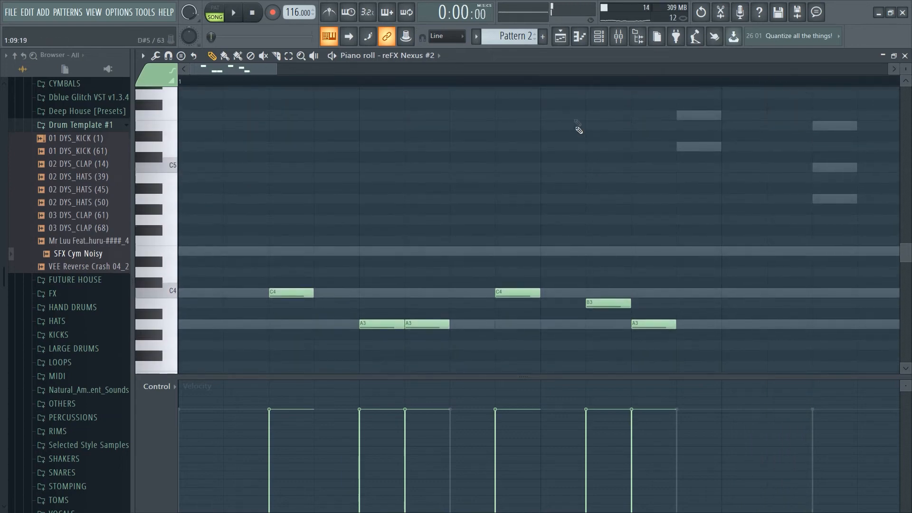
Step: Transpose all the reFX Nexus #2 melody notes up two octaves
{"action": "scroll", "coordinate": [577, 126], "scroll_direction": "down", "scroll_amount": 3, "text": "ctrl"}
{"action": "scroll", "coordinate": [530, 179], "scroll_direction": "down", "scroll_amount": 5}
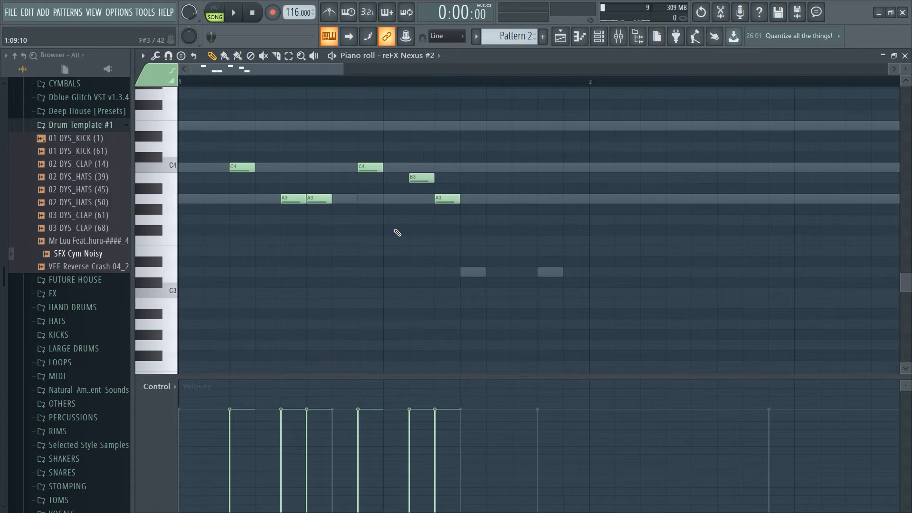
{"action": "key", "text": "ctrl+Up"}
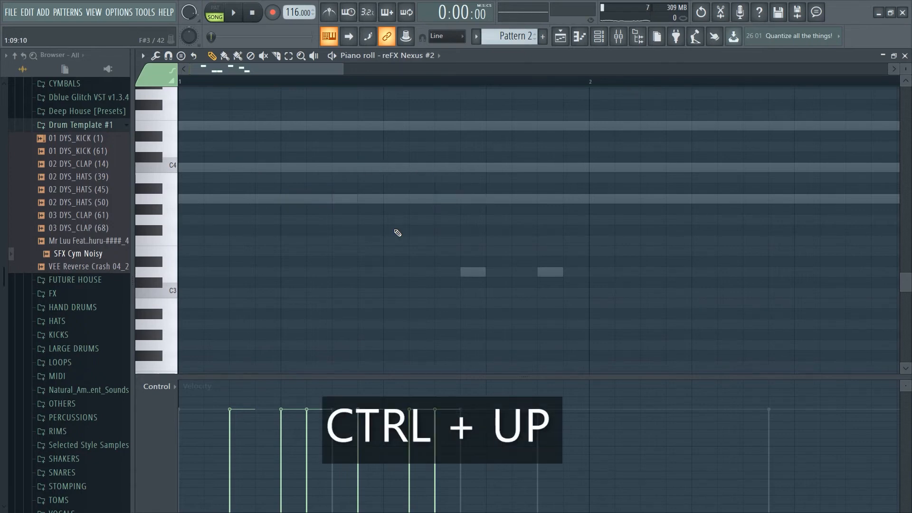
{"action": "scroll", "coordinate": [397, 231], "scroll_direction": "up", "scroll_amount": 5}
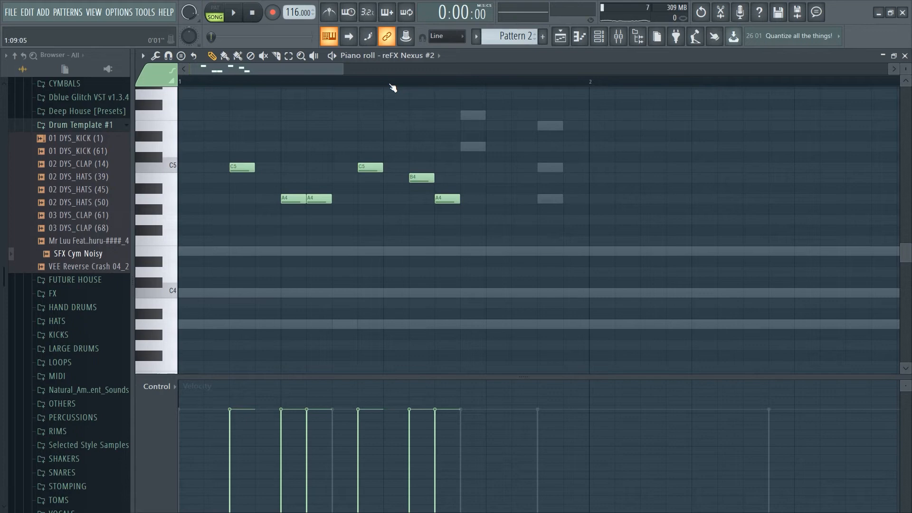
{"action": "scroll", "coordinate": [397, 203], "scroll_direction": "up", "scroll_amount": 5}
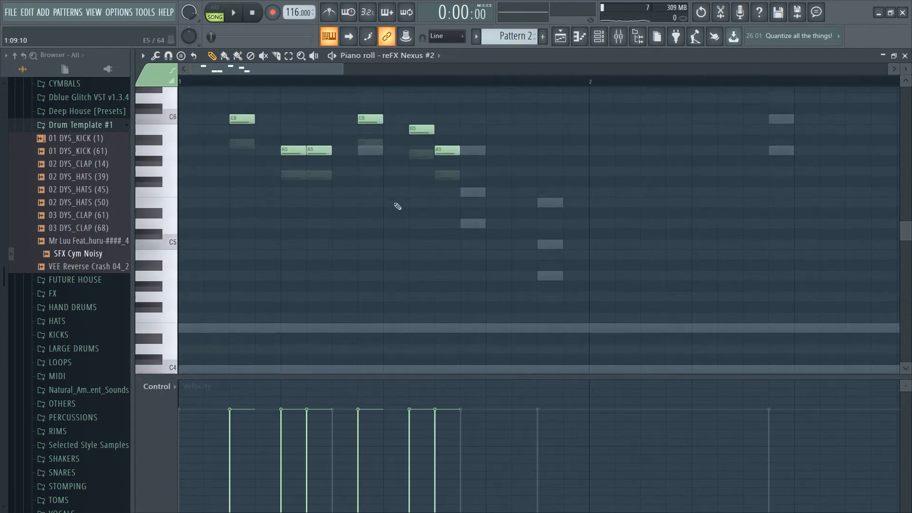
Step: Check the transposed melody against playback and move the last A5 note to step 12 of bar 1
{"action": "key", "text": "space"}
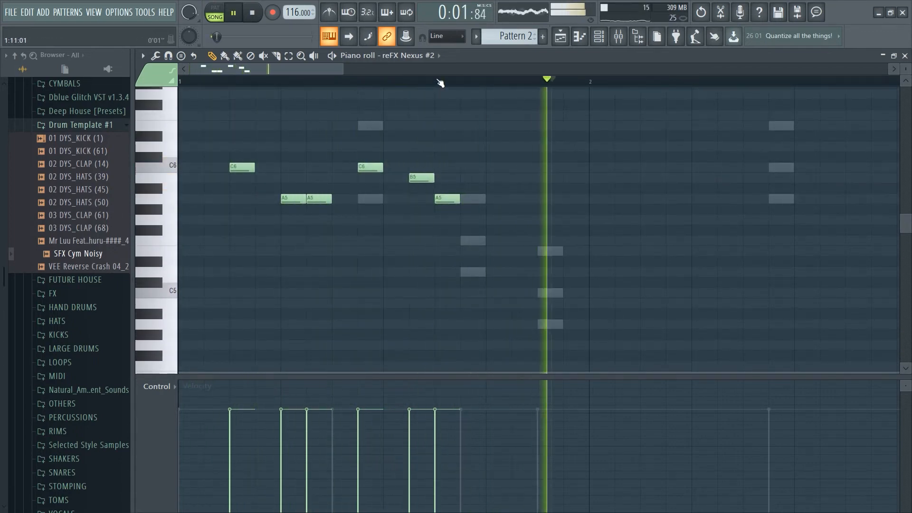
{"action": "key", "text": "space"}
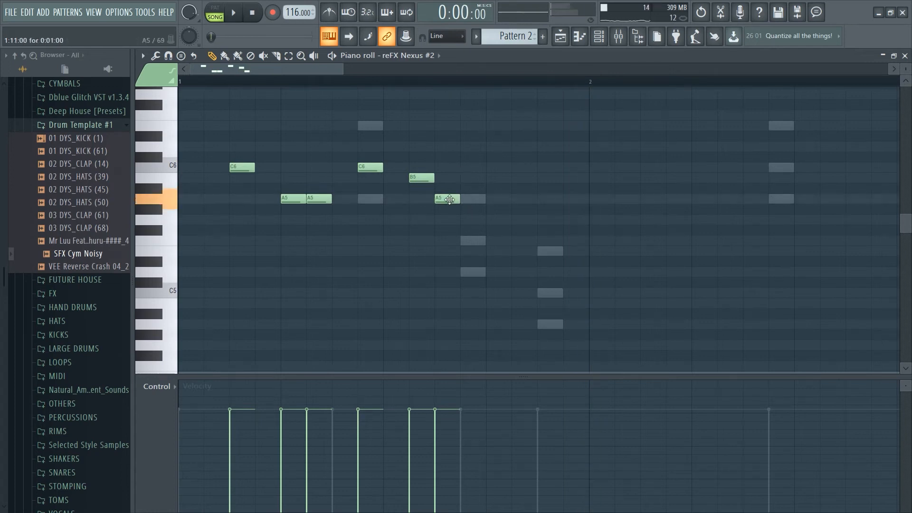
{"action": "key", "text": "space"}
{"action": "scroll", "coordinate": [499, 85], "scroll_direction": "down", "scroll_amount": 3}
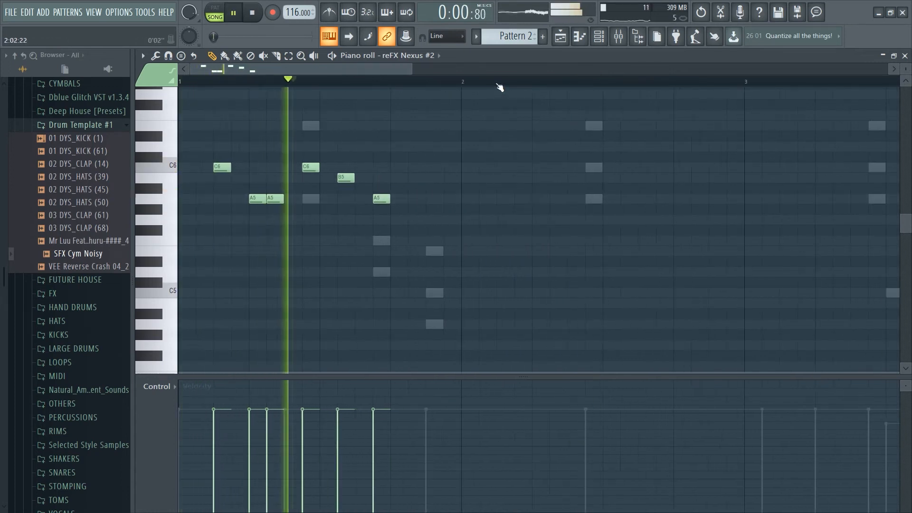
Step: Duplicate the one-bar melody three times to fill bars 2 to 4, and clear the note selection
{"action": "key", "text": "ctrl+a"}
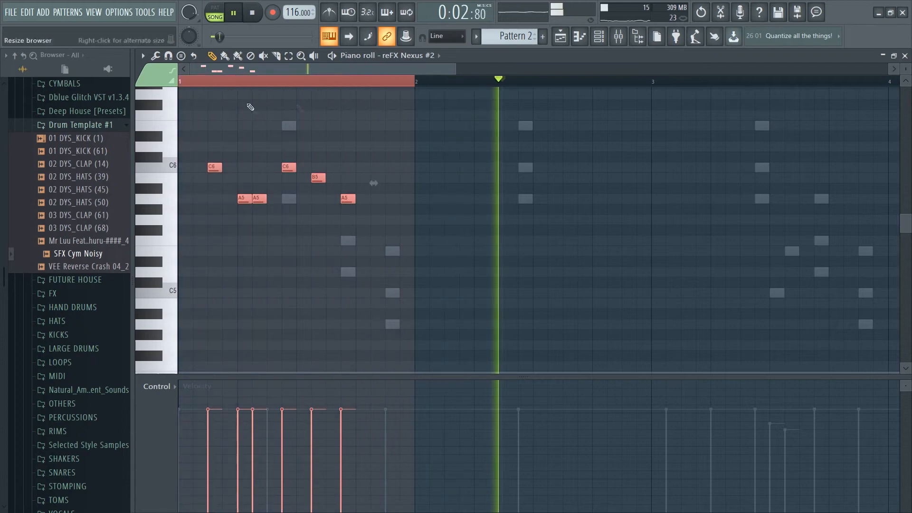
{"action": "scroll", "coordinate": [321, 86], "scroll_direction": "down", "scroll_amount": 2}
{"action": "key", "text": "ctrl+b"}
{"action": "key", "text": "ctrl+b"}
{"action": "key", "text": "ctrl+b"}
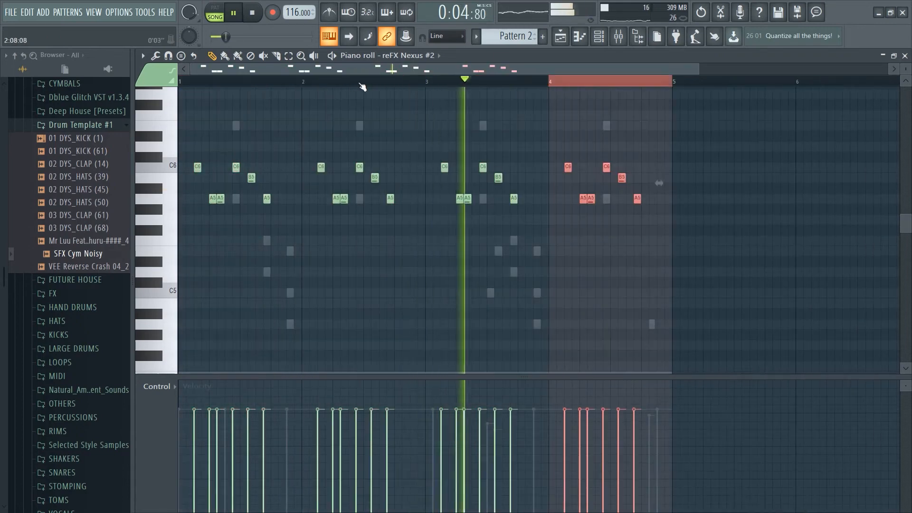
{"action": "key", "text": "ctrl+d"}
Step: Adjust the reFX Nexus #2 channel volume and add a ravity(S) synth channel
{"action": "left_click", "coordinate": [599, 37]}
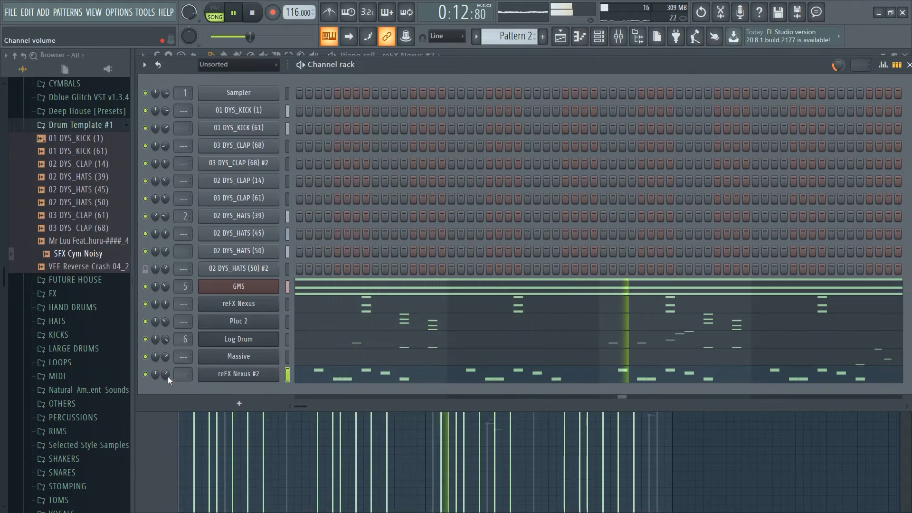
{"action": "left_click_drag", "start_coordinate": [167, 376], "coordinate": [168, 374]}
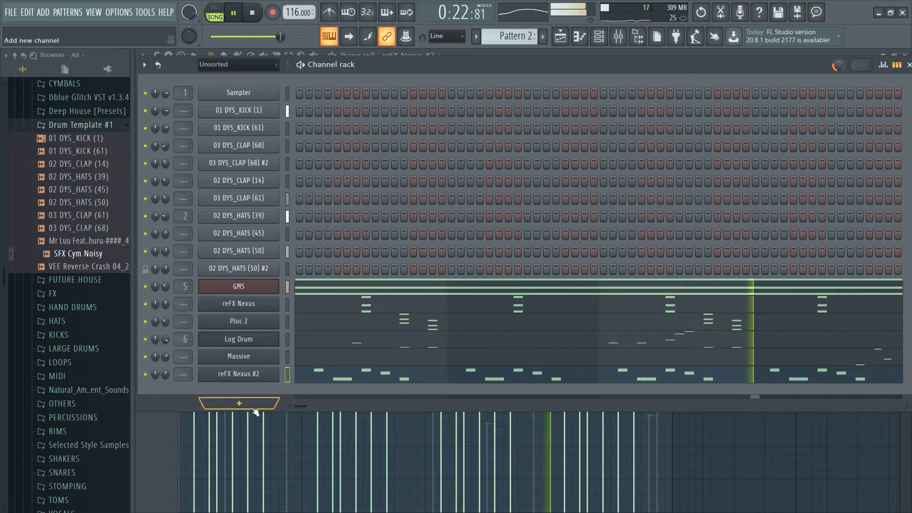
{"action": "left_click", "coordinate": [239, 403]}
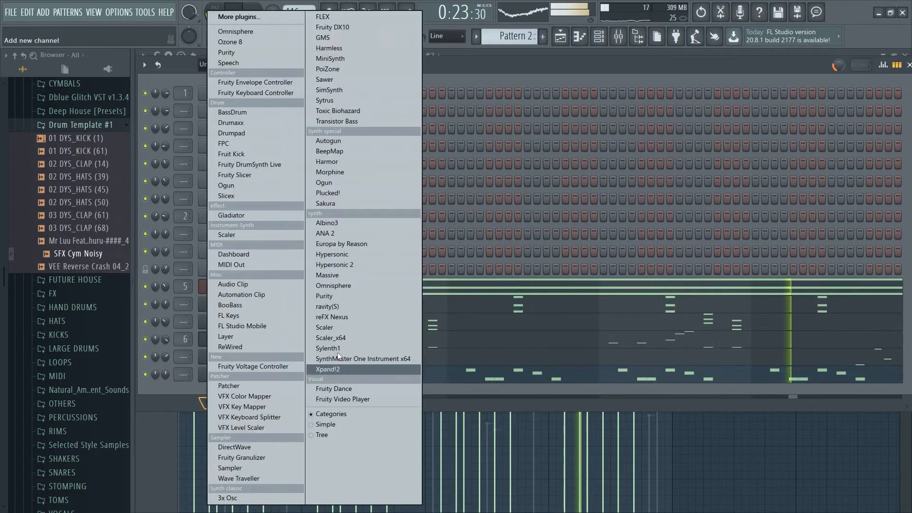
{"action": "left_click", "coordinate": [349, 307]}
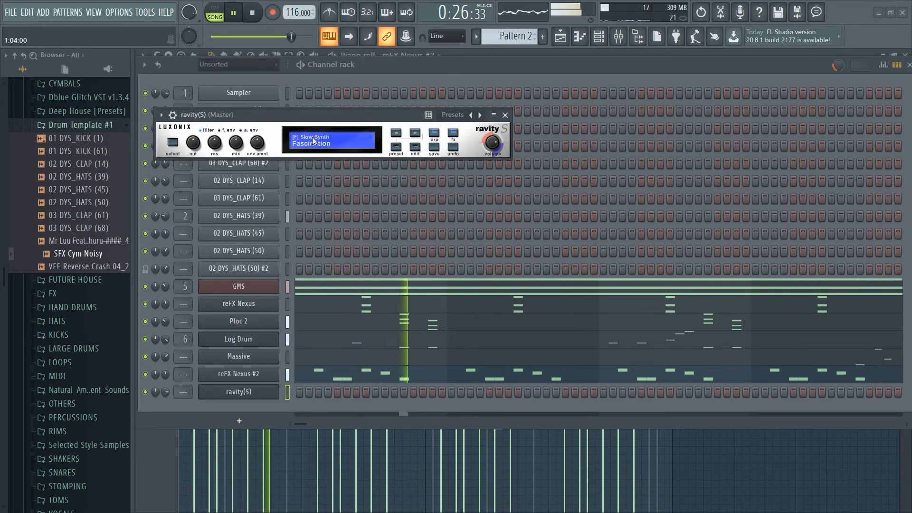
Step: Load the factory Bass Synth preset Sqr Env in ravity(S) and set its channel volume to 58%
{"action": "left_click", "coordinate": [314, 141]}
{"action": "left_click", "coordinate": [192, 280]}
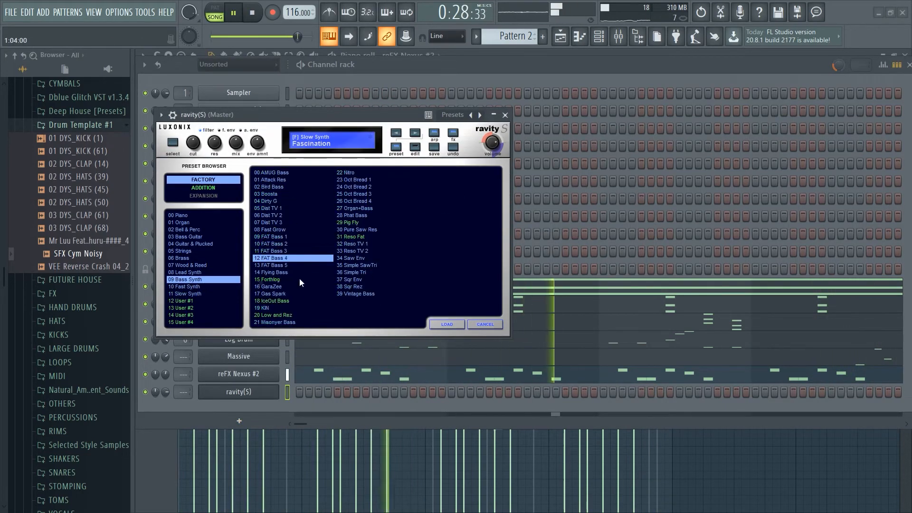
{"action": "left_click", "coordinate": [505, 116]}
{"action": "mouse_move", "coordinate": [168, 393]}
{"action": "left_mouse_down"}
{"action": "mouse_move", "coordinate": [168, 380]}
{"action": "mouse_move", "coordinate": [168, 389]}
{"action": "left_mouse_up"}
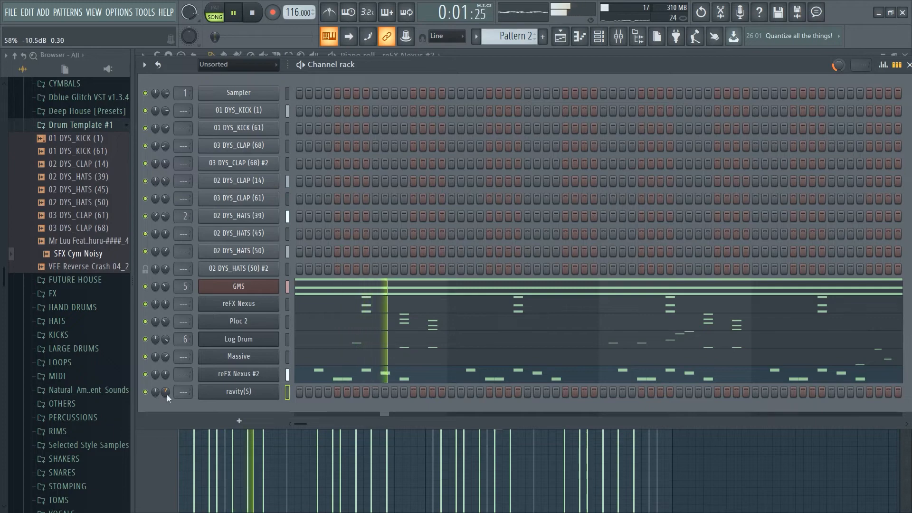
Step: Edit ravity(S) Layer 1's filter, setting the envelope amount to 60% and the cutoff to 21.7 Hz
{"action": "left_click", "coordinate": [239, 394]}
{"action": "left_click", "coordinate": [416, 148]}
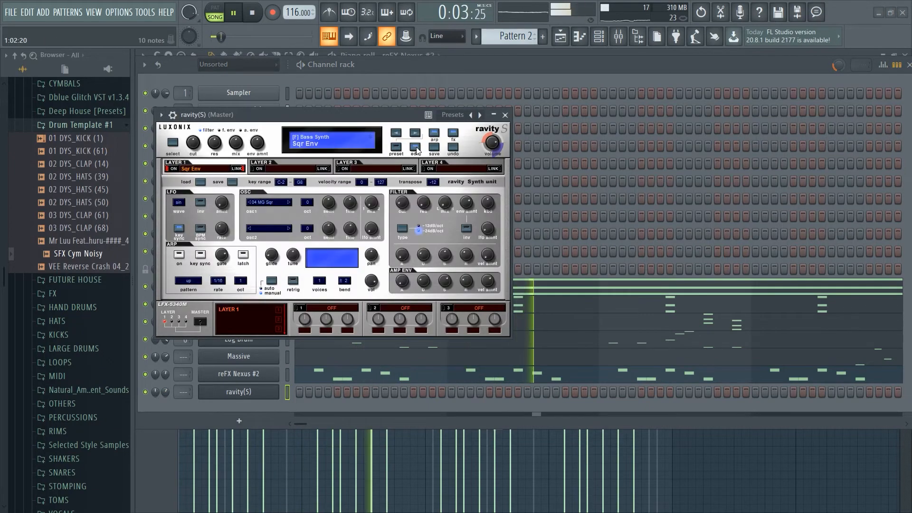
{"action": "left_click_drag", "start_coordinate": [465, 201], "coordinate": [466, 210]}
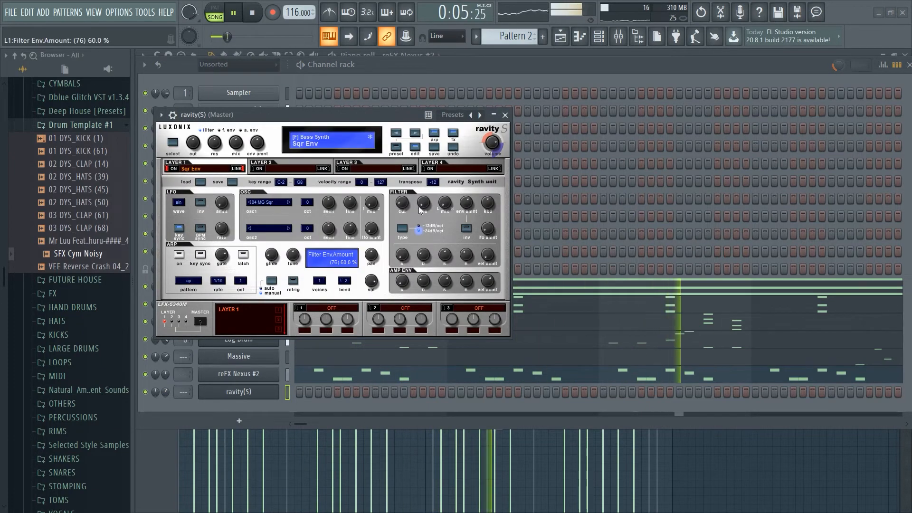
{"action": "left_click_drag", "start_coordinate": [402, 205], "coordinate": [403, 207]}
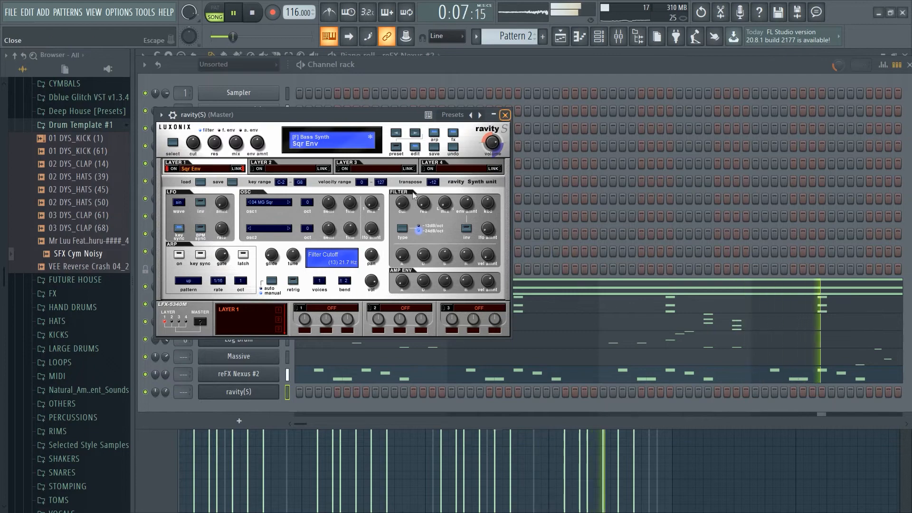
{"action": "left_click", "coordinate": [505, 114]}
Step: Draw an A3 note 14 steps long from the start of bar 1 in the ravity(S) piano roll
{"action": "right_click", "coordinate": [276, 389]}
{"action": "left_click", "coordinate": [295, 375]}
{"action": "scroll", "coordinate": [189, 295], "scroll_direction": "down", "scroll_amount": 3}
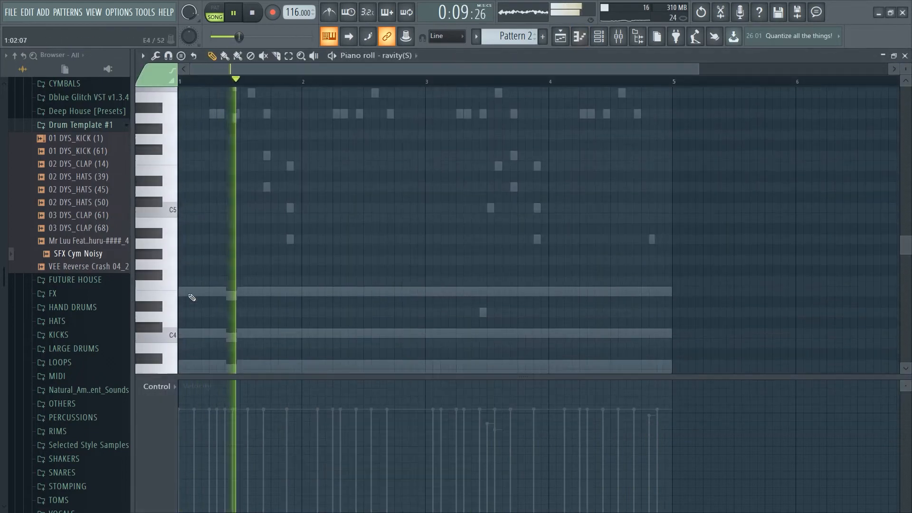
{"action": "left_click", "coordinate": [186, 293]}
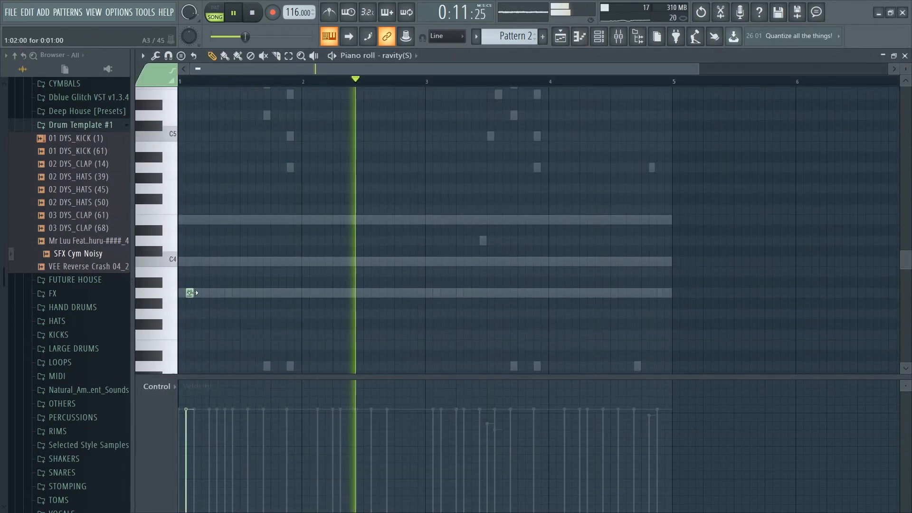
{"action": "left_click_drag", "start_coordinate": [193, 294], "coordinate": [241, 306]}
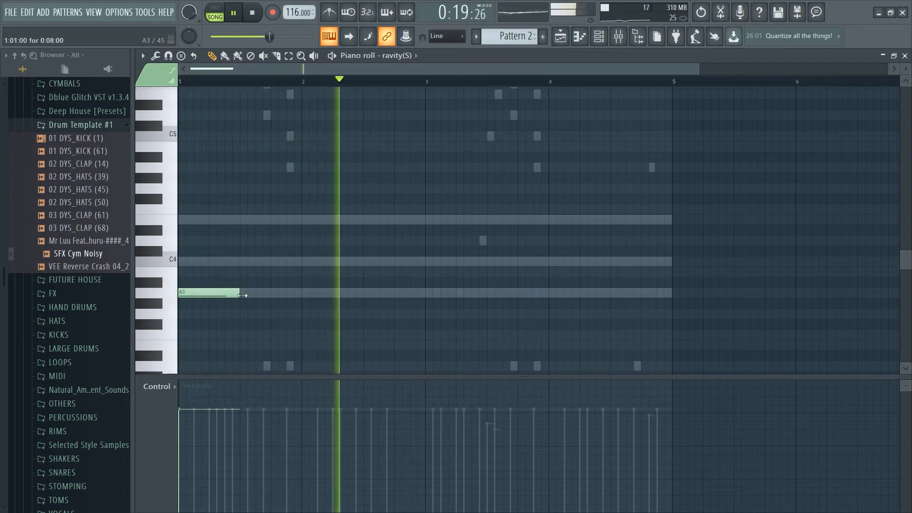
{"action": "left_click_drag", "start_coordinate": [239, 294], "coordinate": [287, 295]}
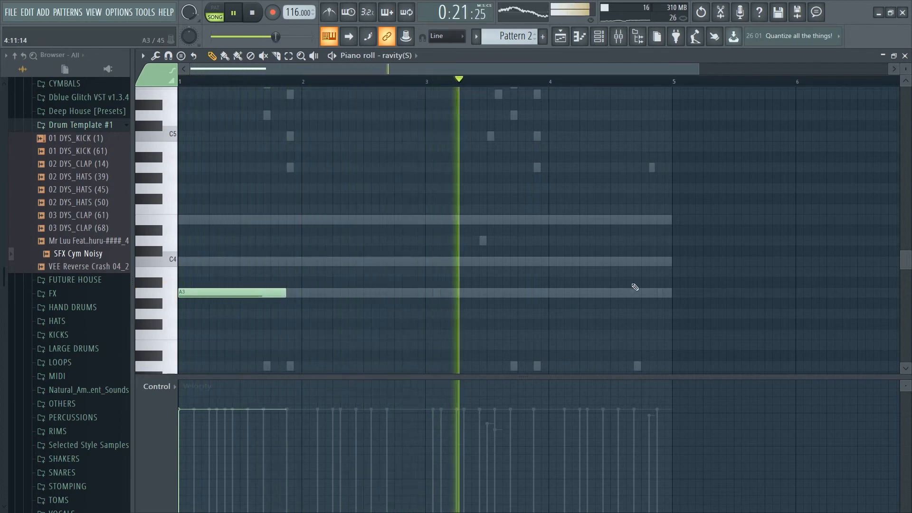
Step: Place a two-step F4 note at step 15 of bar 4, checking its pitch against playback
{"action": "left_click", "coordinate": [636, 283]}
{"action": "left_click_drag", "start_coordinate": [741, 281], "coordinate": [670, 261]}
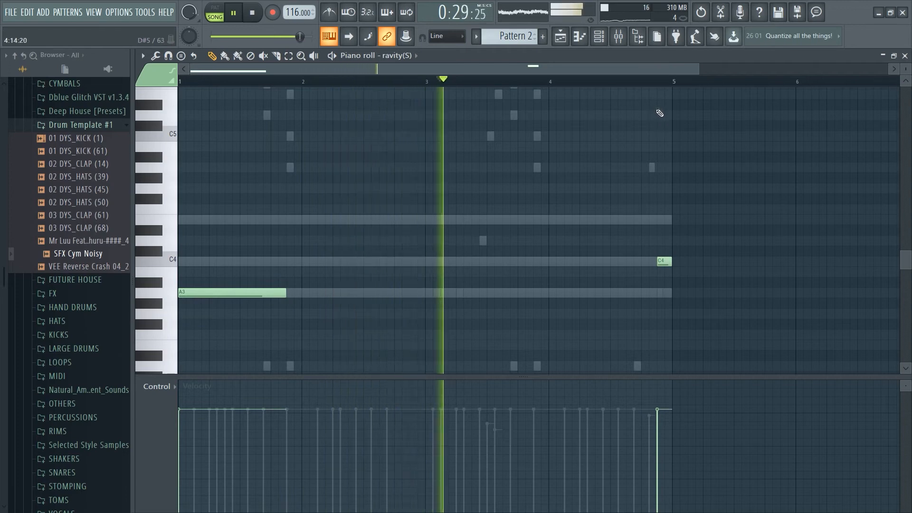
{"action": "left_click_drag", "start_coordinate": [663, 259], "coordinate": [663, 218]}
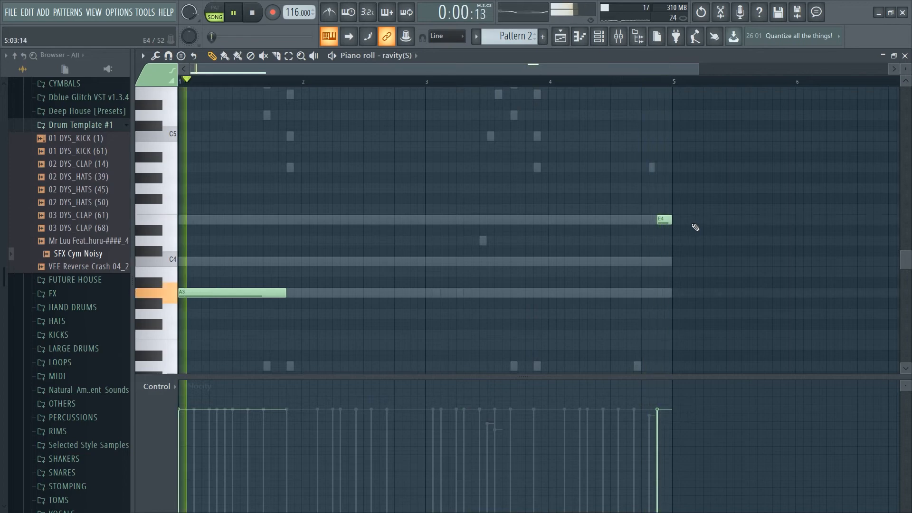
{"action": "scroll", "coordinate": [678, 223], "scroll_direction": "down", "scroll_amount": 3}
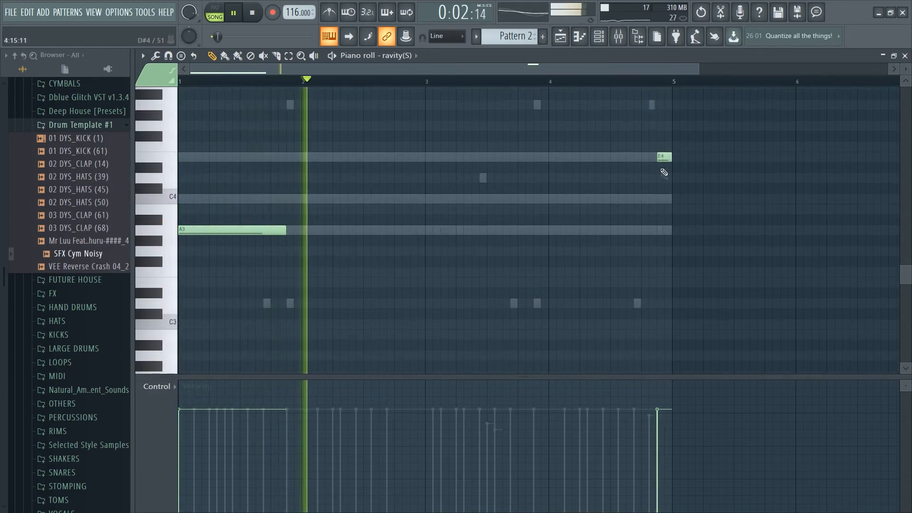
{"action": "left_click_drag", "start_coordinate": [664, 156], "coordinate": [665, 146]}
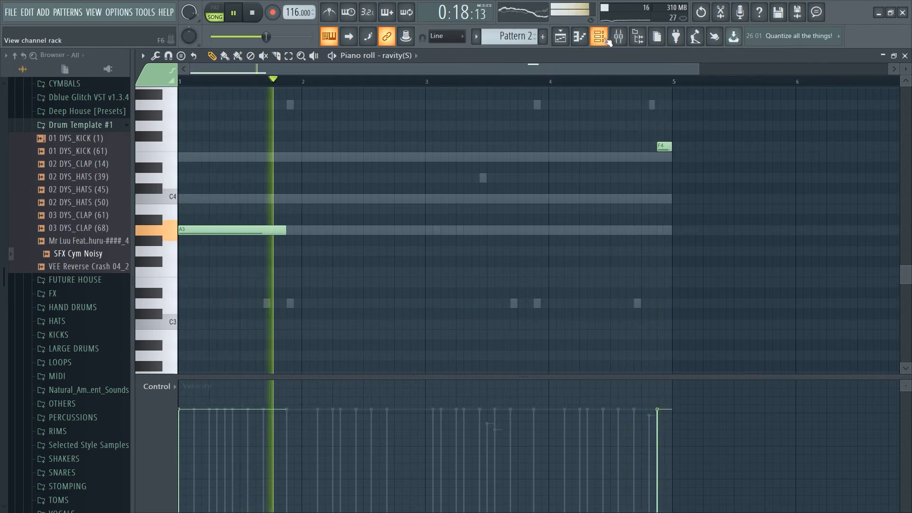
{"action": "key", "text": "space"}
Step: Examine the Log Drum notes for comparison and return to the ravity(S) piano roll
{"action": "left_click", "coordinate": [600, 37]}
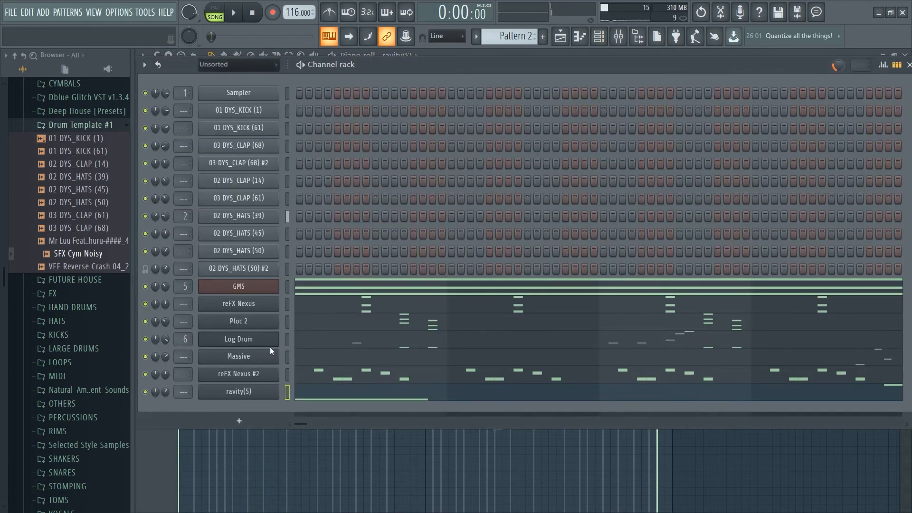
{"action": "left_click", "coordinate": [338, 347]}
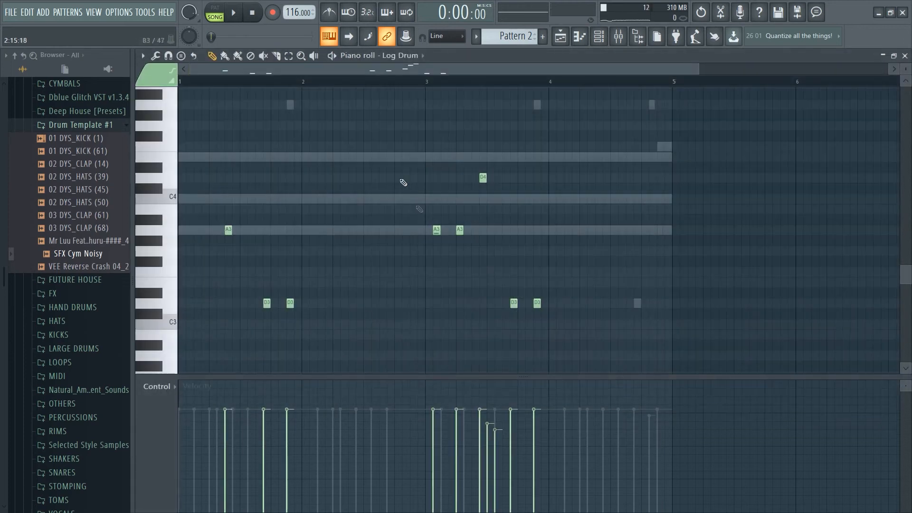
{"action": "scroll", "coordinate": [401, 181], "scroll_direction": "down", "scroll_amount": 2}
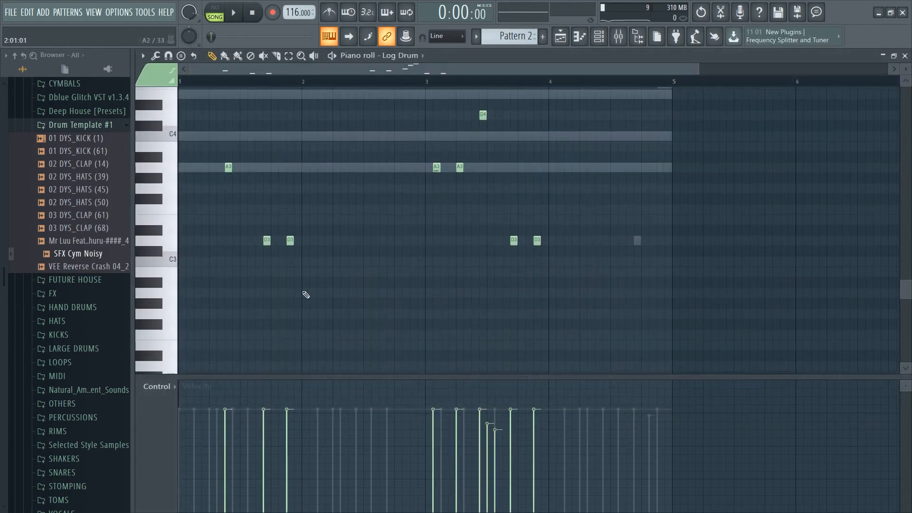
{"action": "left_click", "coordinate": [599, 37]}
{"action": "left_click", "coordinate": [364, 390]}
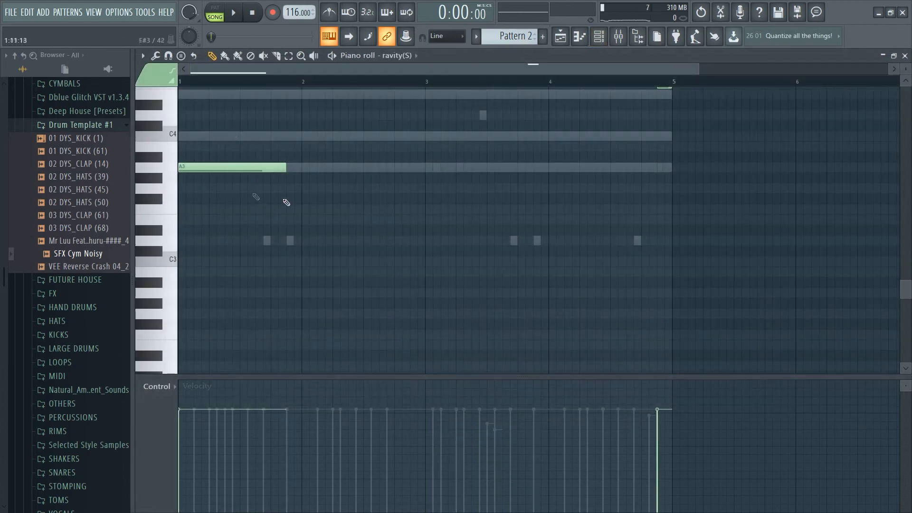
Step: Route the ravity(S) channel to mixer track 7
{"action": "left_click", "coordinate": [602, 36]}
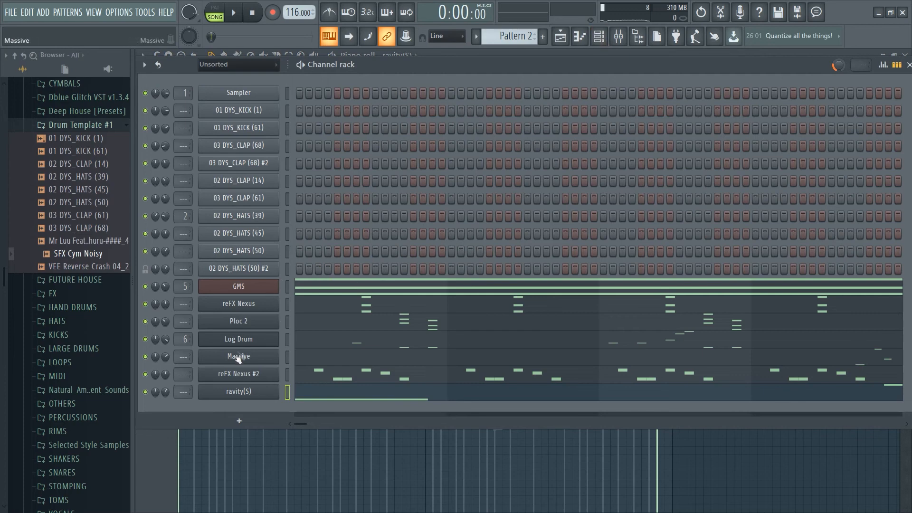
{"action": "left_click", "coordinate": [284, 341]}
{"action": "left_click", "coordinate": [220, 394]}
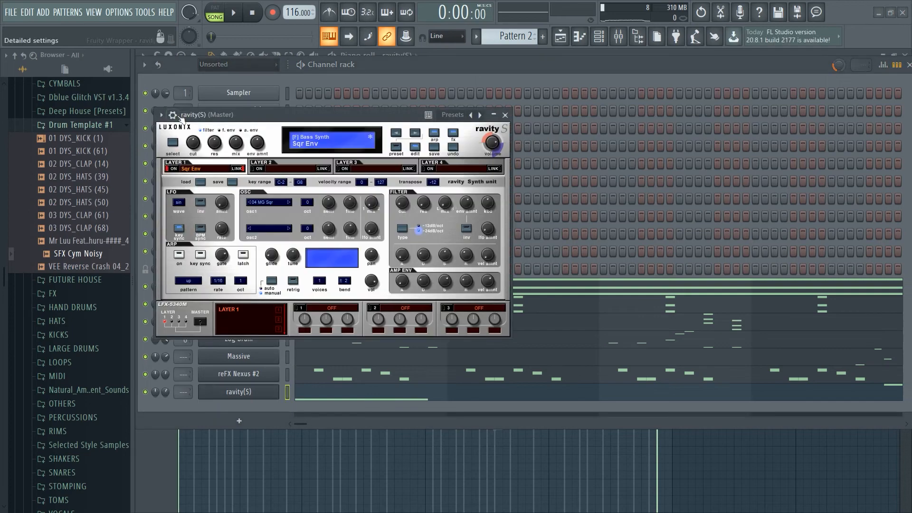
{"action": "left_click", "coordinate": [178, 116]}
{"action": "left_click", "coordinate": [494, 138]}
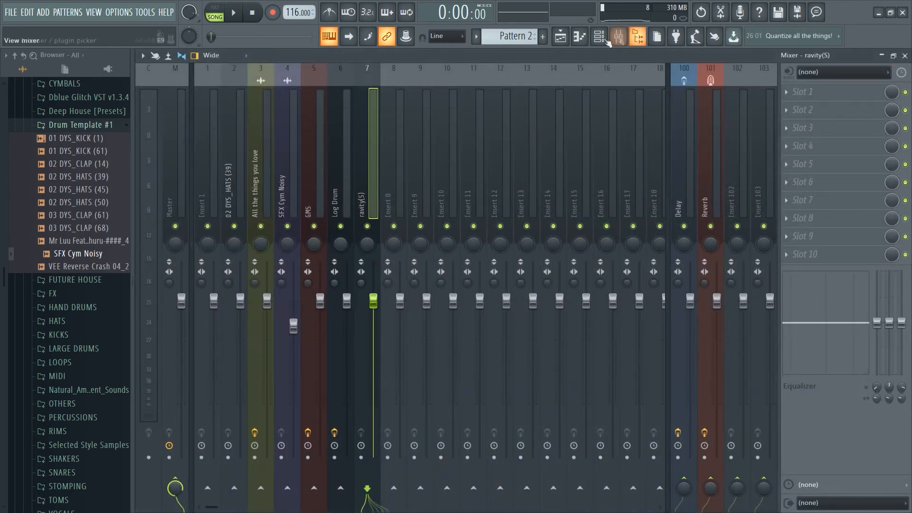
Step: Sidechain the Log Drum mixer track to the ravity(S) track with the send level at 0%
{"action": "left_click", "coordinate": [339, 164]}
{"action": "left_click", "coordinate": [364, 161]}
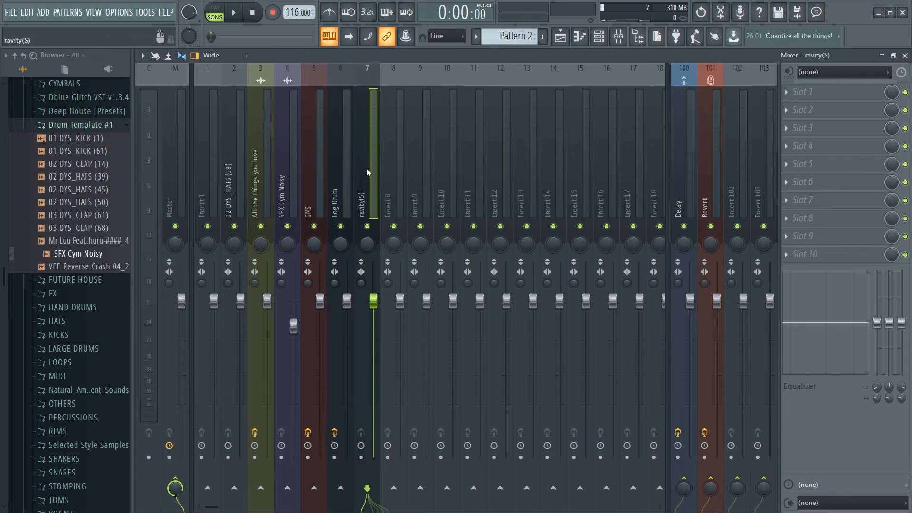
{"action": "left_click", "coordinate": [343, 161]}
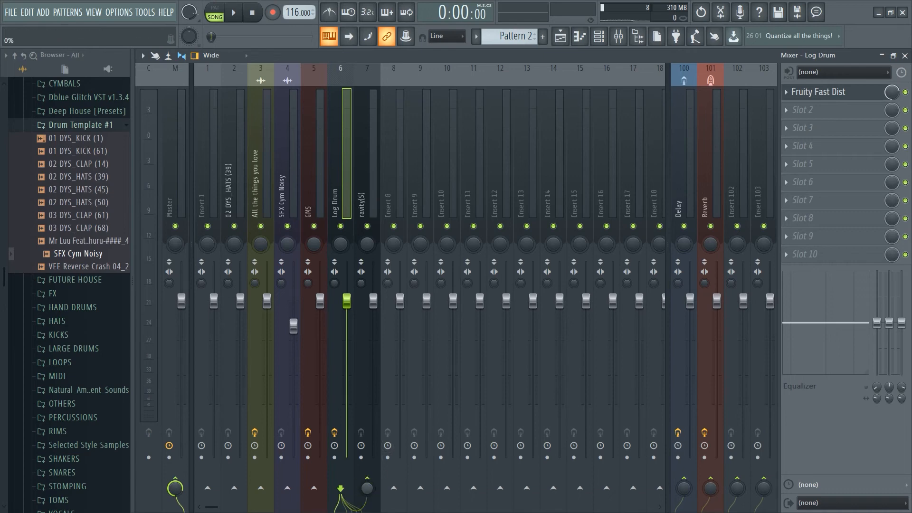
Step: Insert Fruity Limiter on the ravity(S) mixer track in compressor mode, with Log Drum as its sidechain source
{"action": "left_click", "coordinate": [371, 177]}
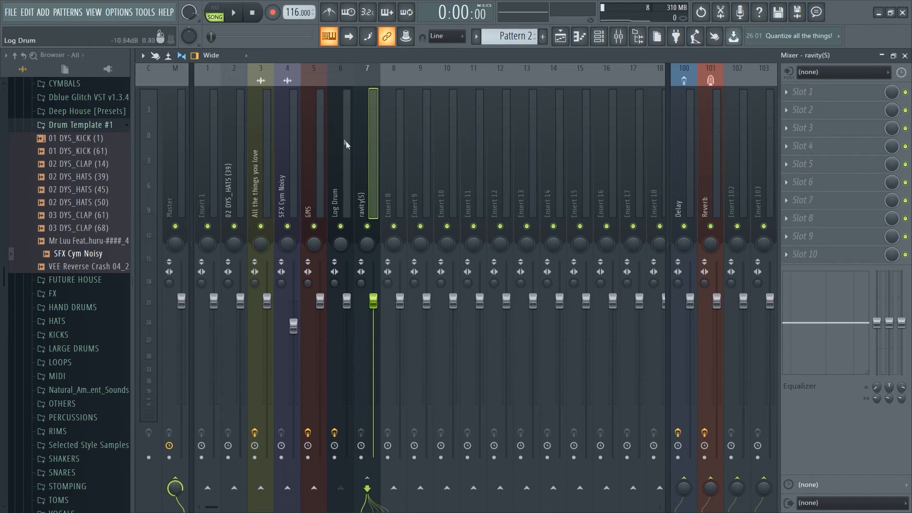
{"action": "left_click", "coordinate": [841, 100]}
{"action": "left_click", "coordinate": [537, 251]}
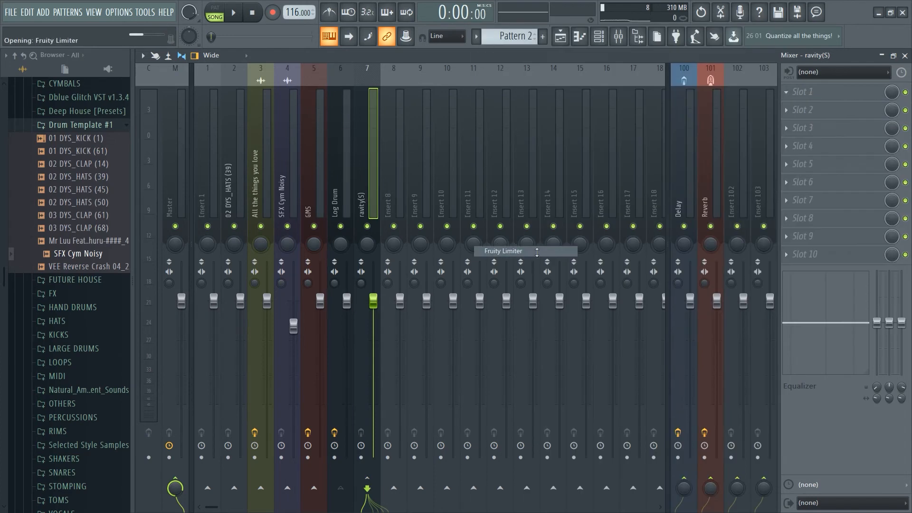
{"action": "left_click", "coordinate": [244, 276]}
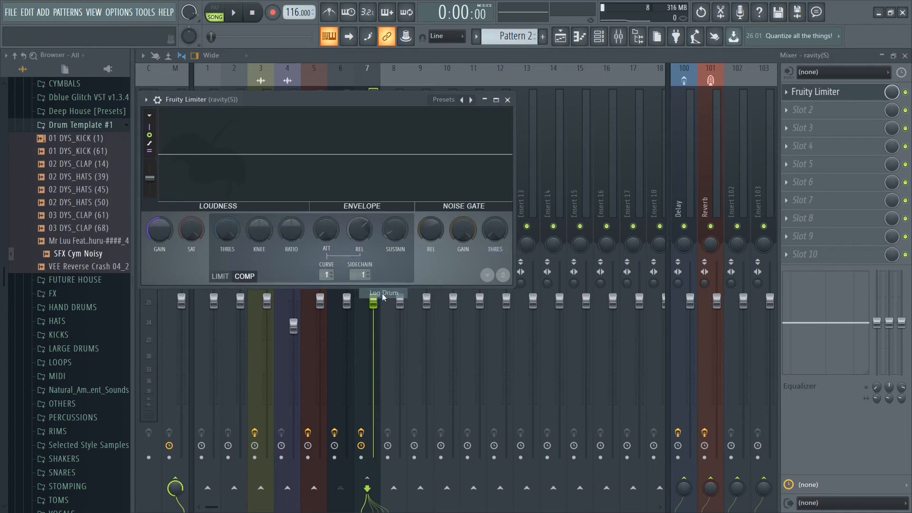
{"action": "left_click_drag", "start_coordinate": [284, 120], "coordinate": [430, 120]}
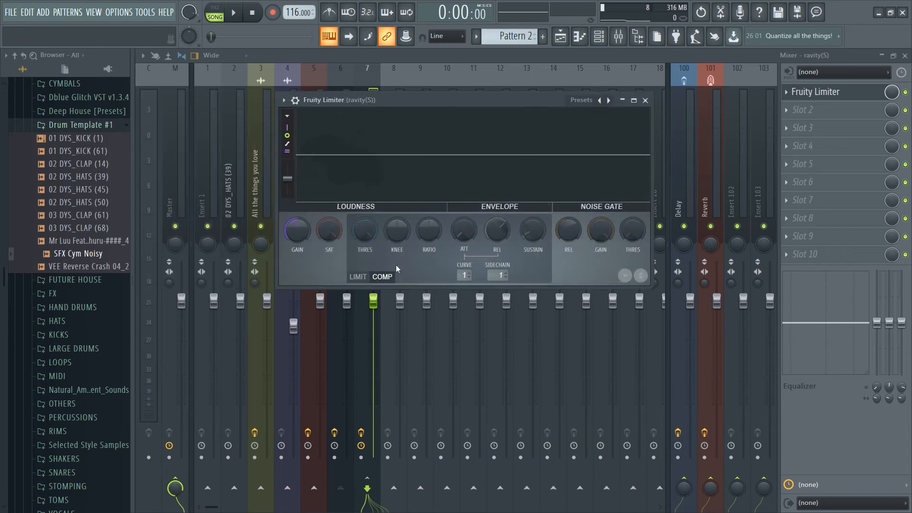
Step: Lower the limiter's compressor threshold and set its ratio to about 3.1:1, checking the response with playback
{"action": "key", "text": "space"}
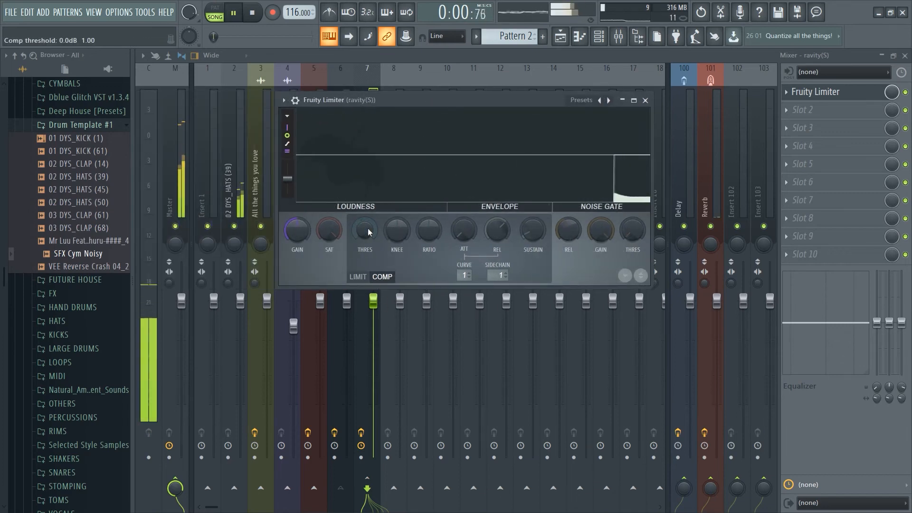
{"action": "key", "text": "space"}
{"action": "left_click_drag", "start_coordinate": [368, 231], "coordinate": [368, 268]}
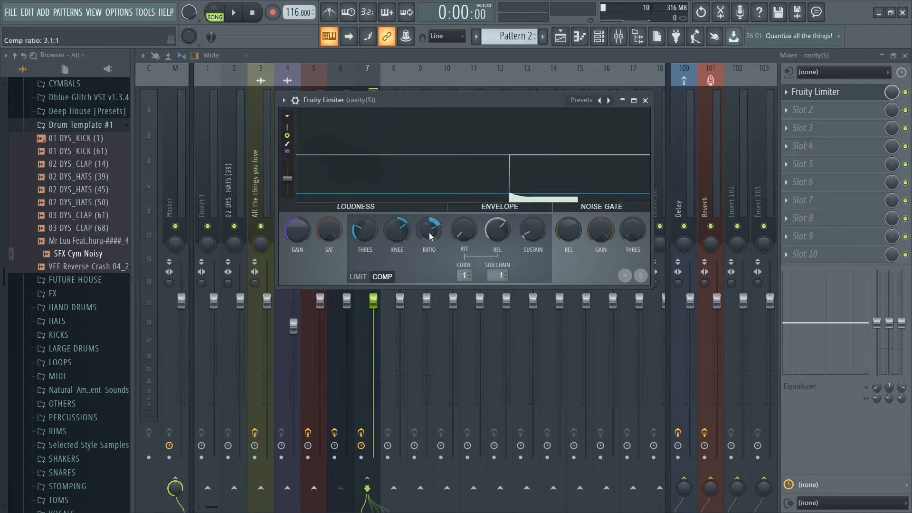
{"action": "key", "text": "space"}
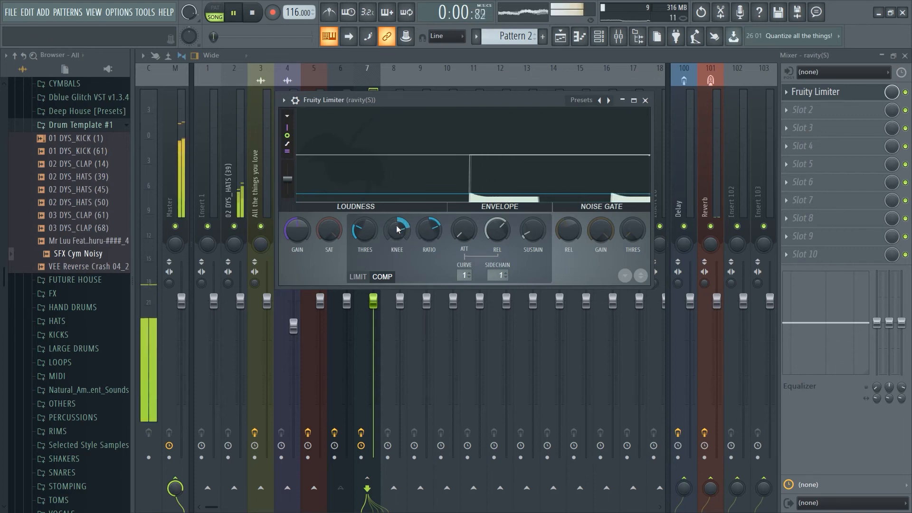
{"action": "key", "text": "space"}
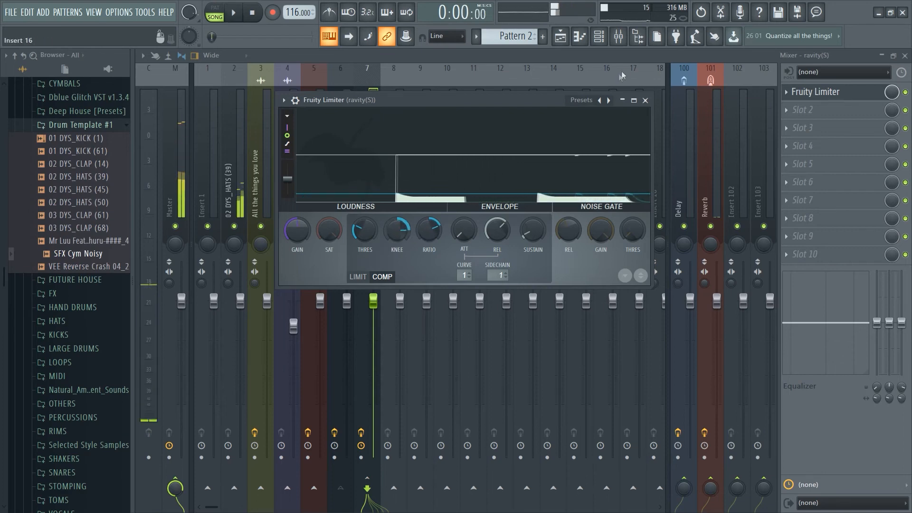
Step: Fine-tune the compressor threshold against the Log Drum signal in the enlarged limiter view during playback, and close the limiter
{"action": "left_click", "coordinate": [635, 101]}
{"action": "left_click_drag", "start_coordinate": [226, 463], "coordinate": [224, 458]}
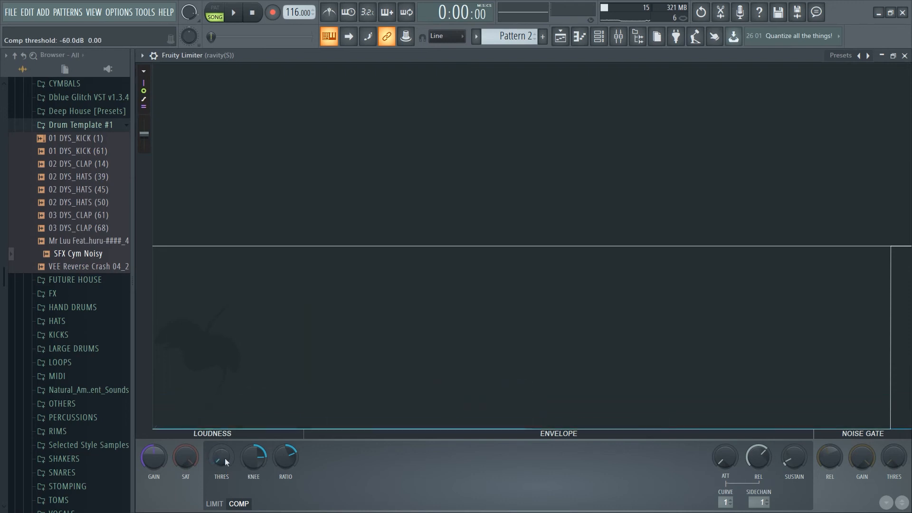
{"action": "scroll", "coordinate": [226, 457], "scroll_direction": "up", "scroll_amount": 5}
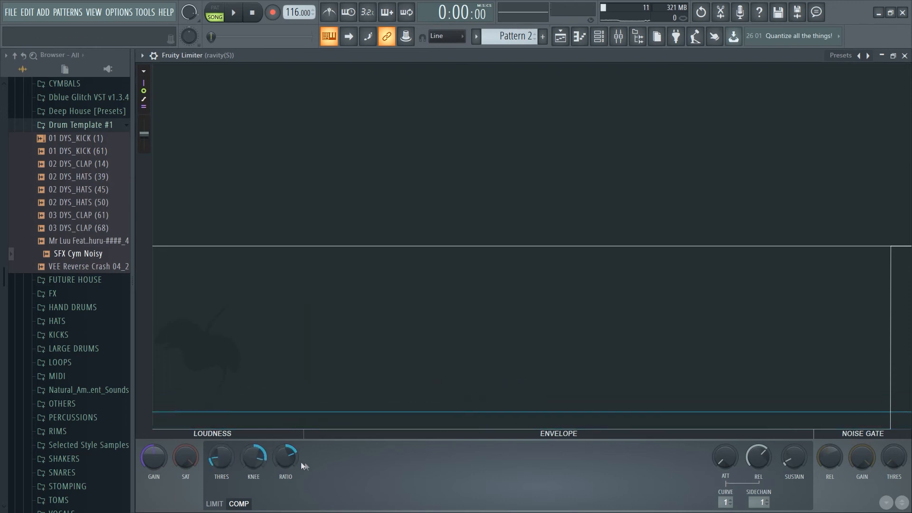
{"action": "key", "text": "space"}
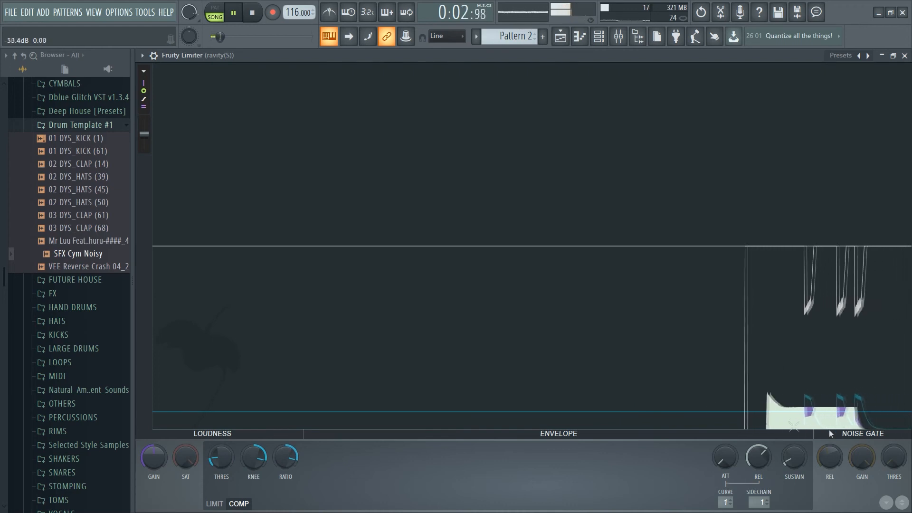
{"action": "left_click_drag", "start_coordinate": [221, 457], "coordinate": [221, 463]}
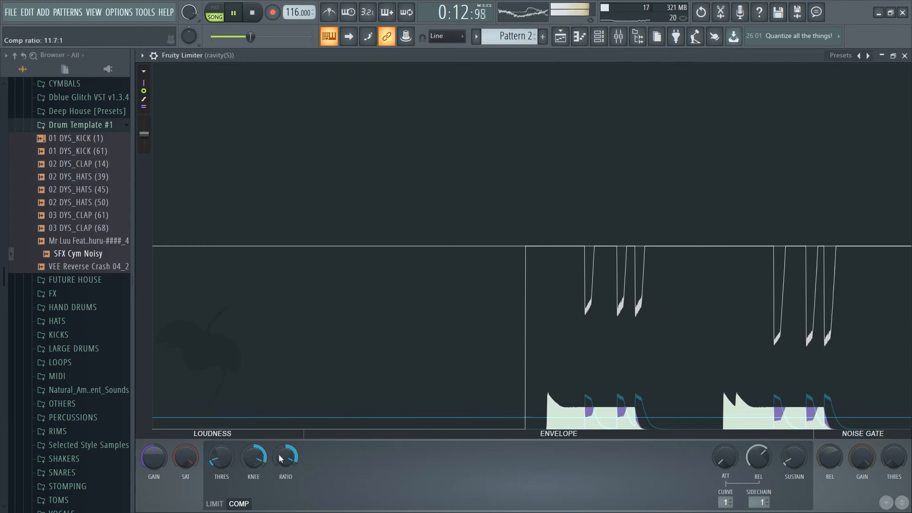
{"action": "scroll", "coordinate": [232, 456], "scroll_direction": "down", "scroll_amount": 2}
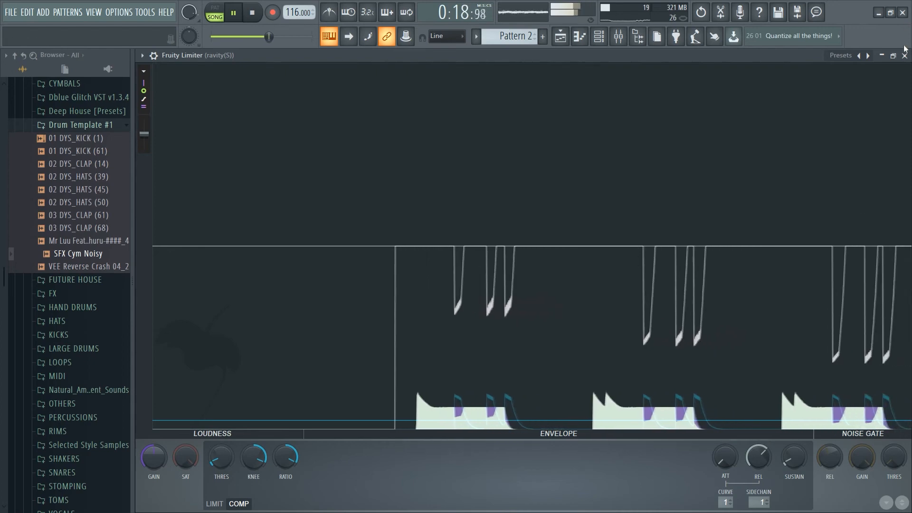
{"action": "left_click", "coordinate": [894, 55]}
{"action": "left_click", "coordinate": [645, 100]}
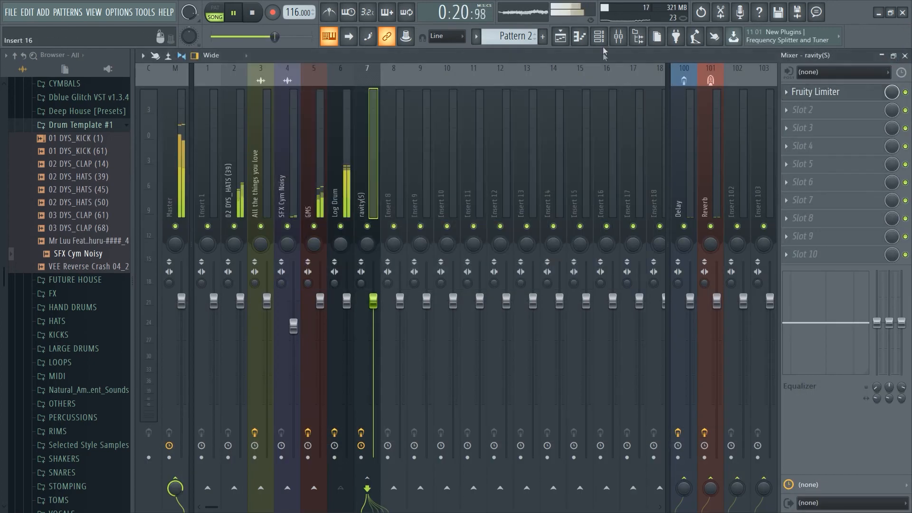
Step: Add a second GMS synth channel and open its presets library
{"action": "left_click", "coordinate": [599, 36]}
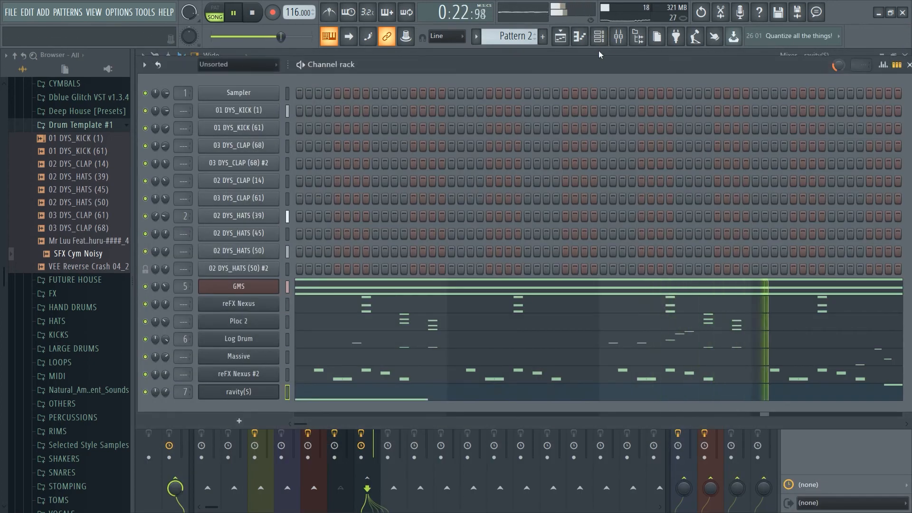
{"action": "left_click", "coordinate": [252, 419]}
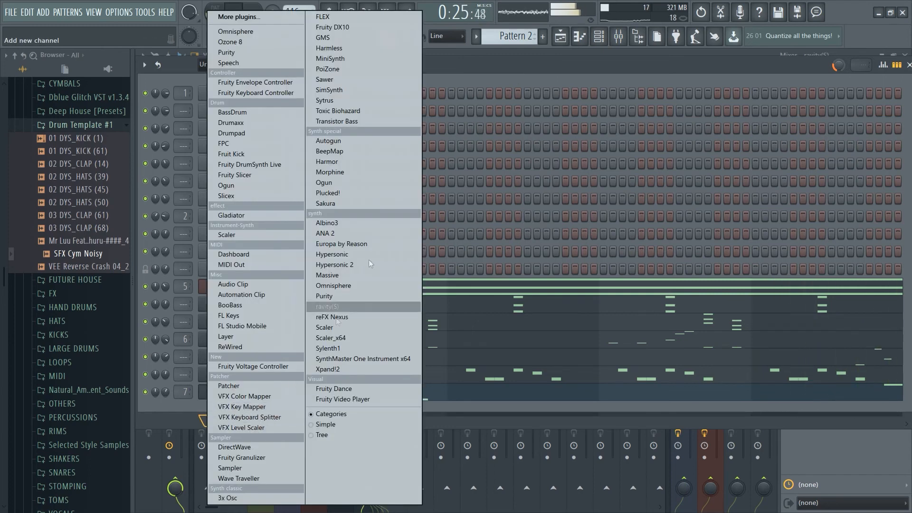
{"action": "left_click", "coordinate": [346, 40]}
{"action": "left_click", "coordinate": [322, 245]}
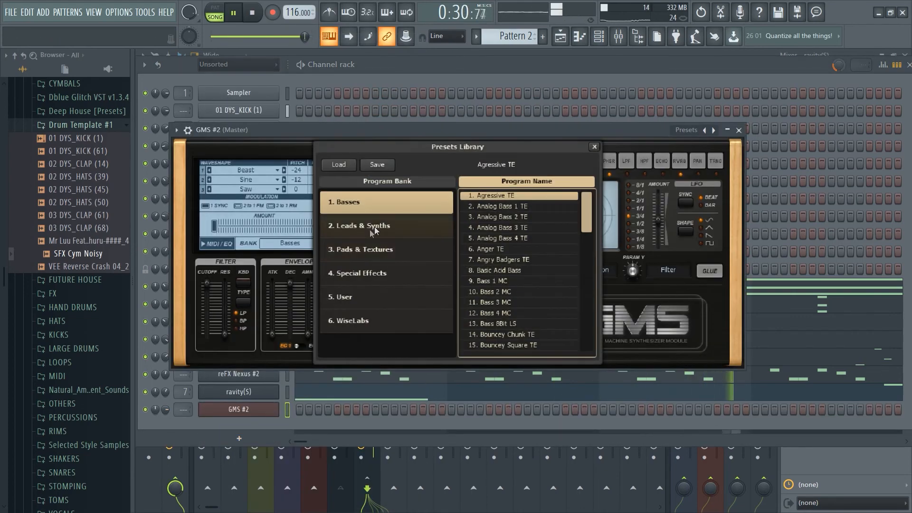
Step: Audition Blue Velvet TE and Mystery FM Pad from the Pads & Textures bank, and load the Pad 1 MC preset
{"action": "left_click", "coordinate": [375, 250]}
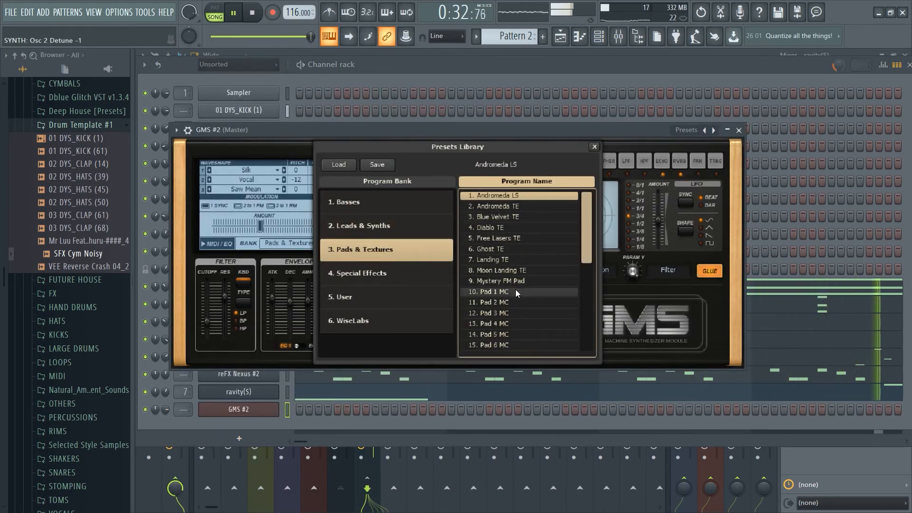
{"action": "left_click", "coordinate": [515, 219]}
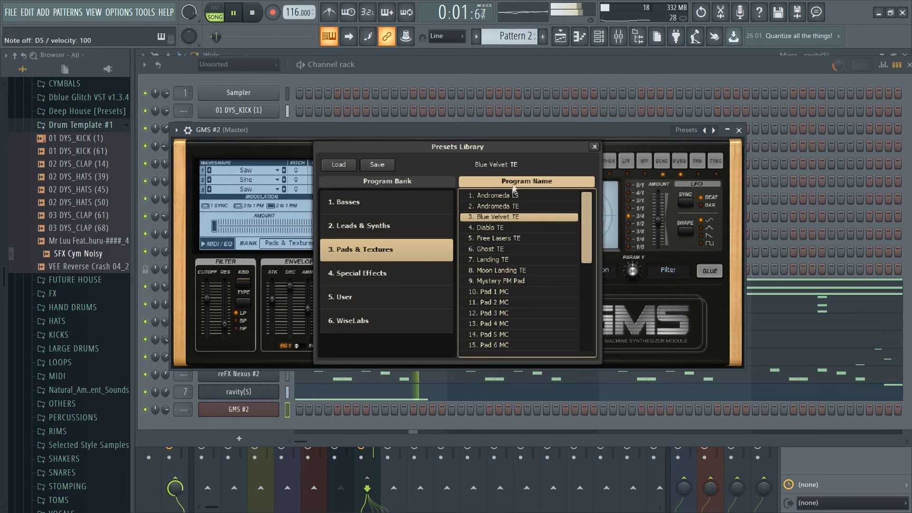
{"action": "left_click", "coordinate": [520, 136]}
{"action": "left_click", "coordinate": [407, 243]}
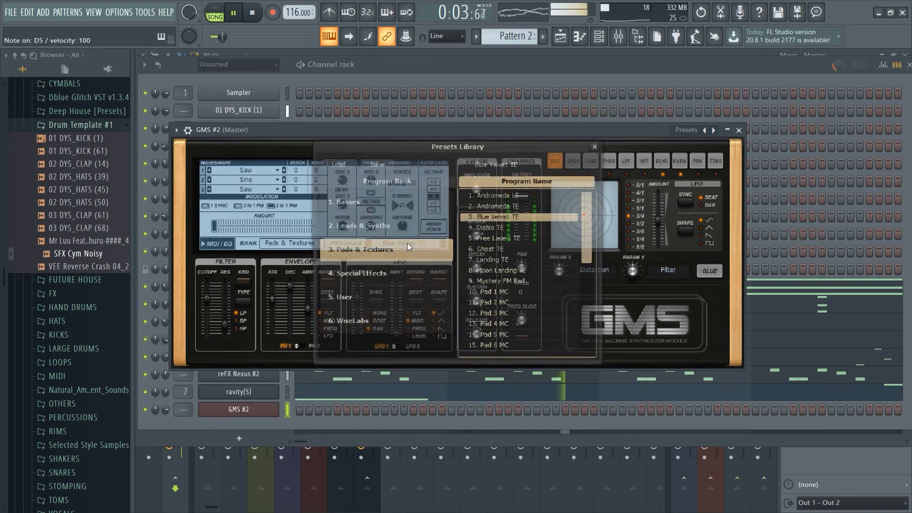
{"action": "left_click", "coordinate": [511, 281]}
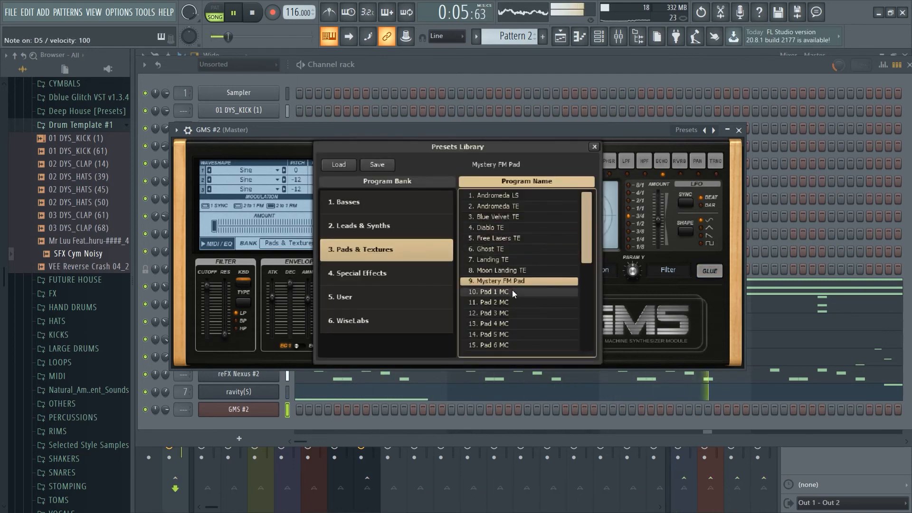
{"action": "left_click", "coordinate": [513, 291]}
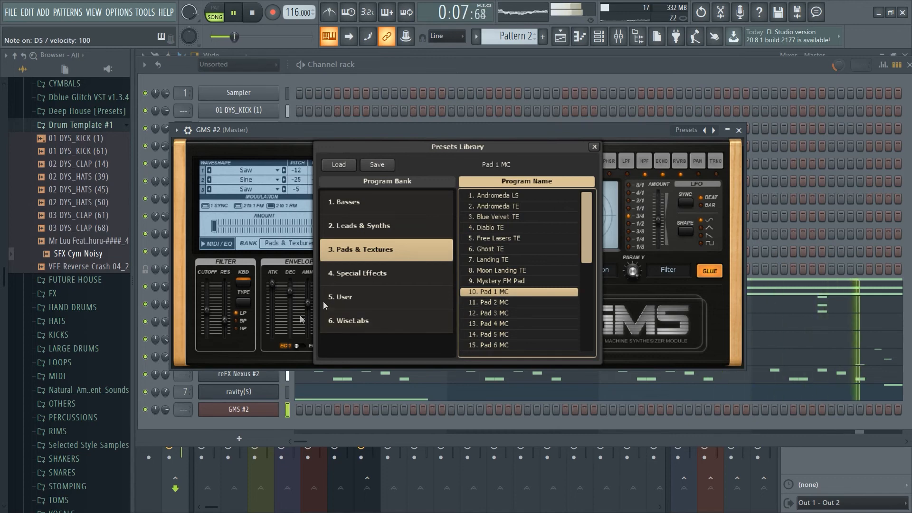
{"action": "left_click", "coordinate": [739, 130]}
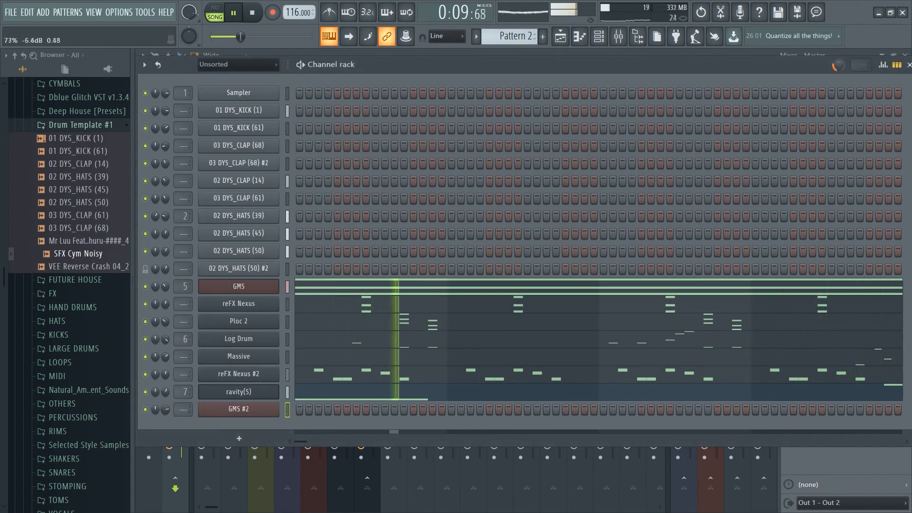
Step: Stamp an A3 minor chord at step 5 of bar 4 in the GMS #2 piano roll and extend it to the bar's end
{"action": "right_click", "coordinate": [275, 409]}
{"action": "left_click", "coordinate": [311, 376]}
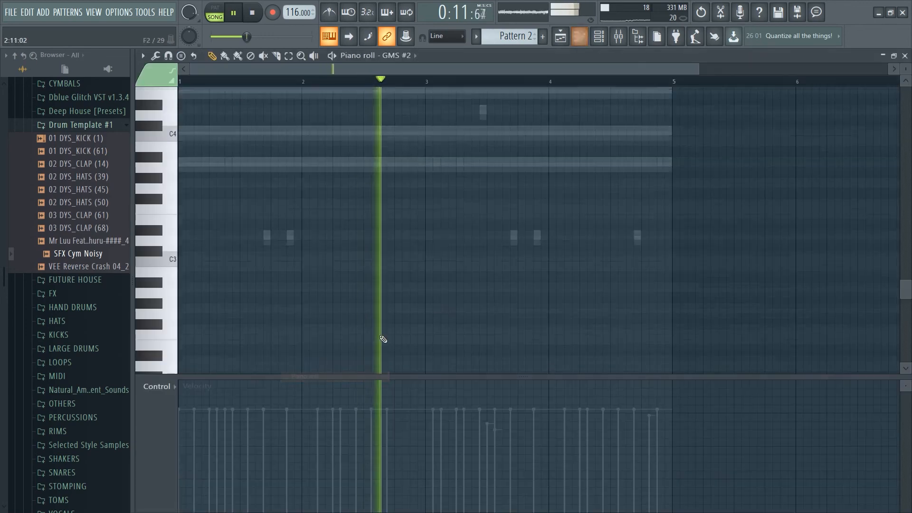
{"action": "left_click", "coordinate": [182, 56]}
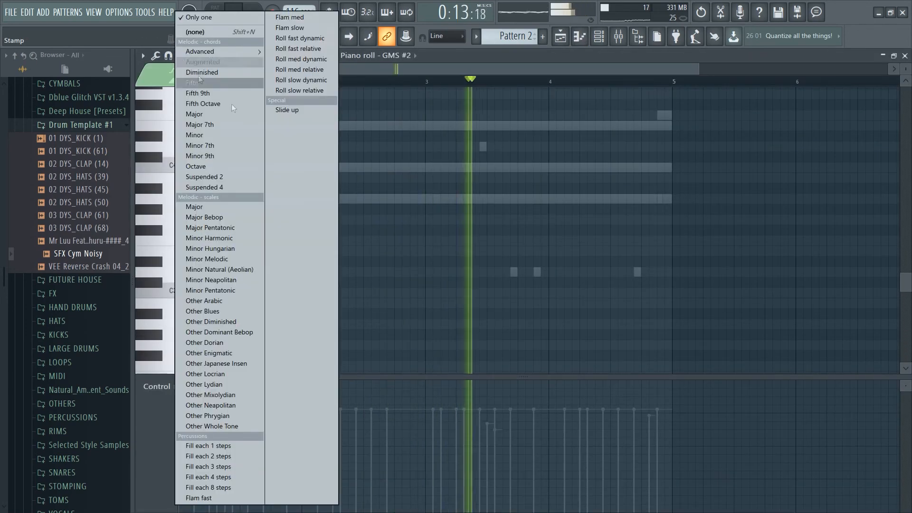
{"action": "left_click", "coordinate": [230, 137]}
{"action": "left_click", "coordinate": [585, 199]}
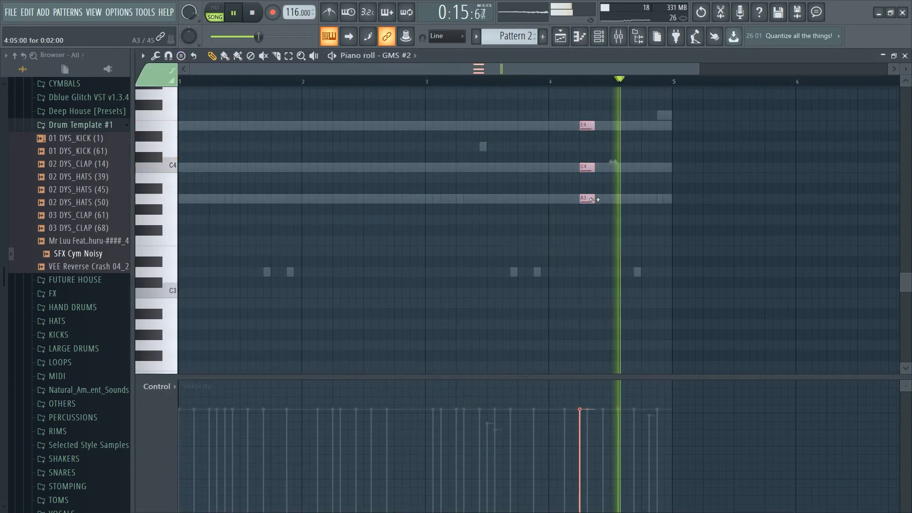
{"action": "left_click_drag", "start_coordinate": [594, 199], "coordinate": [671, 200]}
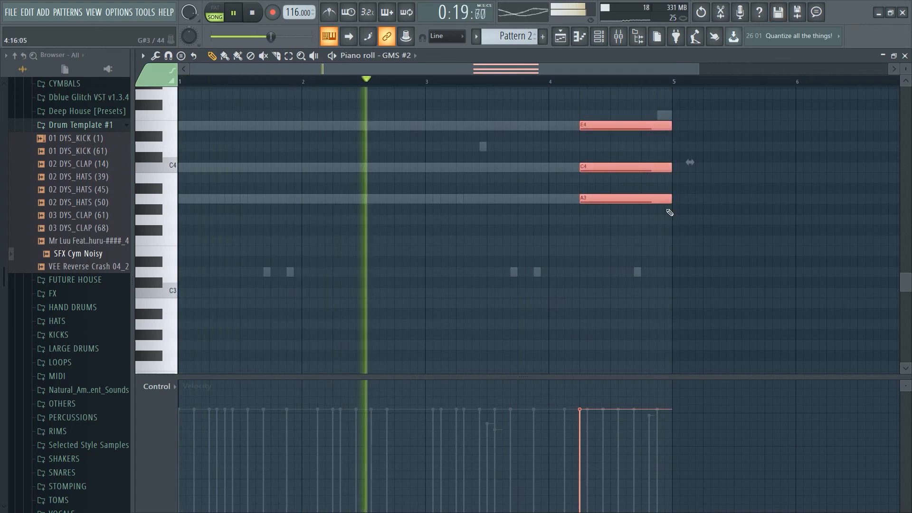
Step: Raise the GMS #2 minor chord by one octave and stretch it to run from step 3 of bar 4 to the bar's end
{"action": "scroll", "coordinate": [650, 235], "scroll_direction": "up", "scroll_amount": 3}
{"action": "key", "text": "ctrl+Up"}
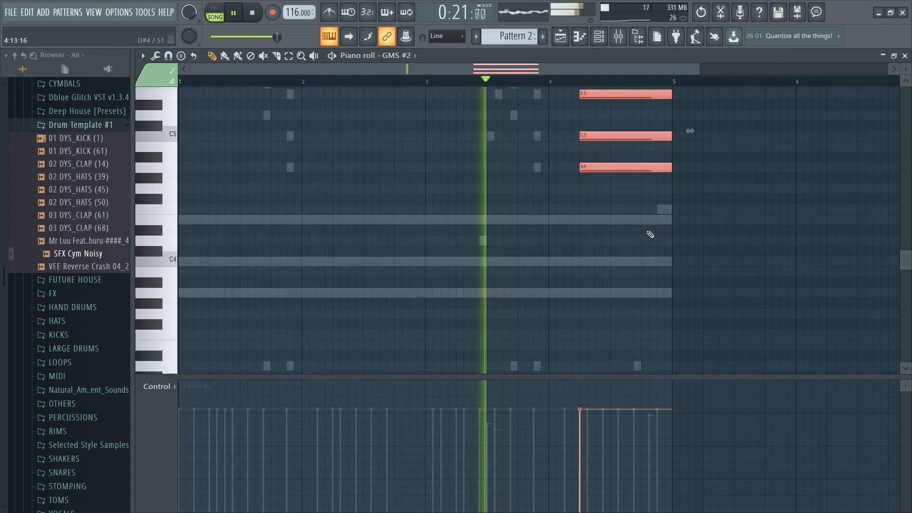
{"action": "scroll", "coordinate": [650, 235], "scroll_direction": "up", "scroll_amount": 2}
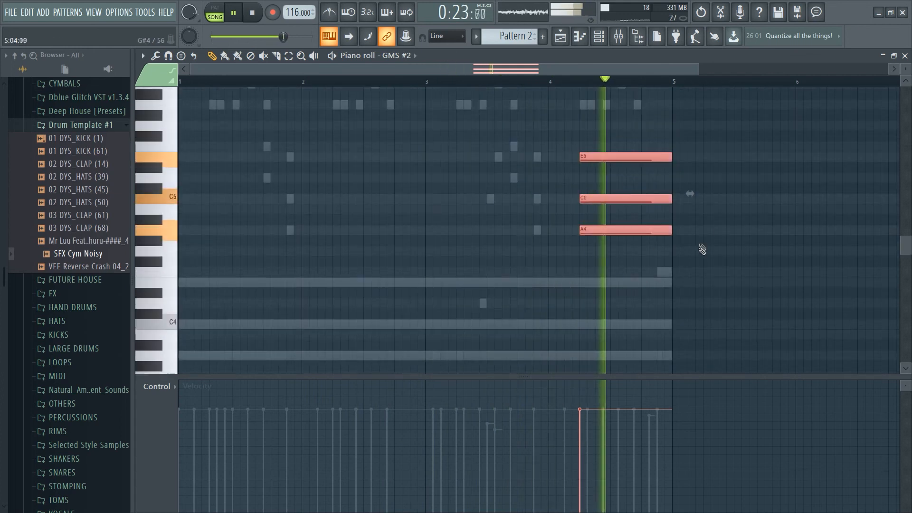
{"action": "left_click_drag", "start_coordinate": [638, 201], "coordinate": [676, 200]}
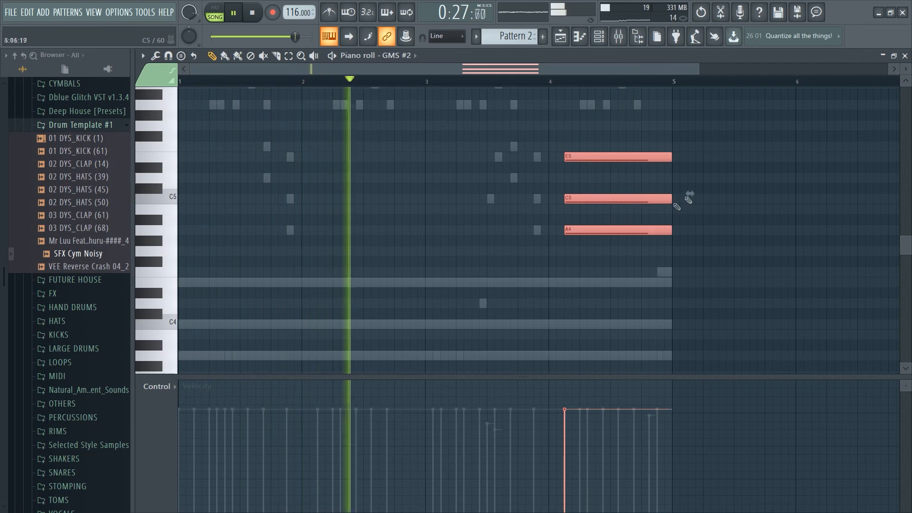
{"action": "left_click", "coordinate": [681, 200], "text": "ctrl"}
Step: Route the GMS #2 channel to mixer track 8 and send that track to the Reverb track
{"action": "left_click", "coordinate": [599, 37]}
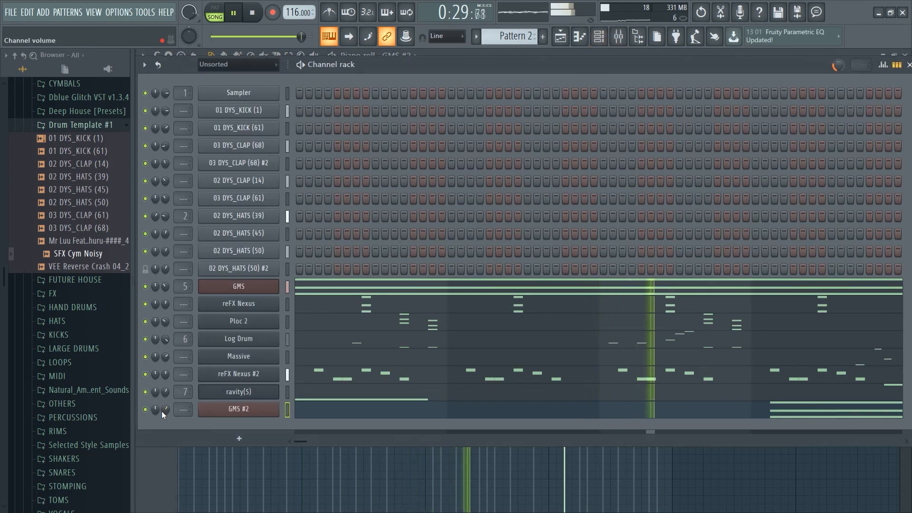
{"action": "left_click", "coordinate": [238, 409]}
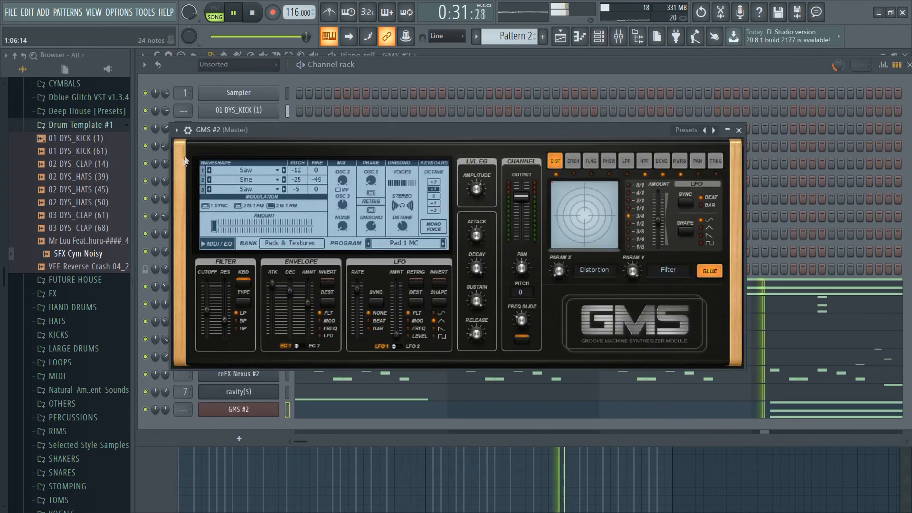
{"action": "left_click", "coordinate": [188, 130]}
{"action": "left_click", "coordinate": [730, 160]}
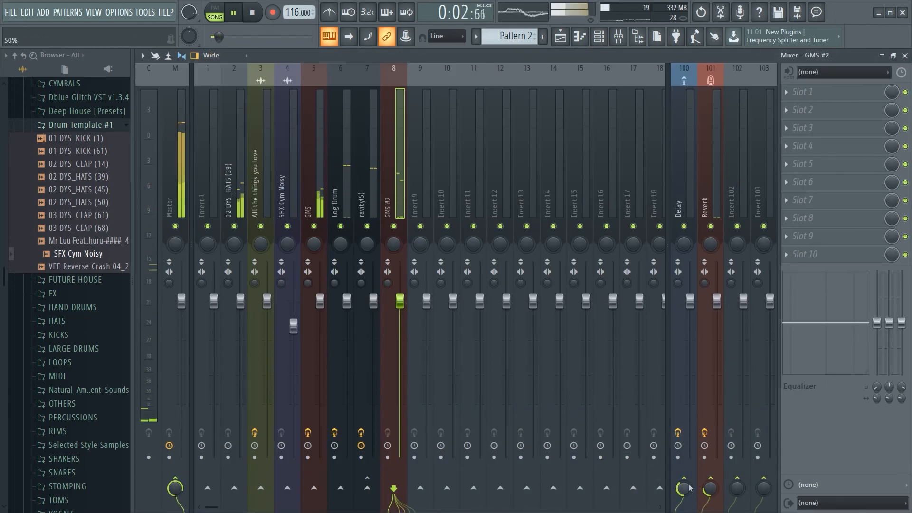
Step: Load Fruity Delay 3 in the first effect slot of the GMS #2 track, lower its delay time and set the model to Ping pong
{"action": "left_click", "coordinate": [831, 97]}
{"action": "left_click", "coordinate": [508, 129]}
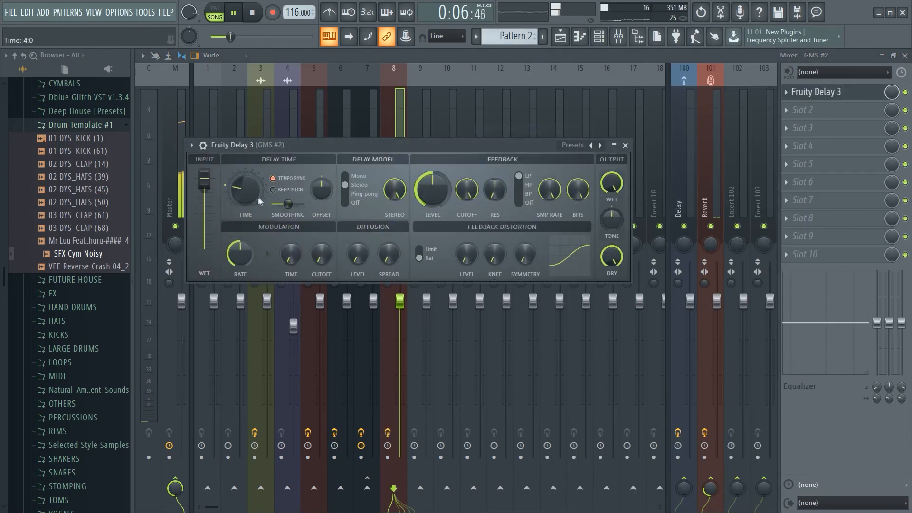
{"action": "left_click_drag", "start_coordinate": [260, 202], "coordinate": [260, 209]}
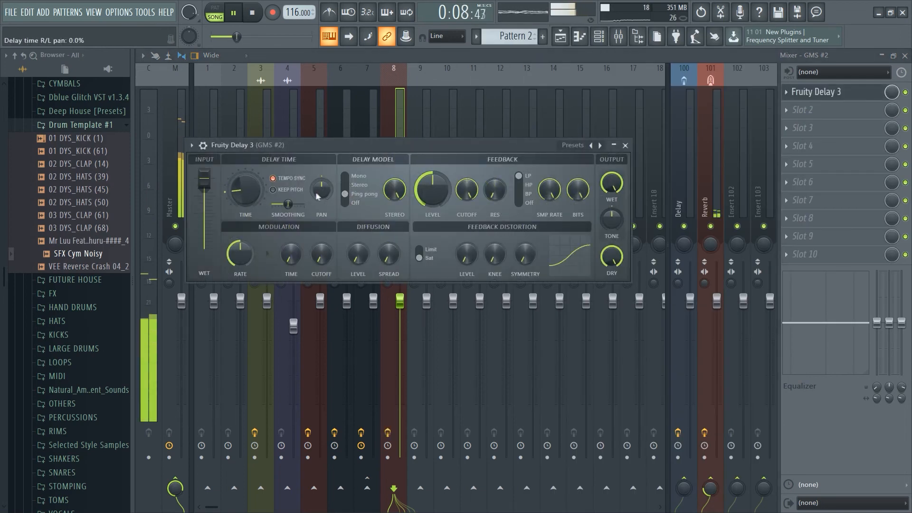
Step: Add Fruity Reeverb 2 and Fruity Convolver to the second and third effect slots of the GMS #2 mixer track
{"action": "left_click", "coordinate": [874, 113]}
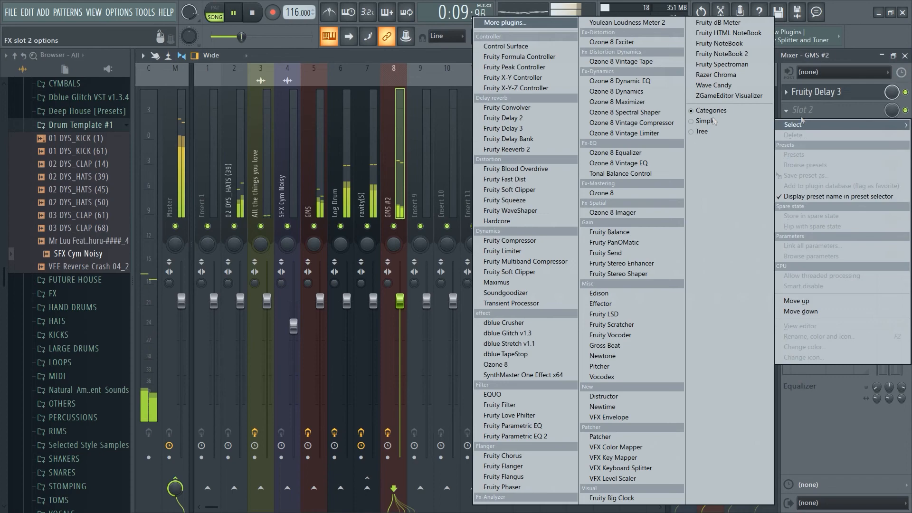
{"action": "left_click", "coordinate": [523, 149]}
{"action": "left_click", "coordinate": [853, 128]}
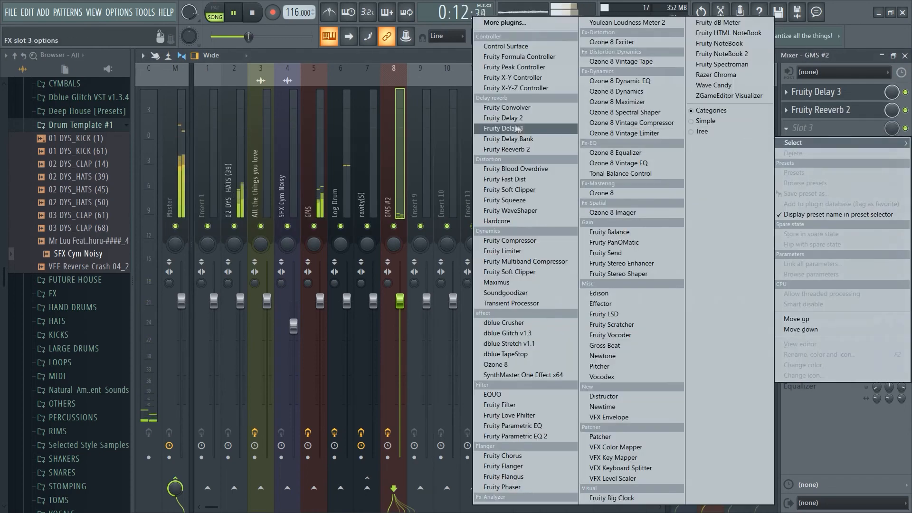
{"action": "left_click", "coordinate": [503, 127]}
{"action": "left_click", "coordinate": [620, 160]}
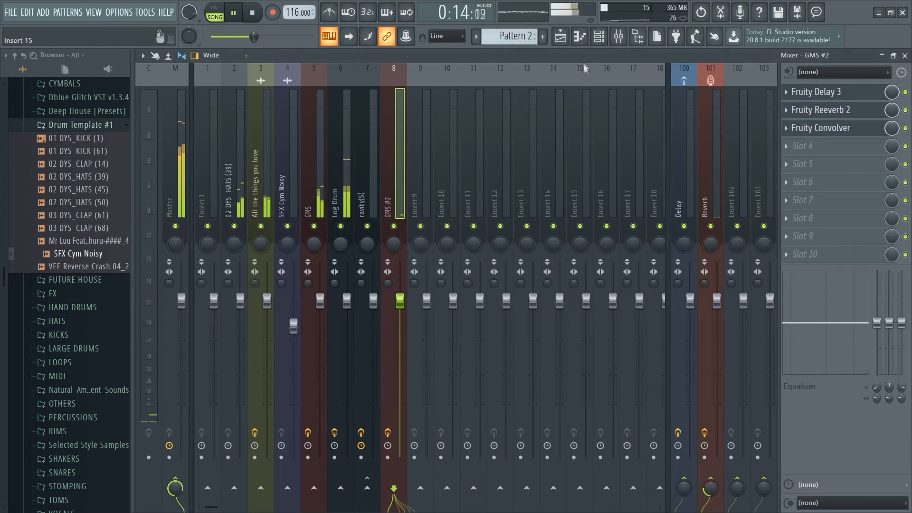
Step: Adjust the GMS #2 channel's volume in the channel rack while the song plays
{"action": "left_click", "coordinate": [599, 37]}
{"action": "left_click_drag", "start_coordinate": [163, 411], "coordinate": [168, 409]}
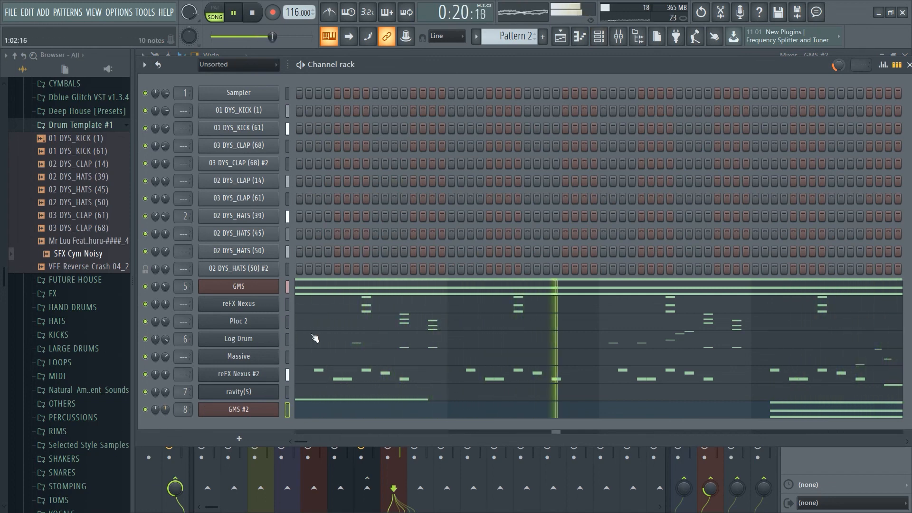
{"action": "key", "text": "XF86AudioRaiseVolume"}
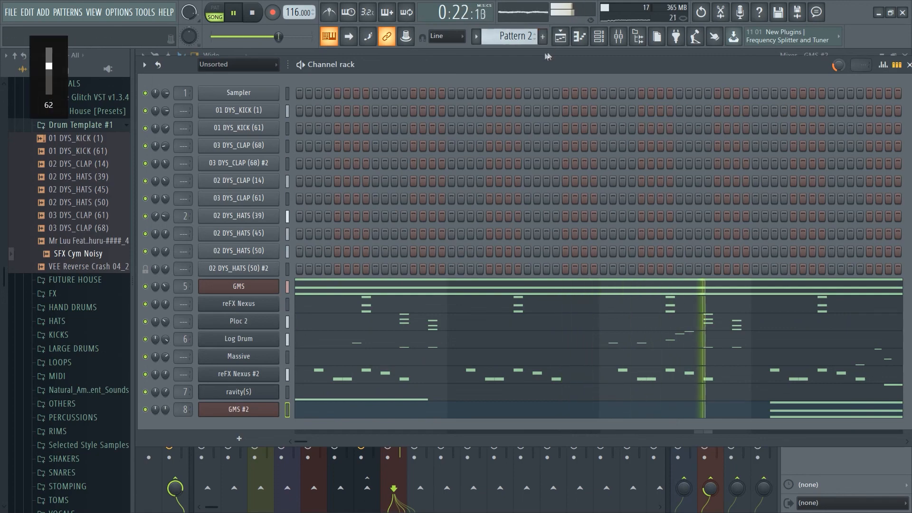
Step: Copy the VEE Reverse Crash 04_2 clip at the end of bar 8 on Track 5 to lead into bar 5
{"action": "left_click", "coordinate": [561, 37]}
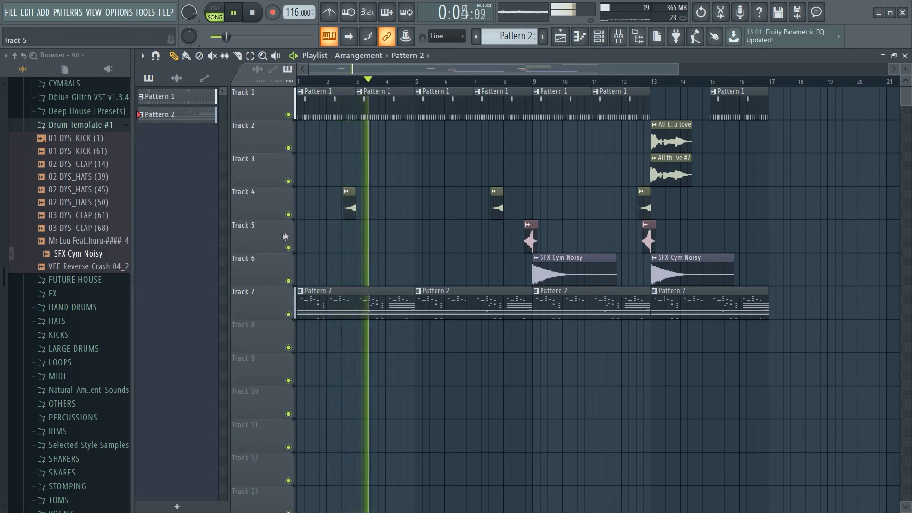
{"action": "left_click_drag", "start_coordinate": [530, 246], "coordinate": [408, 251]}
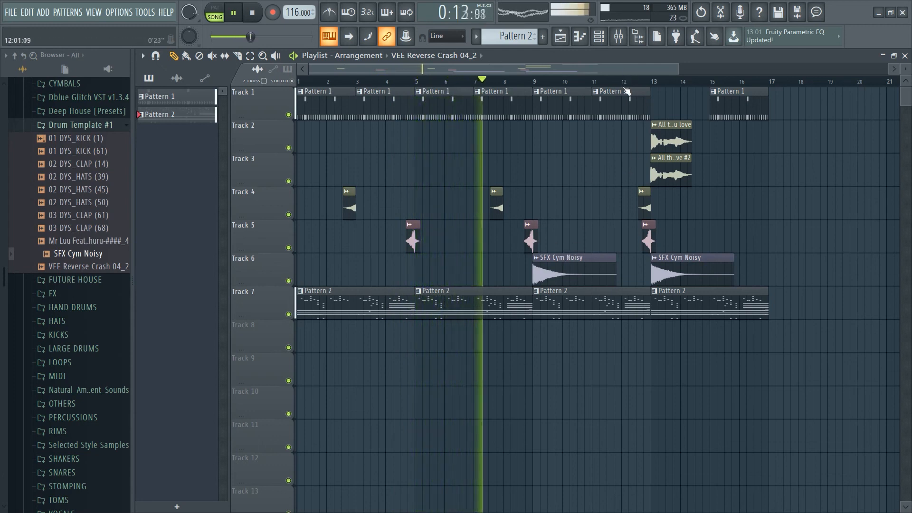
{"action": "left_click", "coordinate": [600, 42]}
{"action": "left_click", "coordinate": [600, 38]}
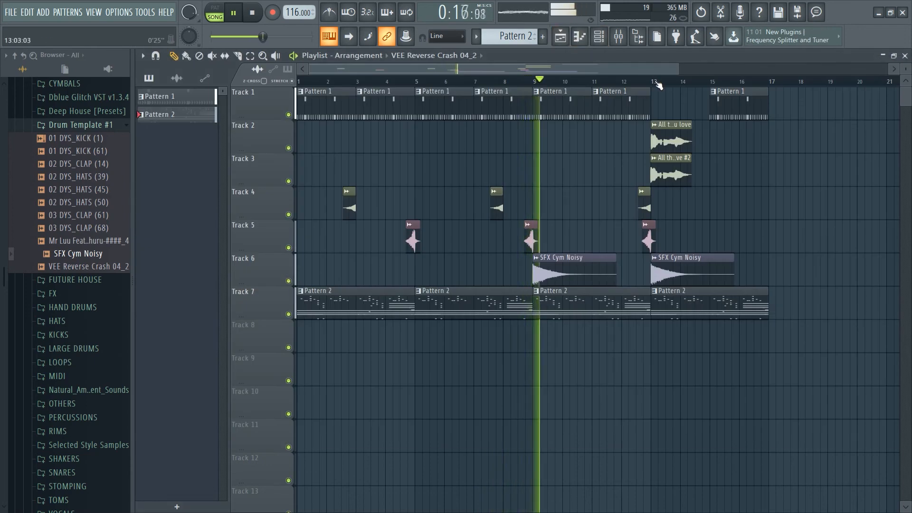
Step: Stop the song playback in the playlist
{"action": "scroll", "coordinate": [658, 85], "scroll_direction": "down", "scroll_amount": 3}
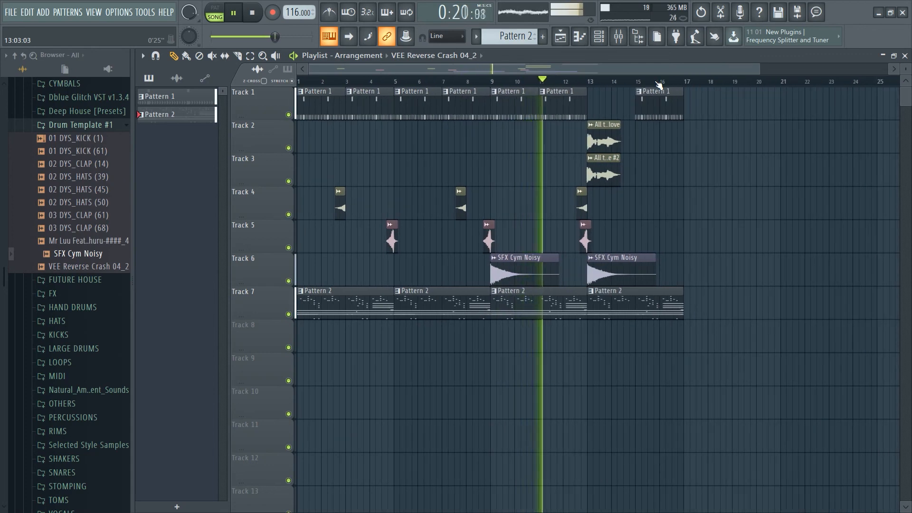
{"action": "key", "text": "space"}
{"action": "scroll", "coordinate": [659, 85], "scroll_direction": "down", "scroll_amount": 2}
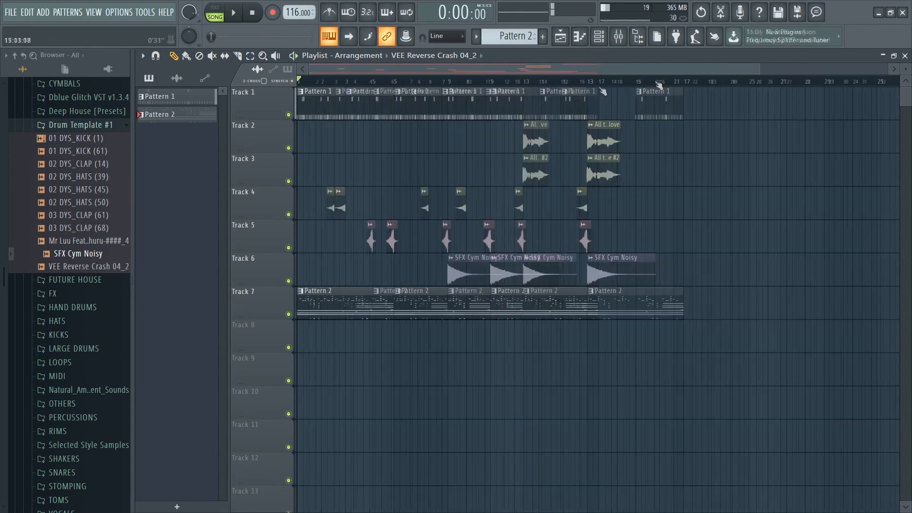